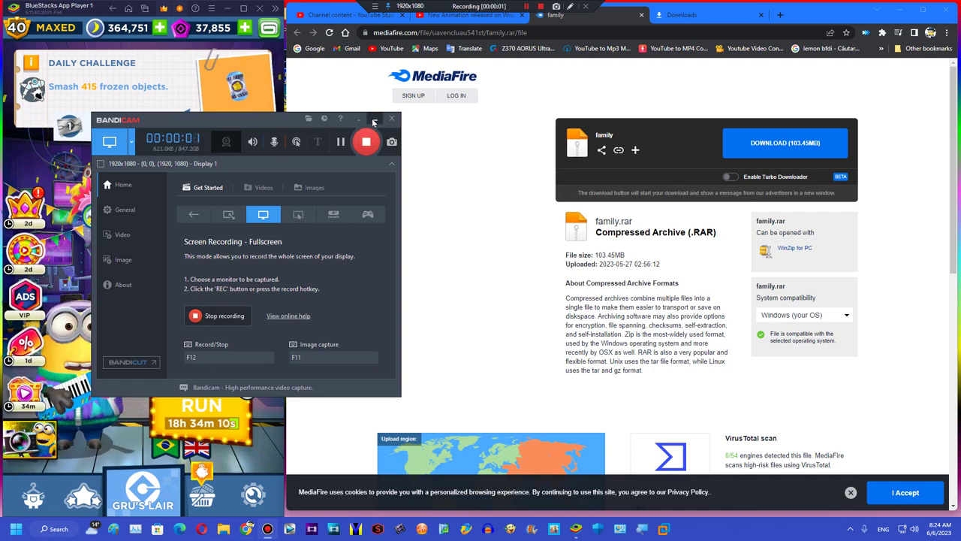
- Minimize the recorder and BlueStacks windows and maximize the browser showing the MediaFire page
left_click(374, 120)
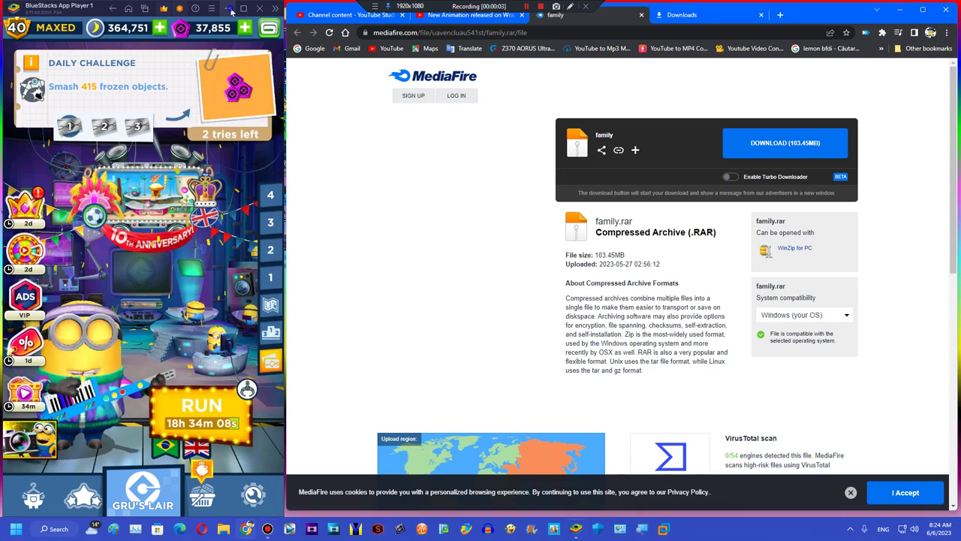
left_click(227, 8)
left_click(922, 11)
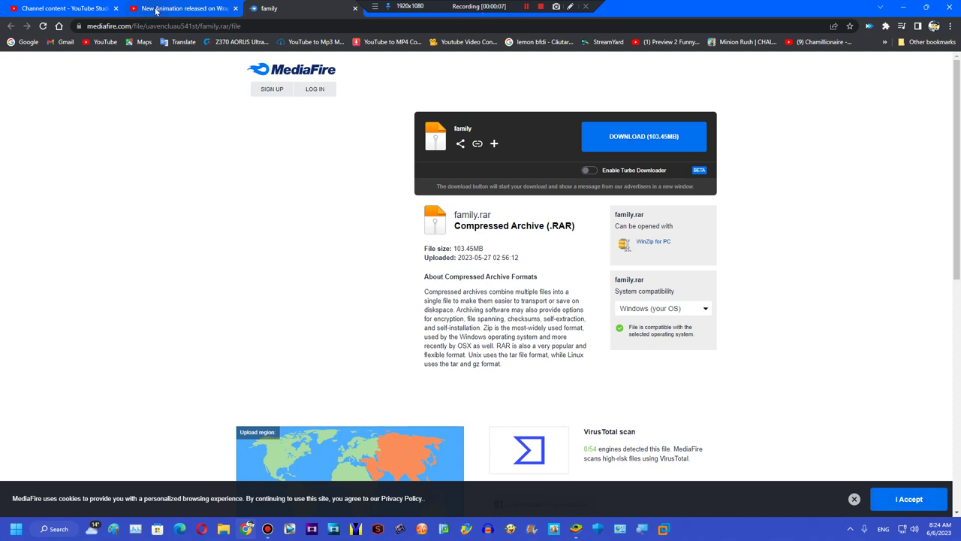
- Bookmark the MediaFire page for family.rar and delete the JCWCACv7.0 bookmark from the bookmarks overflow list
left_click(852, 26)
left_click(786, 124)
left_click(884, 43)
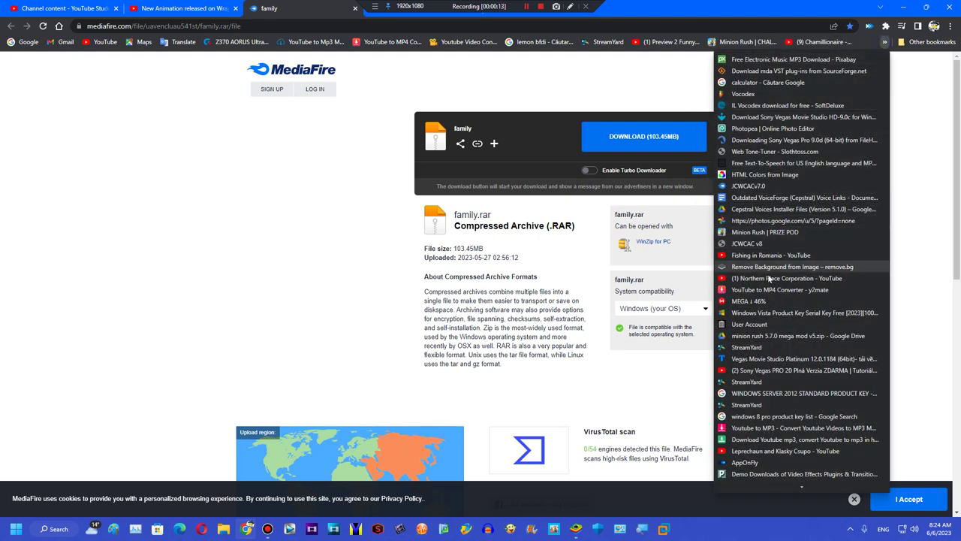
right_click(774, 186)
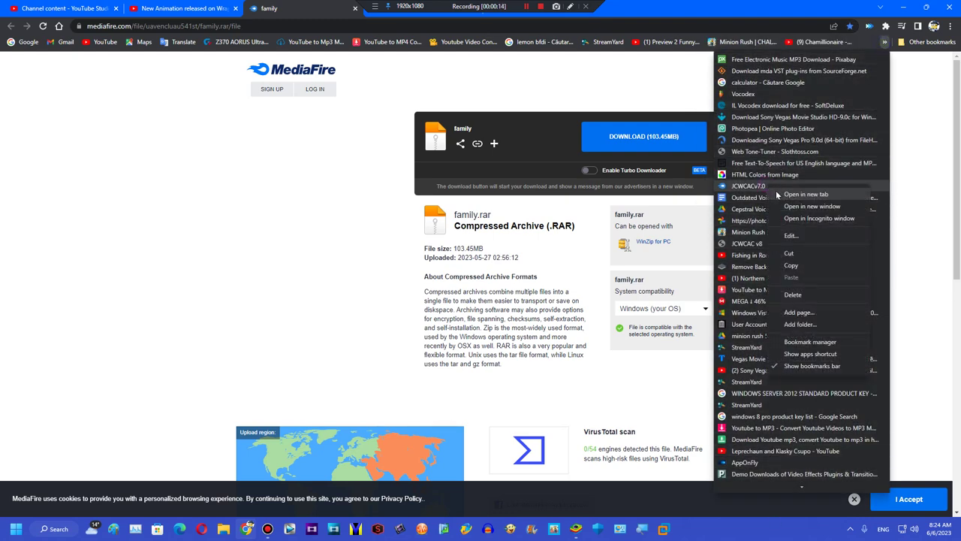
left_click(782, 294)
left_click(884, 42)
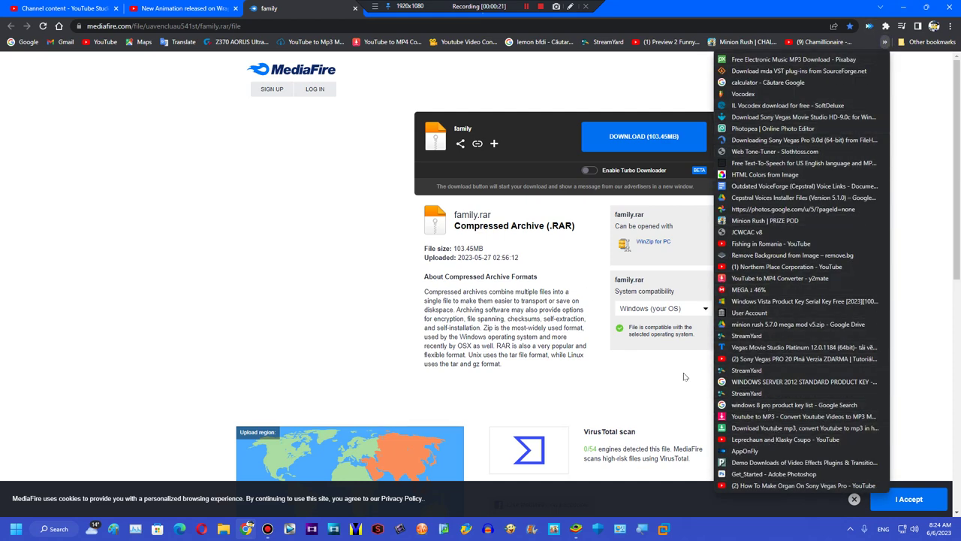
left_click(133, 222)
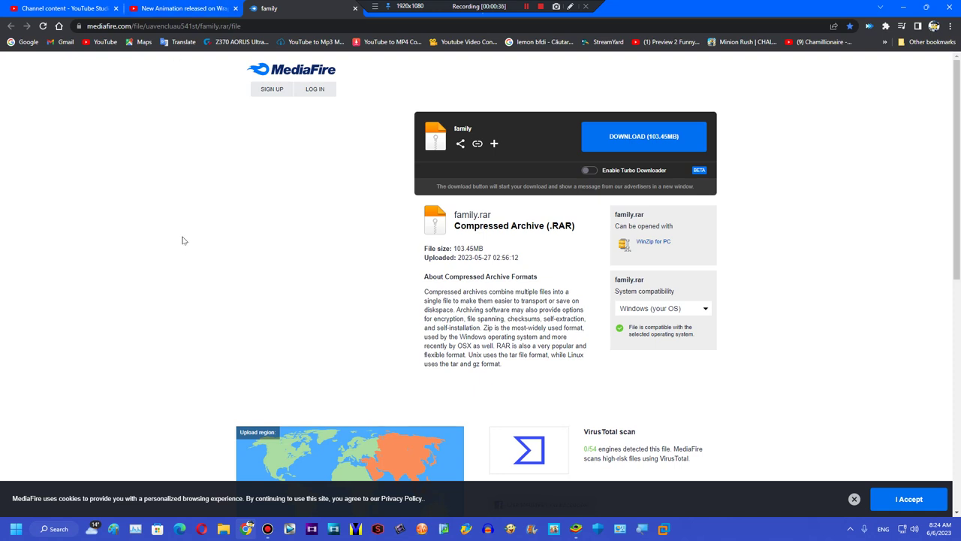
- Look at the YouTube video "New Animation released on Wrapper Offline 2.0" and its channel
left_click(157, 7)
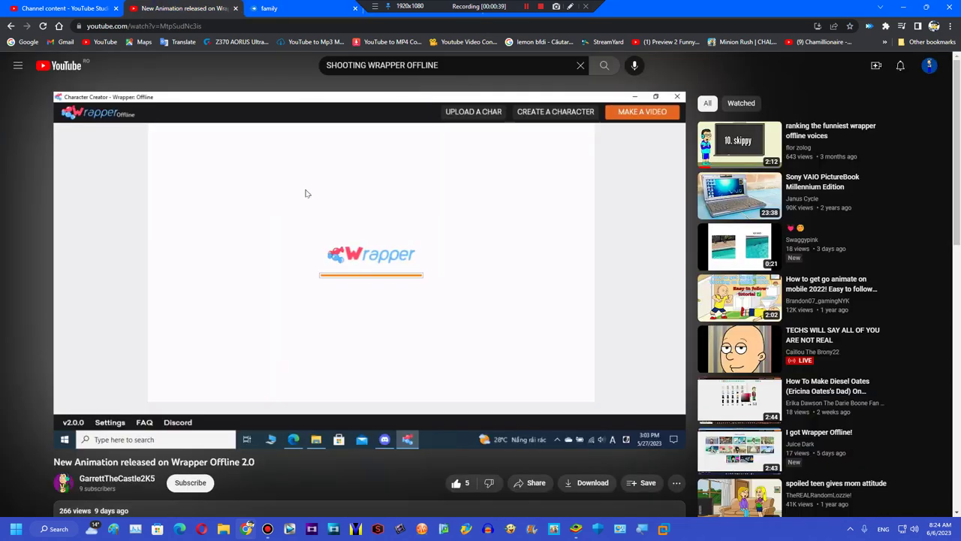
left_click(266, 8)
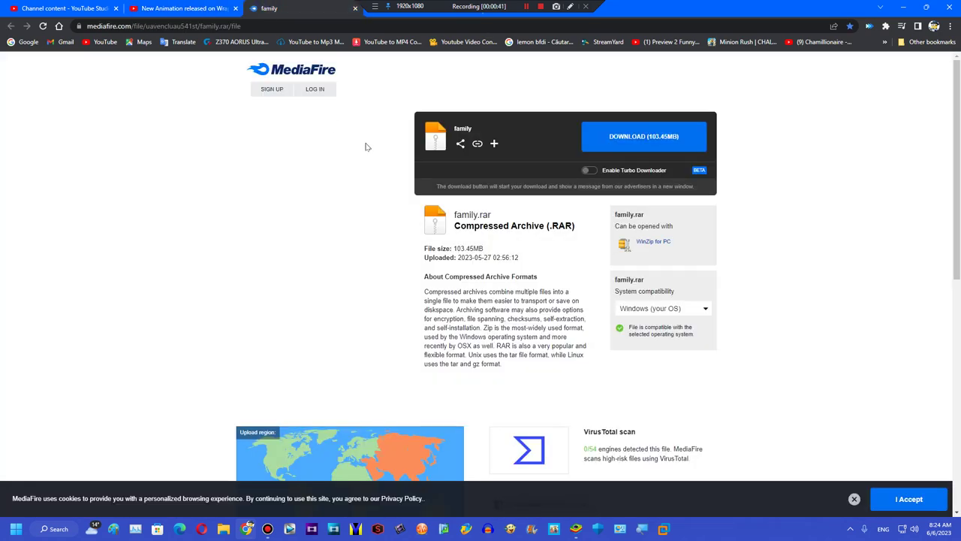
left_click(180, 8)
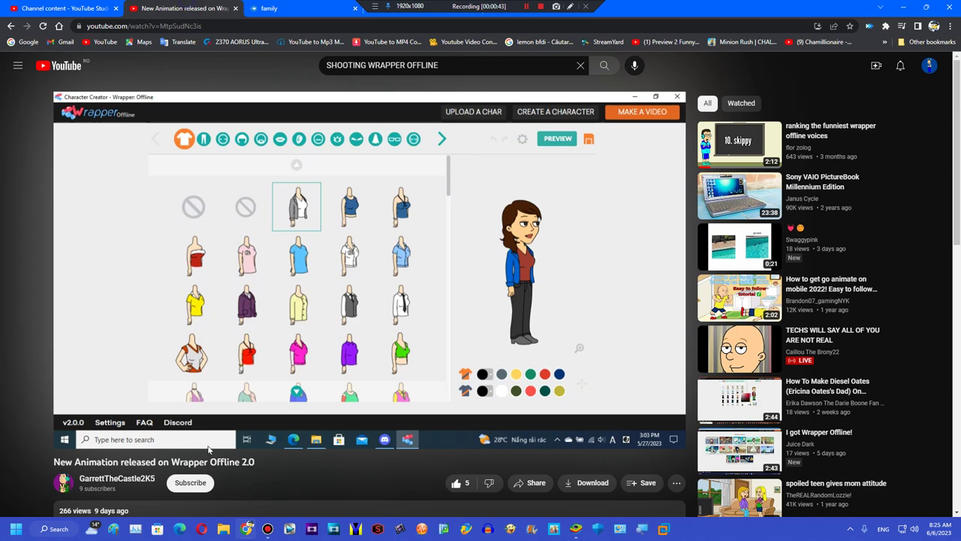
left_click(191, 483)
left_click(199, 483)
left_click(528, 7)
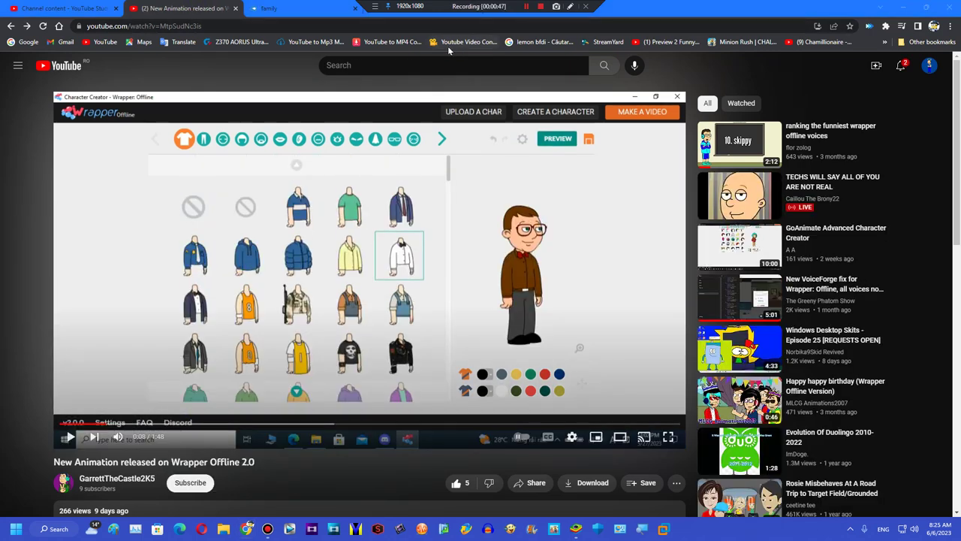
- Download family.rar from its MediaFire page and check its progress in the browser's download list
left_click(275, 7)
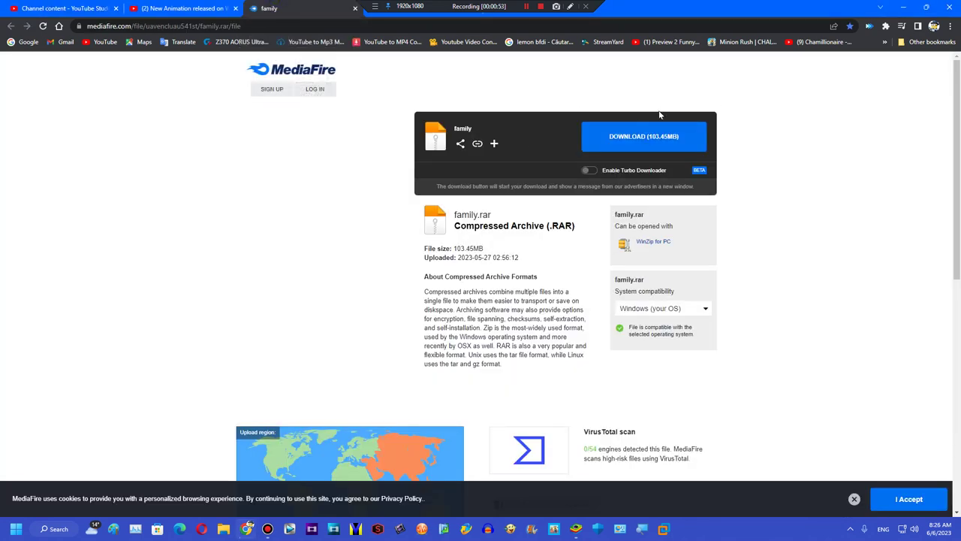
left_click(599, 125)
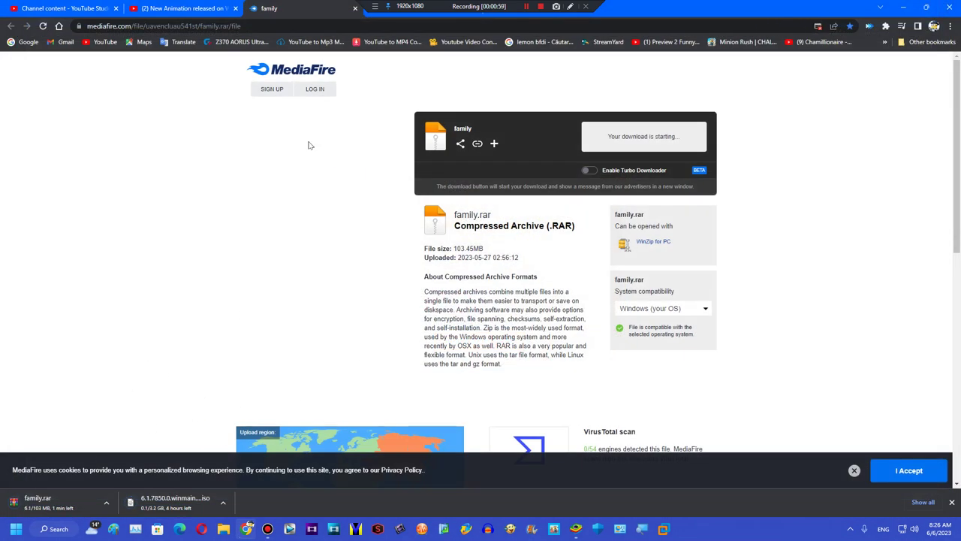
key("ctrl+j")
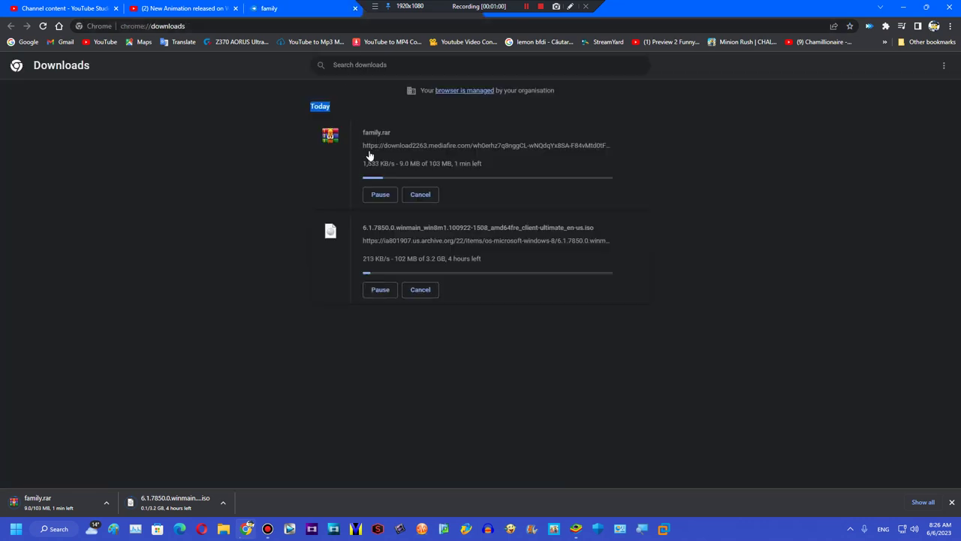
left_click(224, 201)
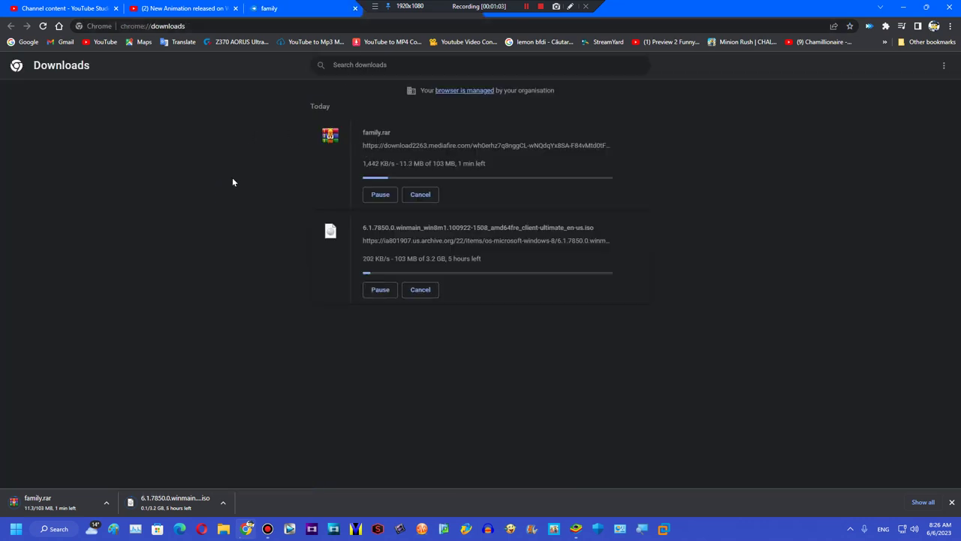
left_click(277, 5)
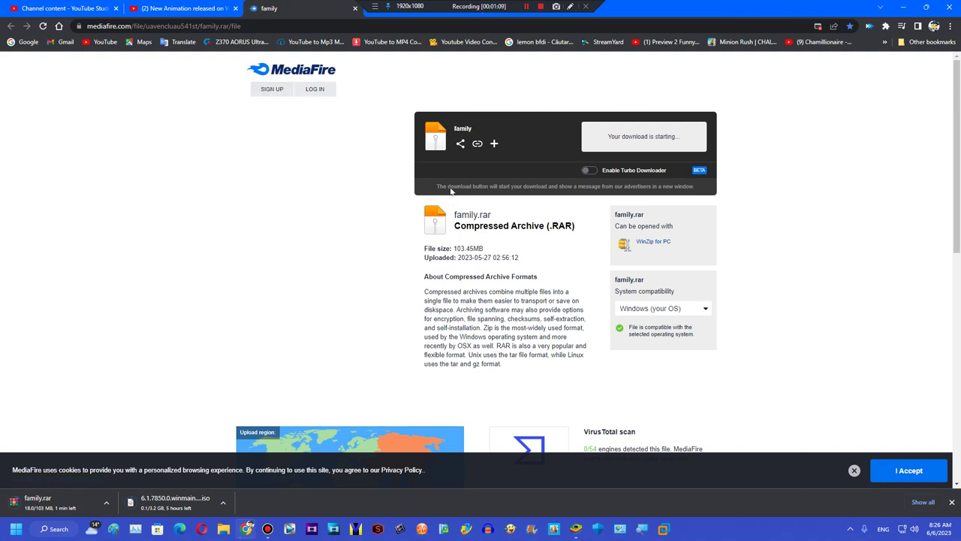
left_click(576, 529)
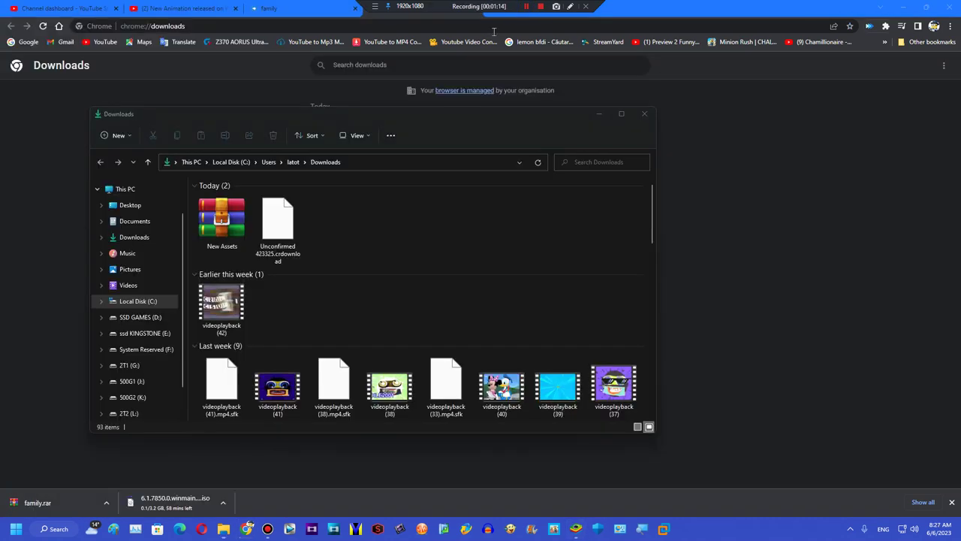
- Put the New Assets archive from Downloads into the Download folder on drive 2T1 (G:) and open it in WinRAR
left_click(222, 222)
right_click(238, 211)
scroll(150, 366, "down", 2)
left_click(132, 330)
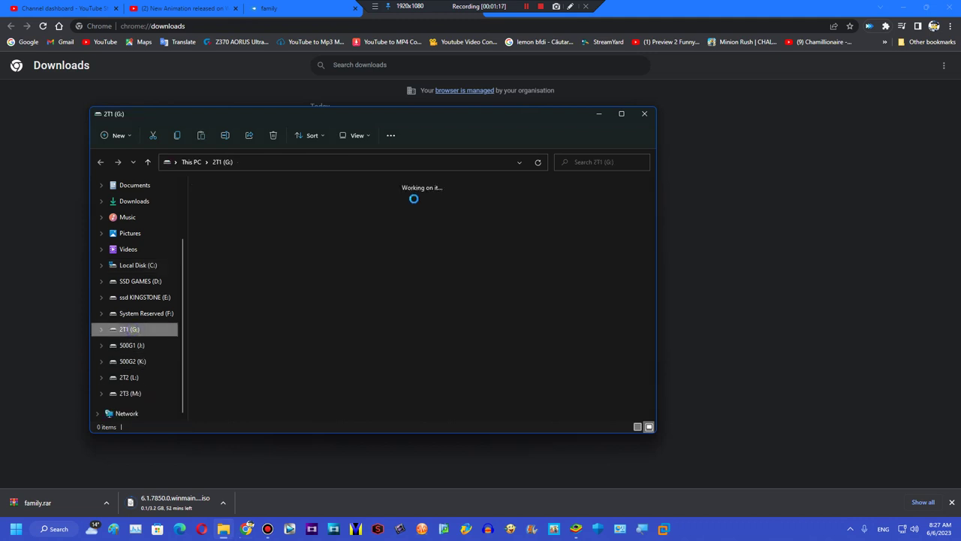
double_click(359, 229)
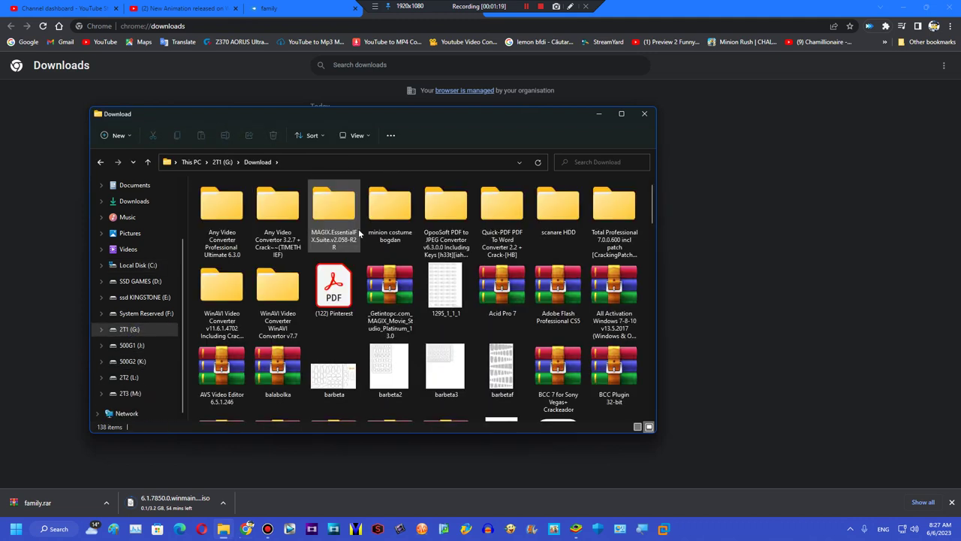
double_click(566, 382)
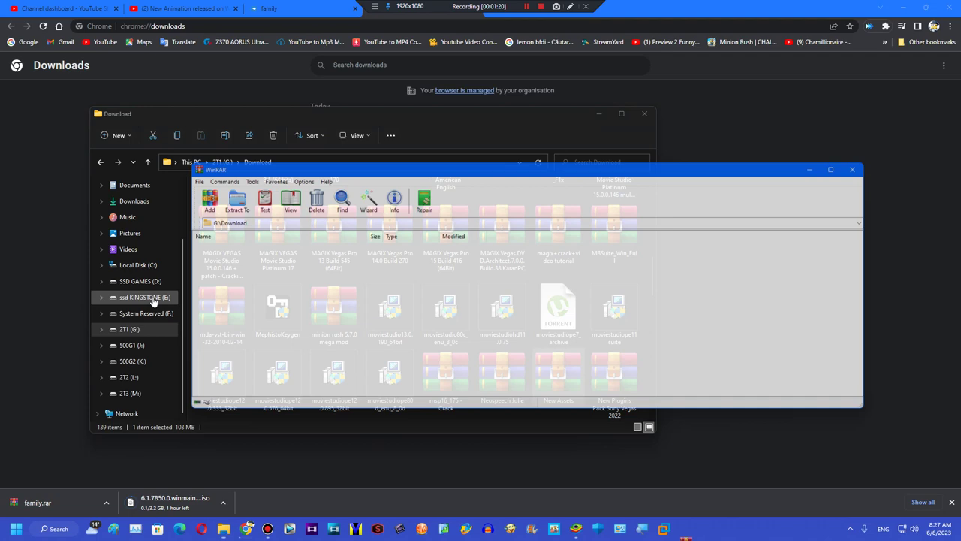
left_click_drag(193, 164, 351, 161)
- On drive ssd KINGSTONE (E:), open the Wrapper Offline-win32-x64 folder and go to resources > app > server
left_click(145, 297)
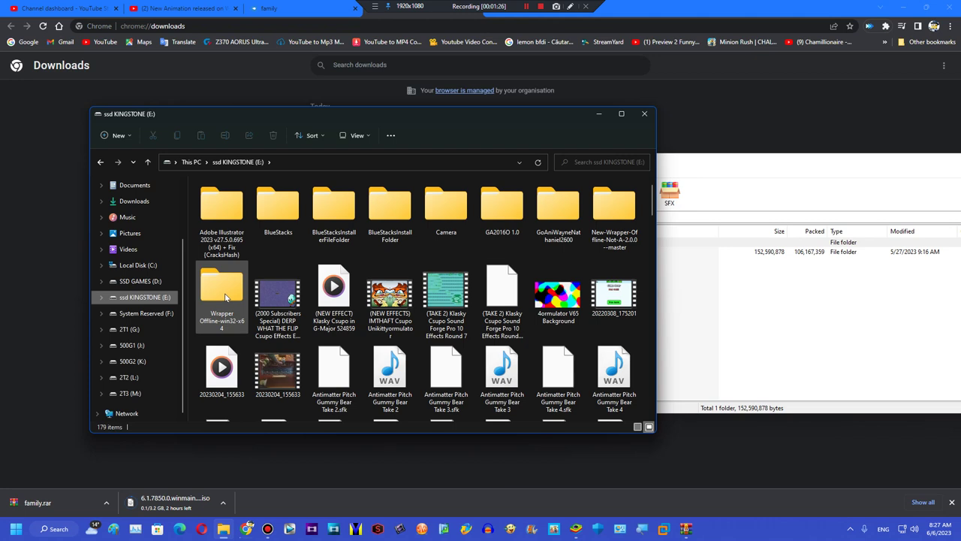
double_click(226, 297)
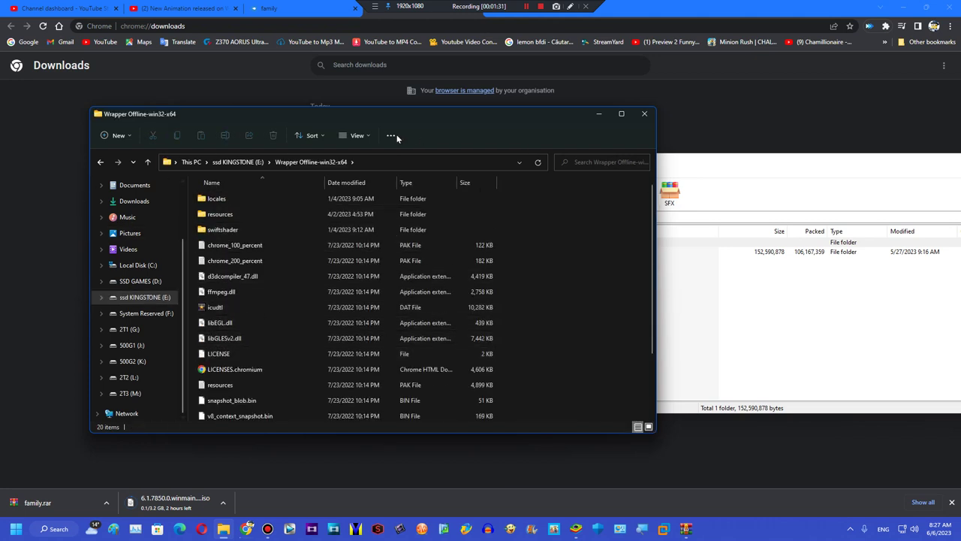
double_click(216, 216)
double_click(220, 199)
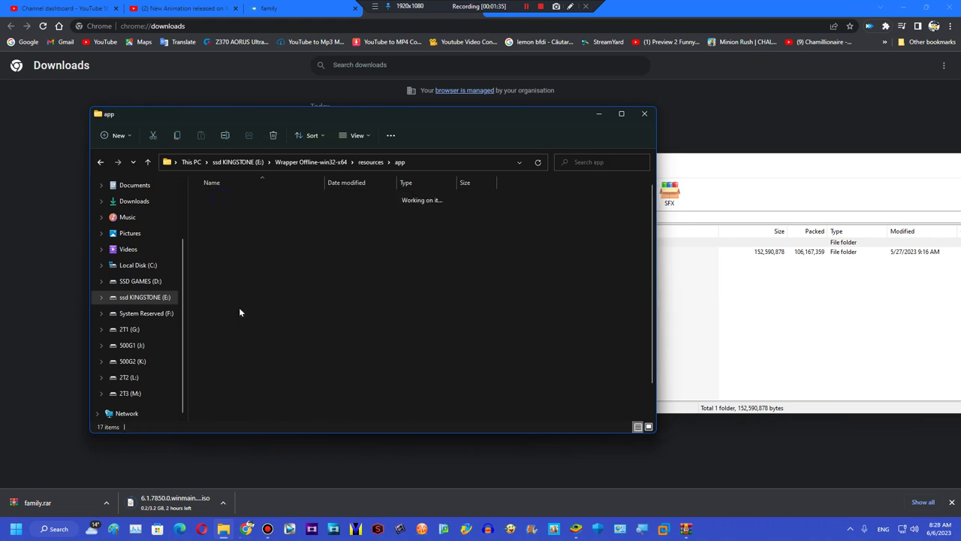
double_click(217, 338)
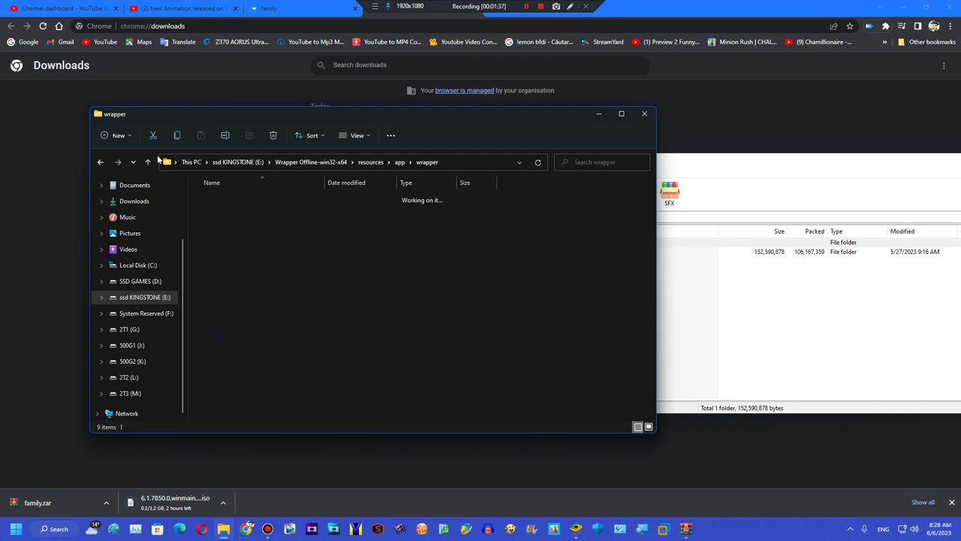
left_click(99, 162)
double_click(217, 308)
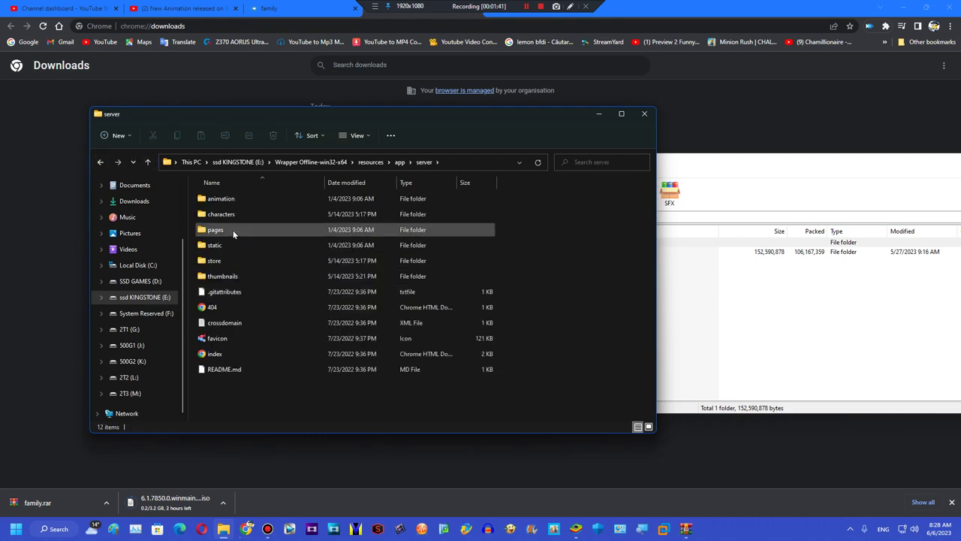
- Within server, open store > 3a981f5cb2739137 > cc_store > family and delete everything in that folder
double_click(218, 260)
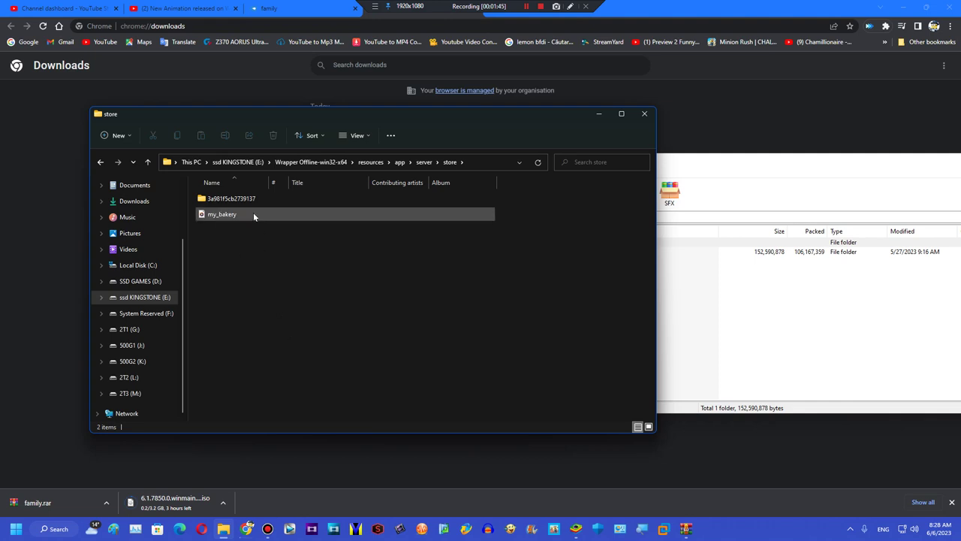
double_click(277, 198)
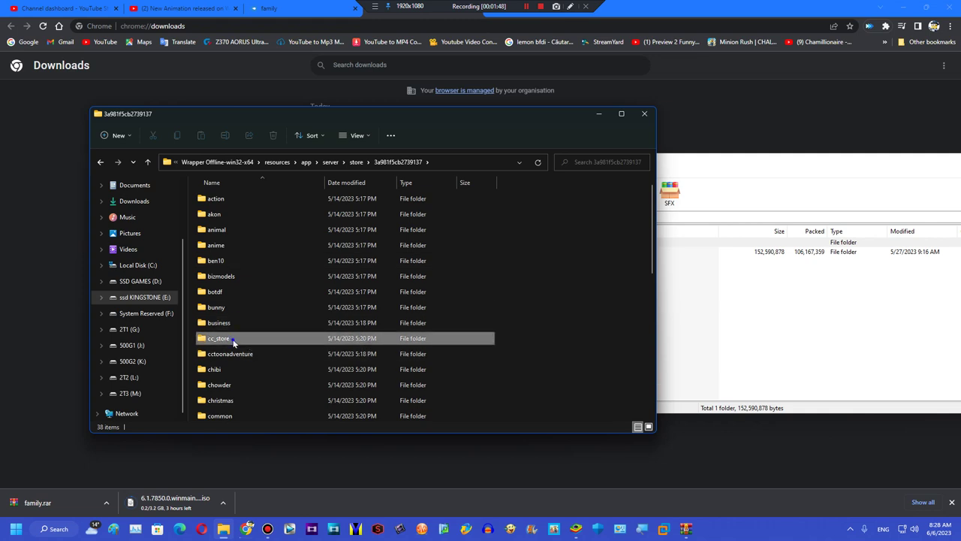
double_click(236, 338)
left_click(221, 292)
double_click(220, 293)
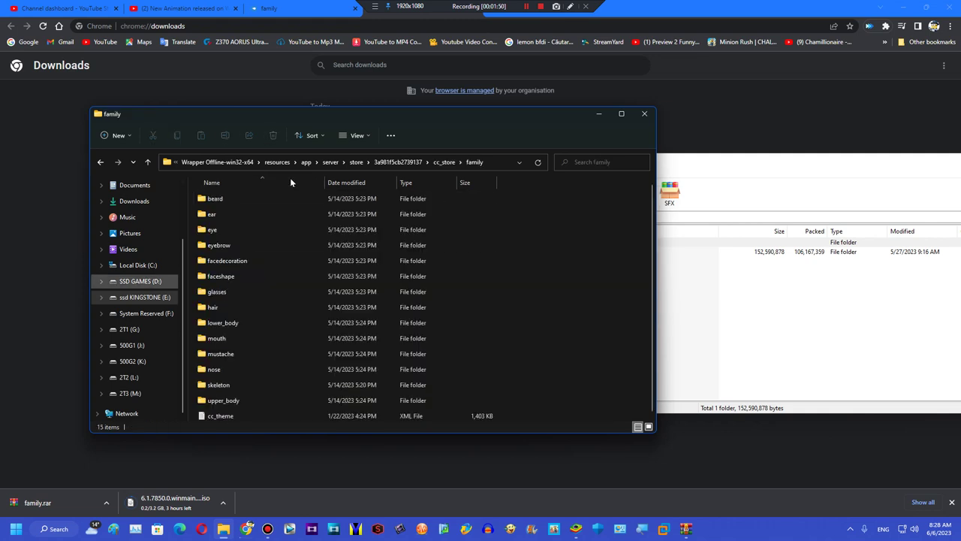
left_click_drag(419, 394, 254, 189)
key("Delete")
- Extract all folders and files inside the New Assets archive's family folder into Wrapper Offline's cc_store family folder
left_click(673, 263)
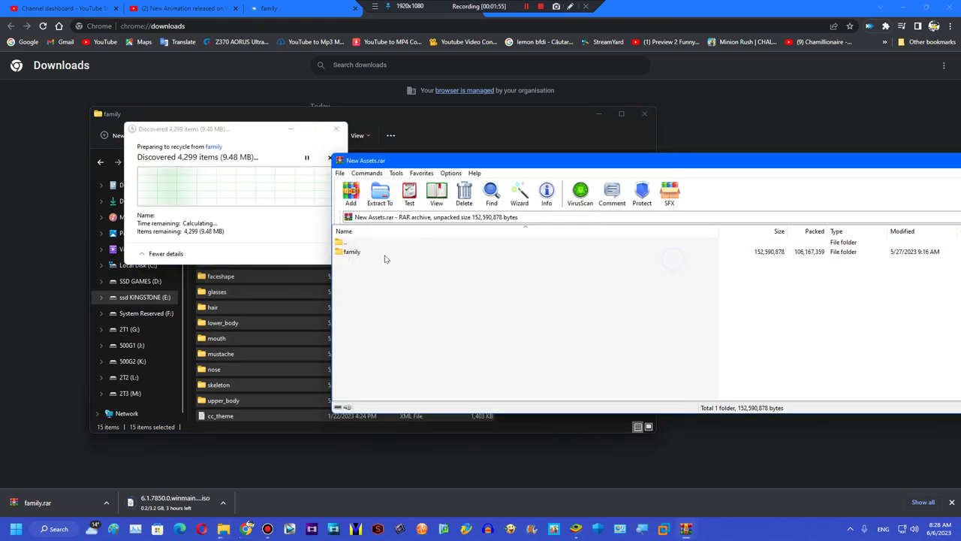
double_click(374, 252)
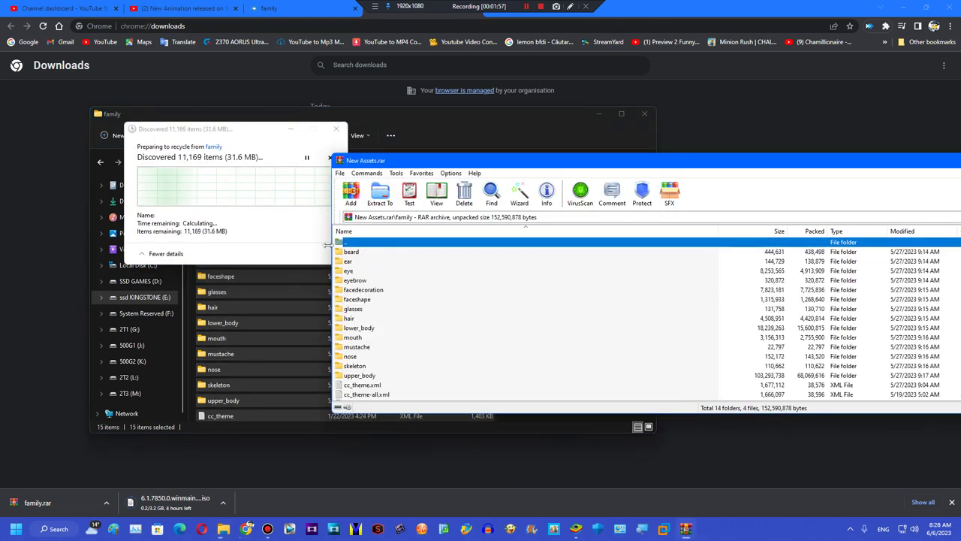
left_click_drag(787, 154, 766, 155)
left_click(930, 243)
left_click_drag(930, 242, 646, 443)
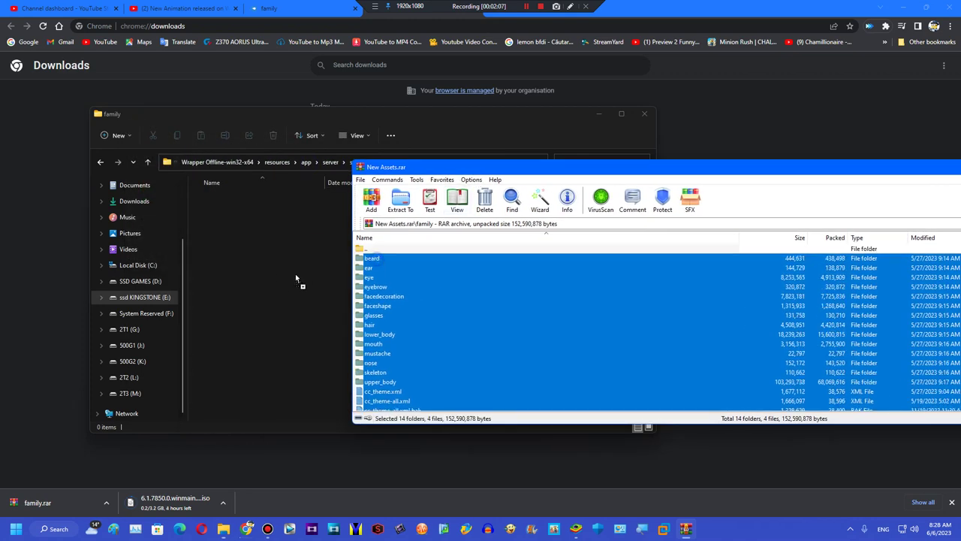
left_click_drag(274, 276, 274, 277)
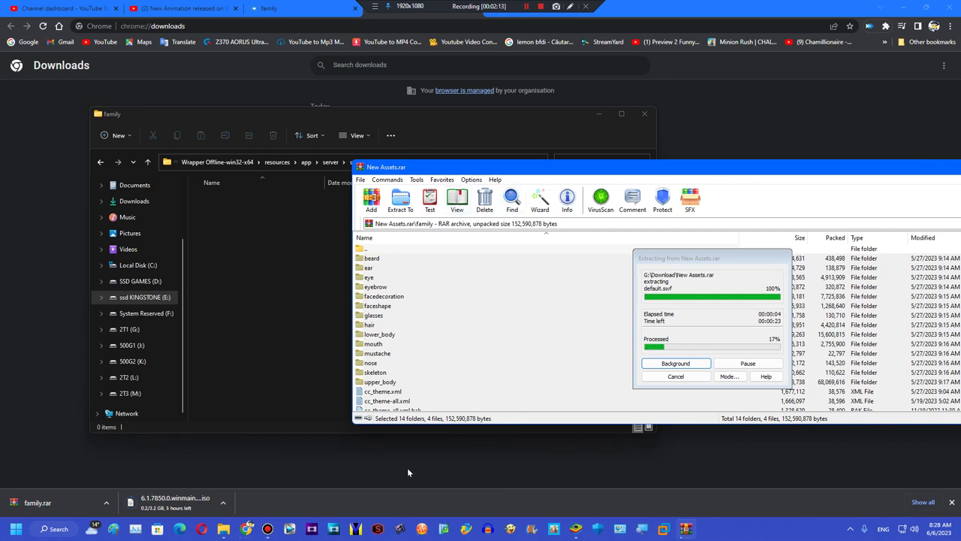
- Remove family.rar from the browser's download list and close the Downloads and MediaFire tabs
left_click(953, 503)
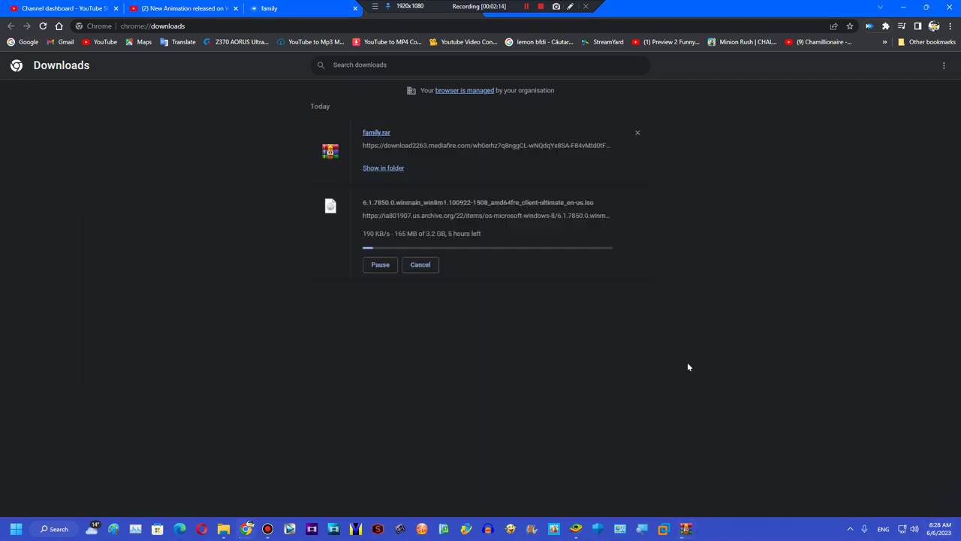
left_click(637, 132)
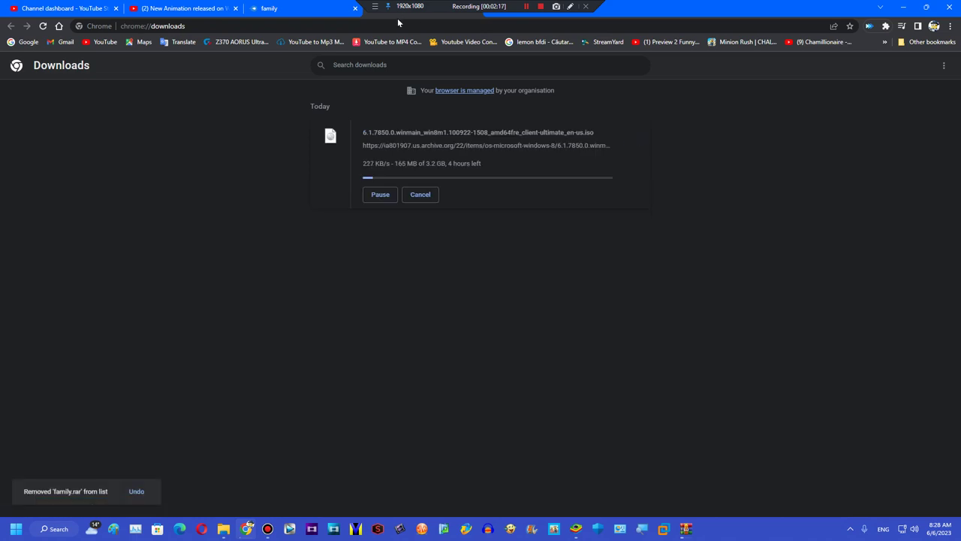
key("ctrl+w")
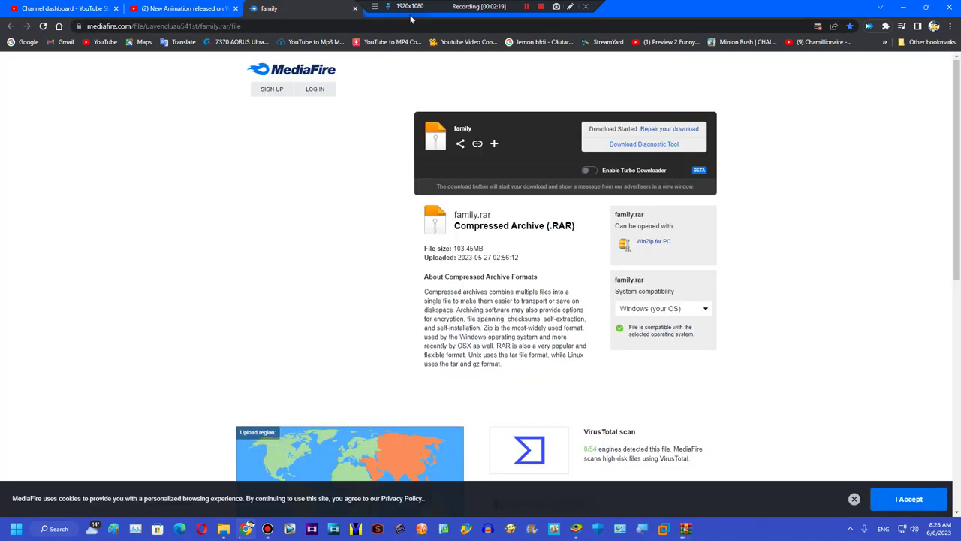
key("ctrl+w")
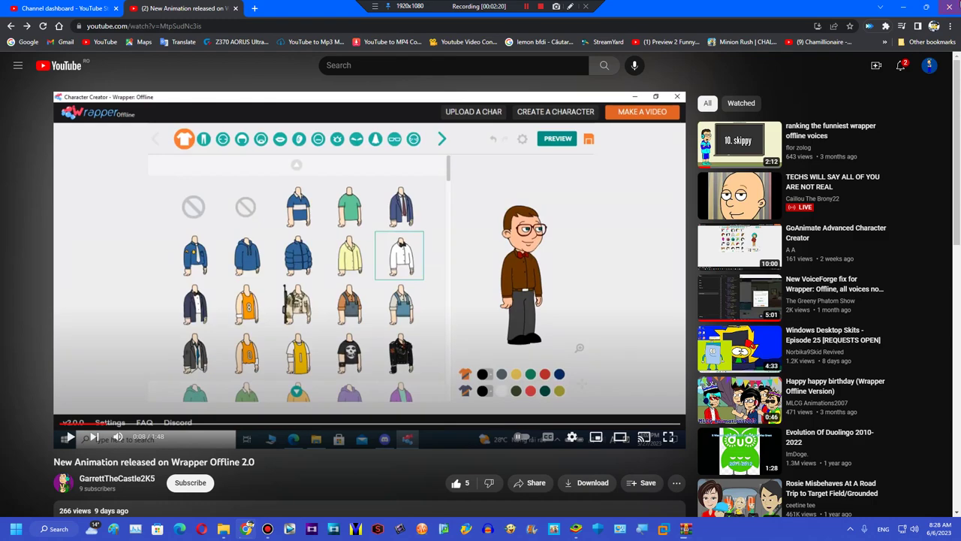
- Minimize the BlueStacks and browser windows to check the progress of moving the assets into the family folder
left_click(927, 7)
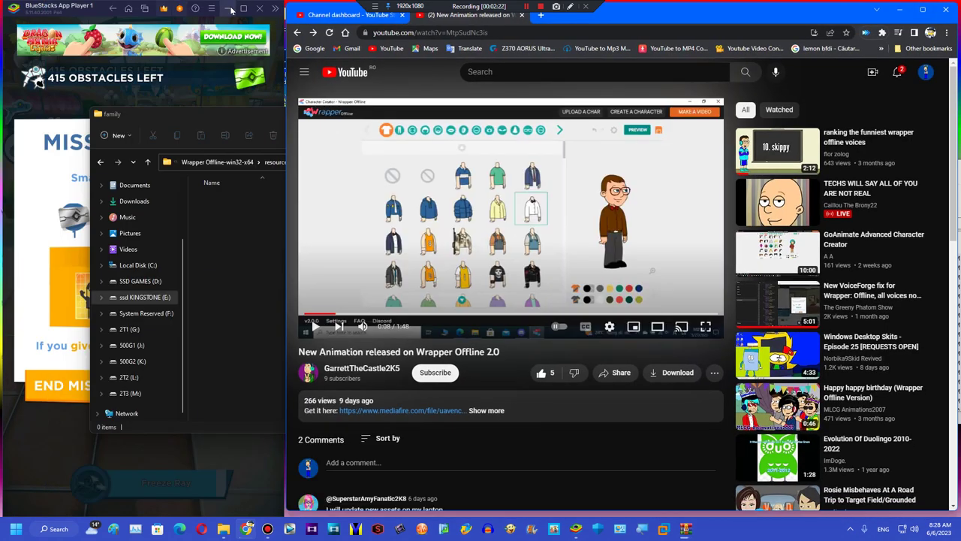
left_click(901, 10)
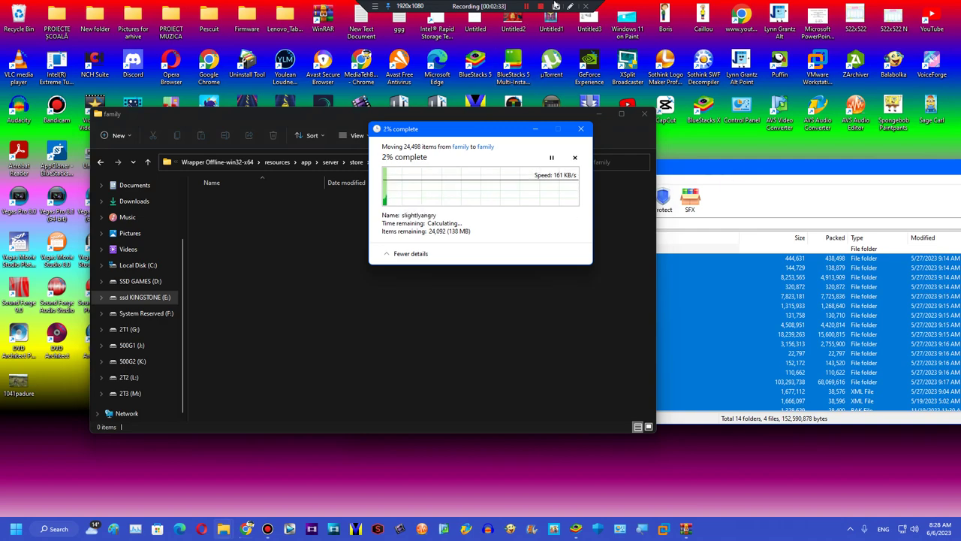
key("alt+Tab")
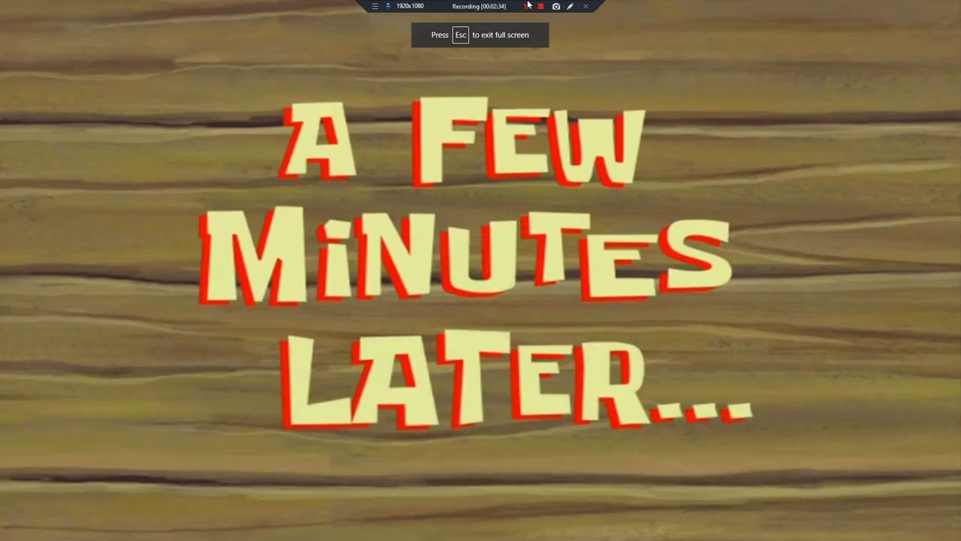
key("alt+Tab")
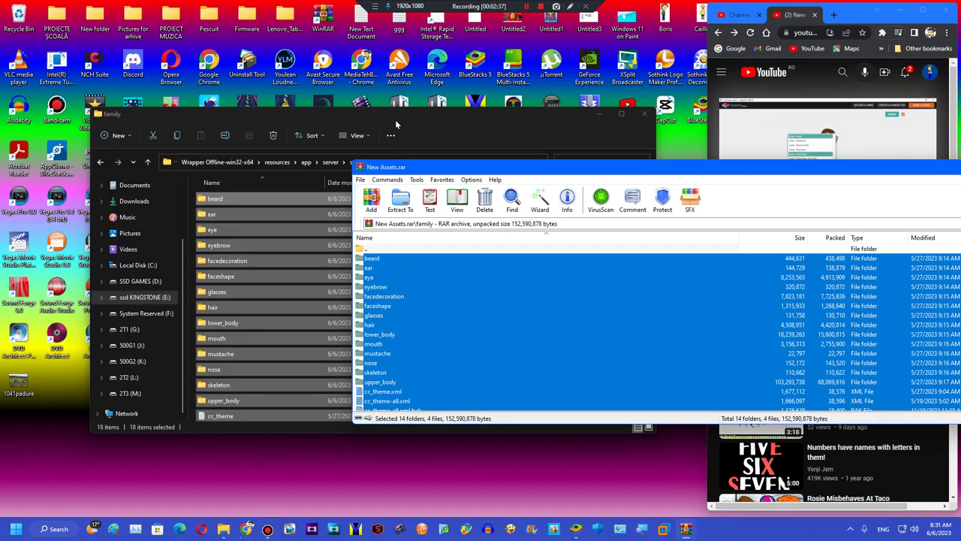
- Close the New Assets.rar archive window, then refresh the family folder and the desktop
double_click(895, 168)
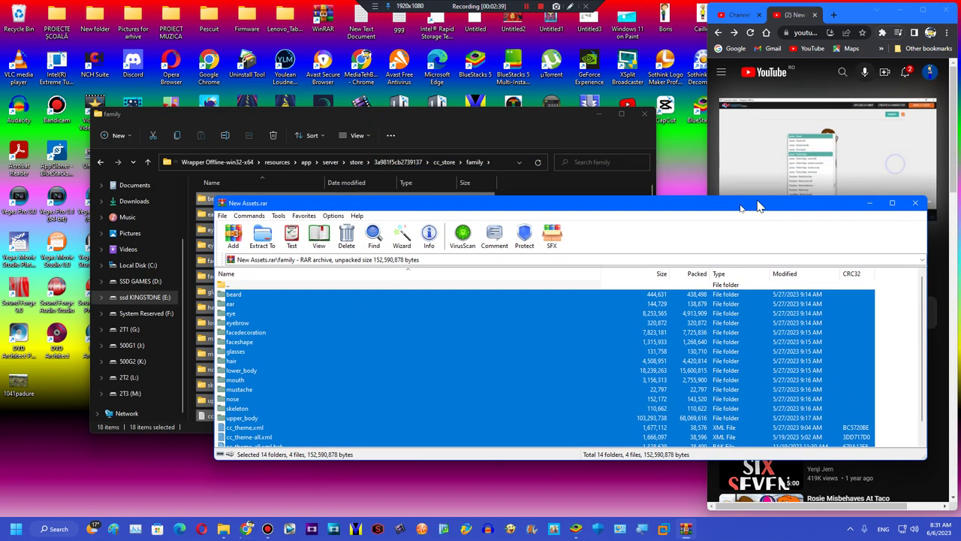
left_click(898, 207)
right_click(514, 230)
left_click(541, 341)
left_click(45, 388)
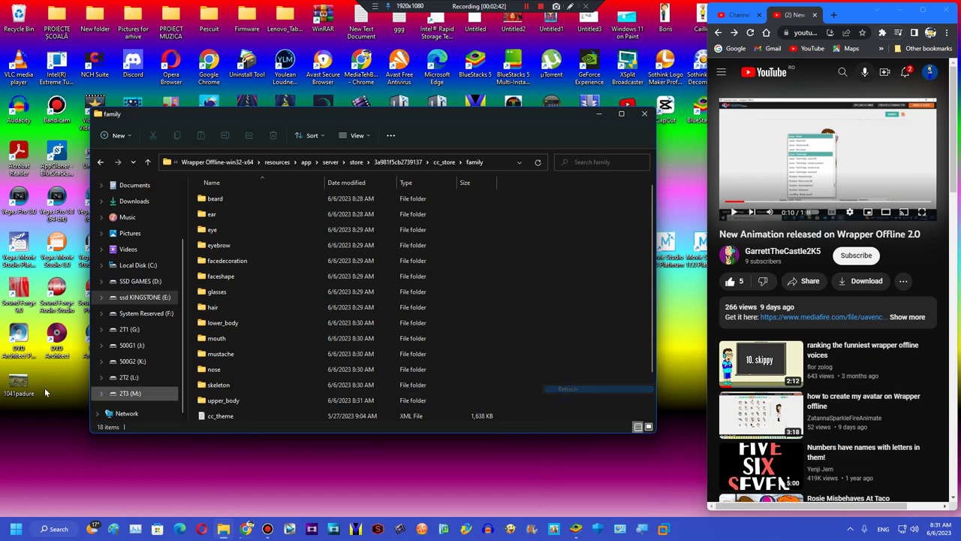
right_click(74, 450)
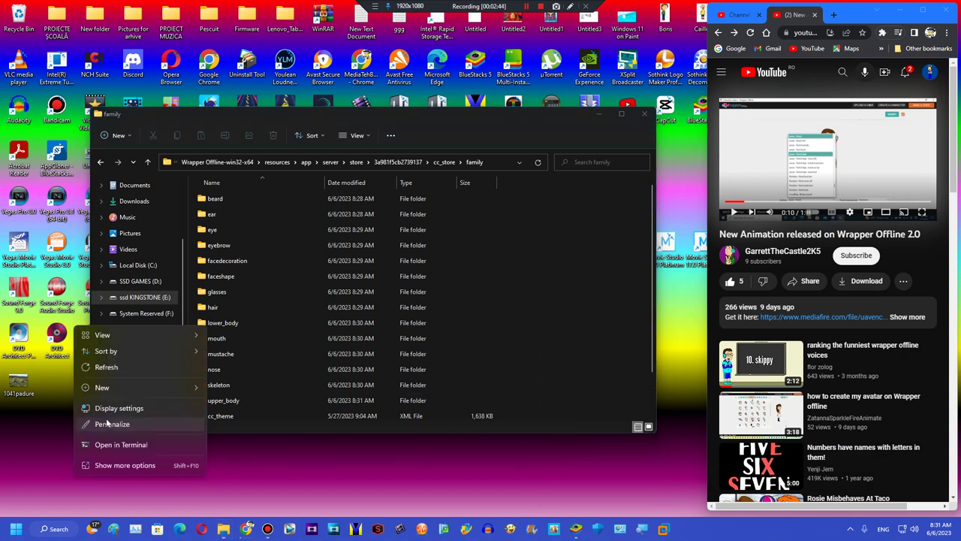
left_click(98, 368)
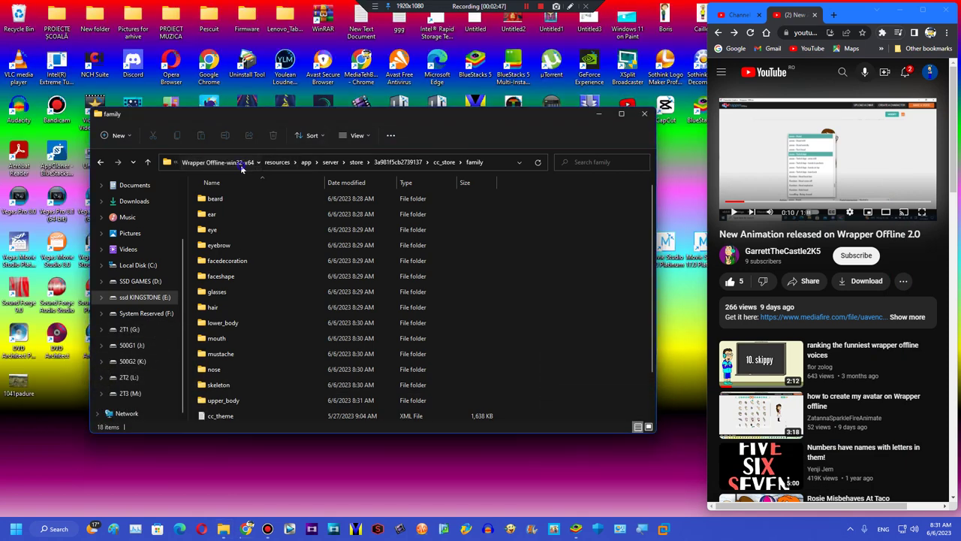
- Return to the Wrapper Offline-win32-x64 folder and launch the wrapper-offline application
left_click(217, 162)
scroll(228, 371, "down", 3)
left_click(233, 416)
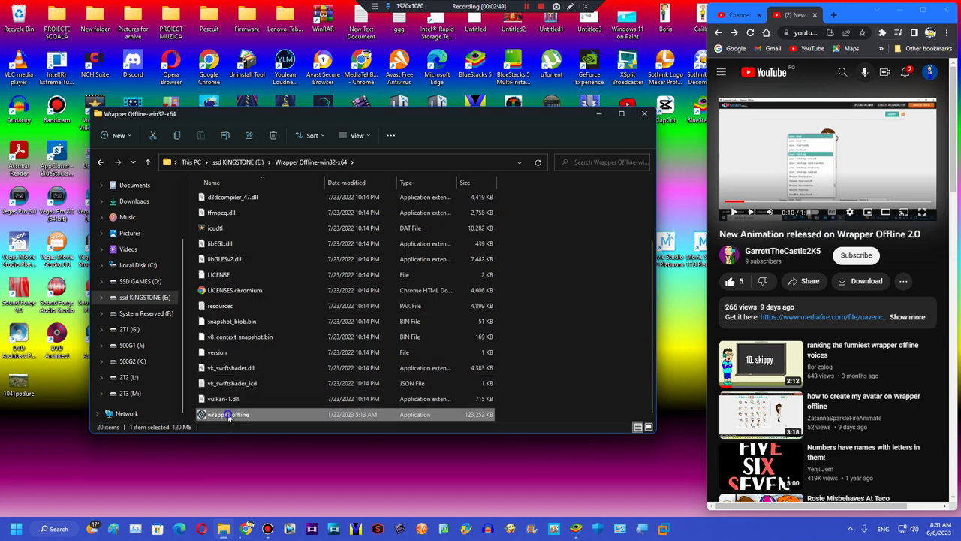
right_click(233, 416)
left_click(271, 299)
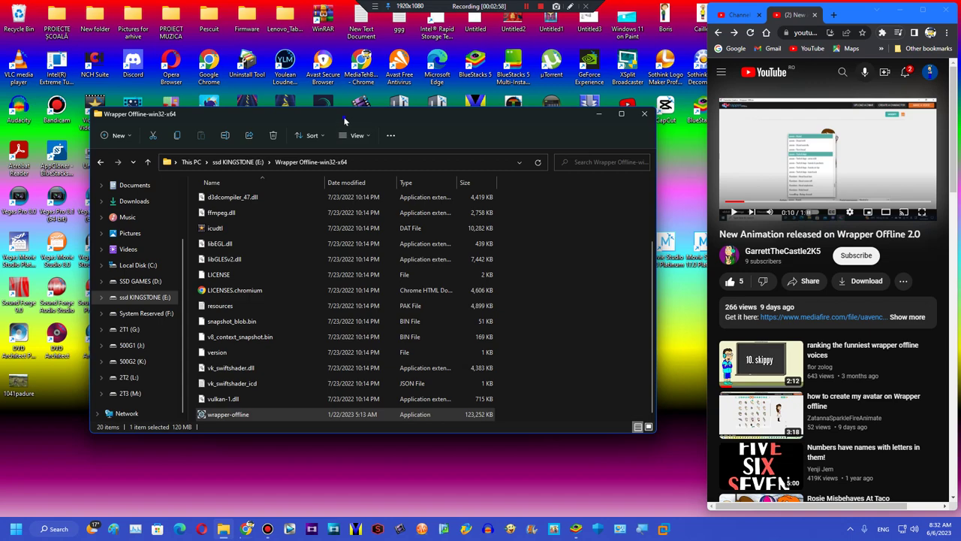
left_click_drag(353, 123, 345, 133)
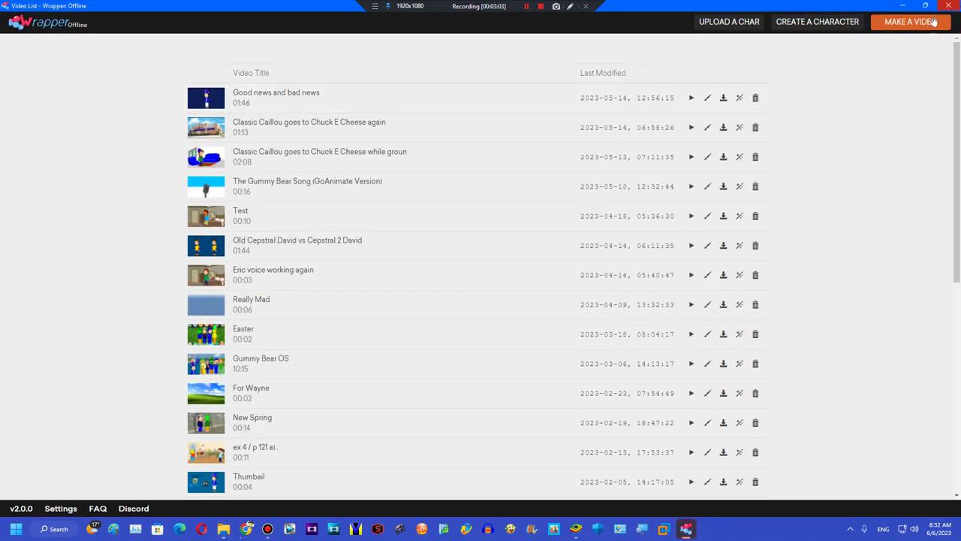
- Start creating a new custom character in the Comedy World theme
left_click(933, 22)
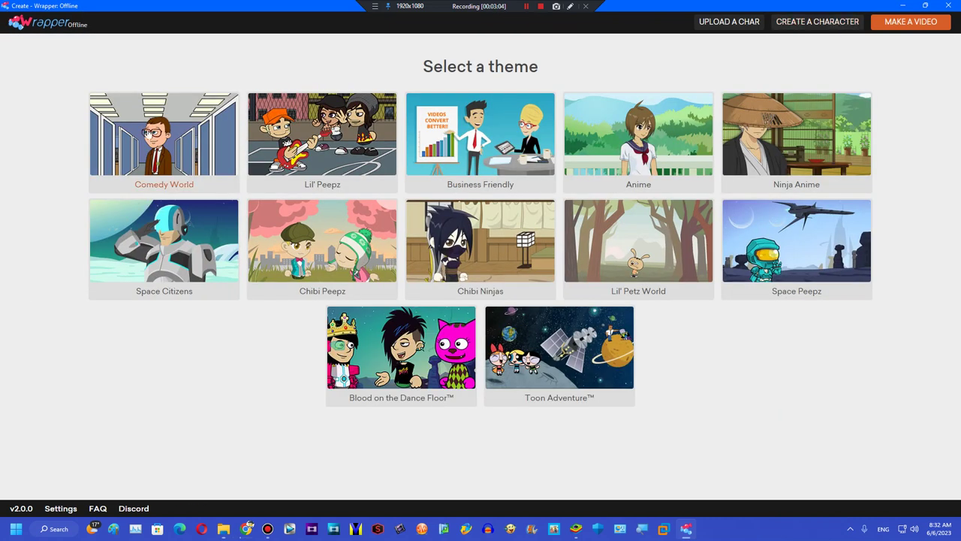
left_click(97, 174)
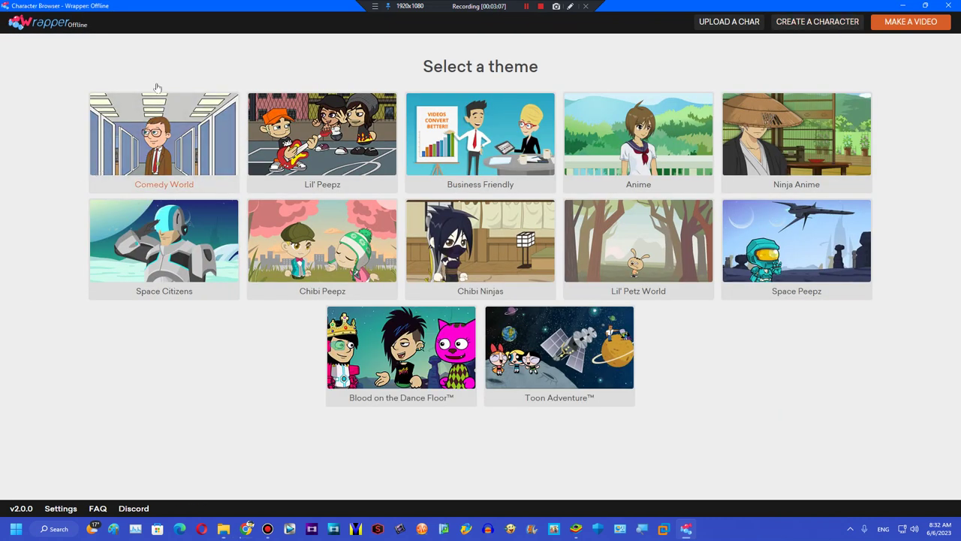
left_click(129, 145)
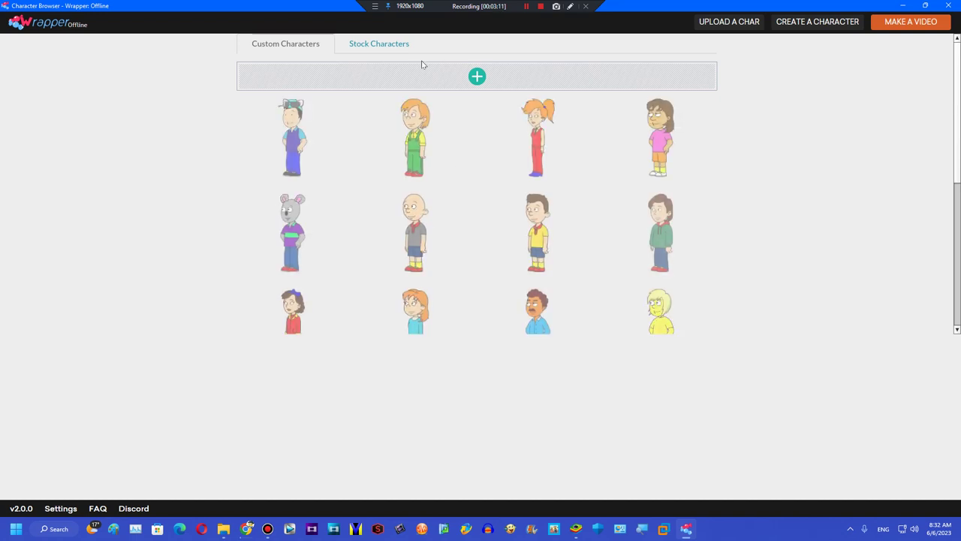
left_click(406, 79)
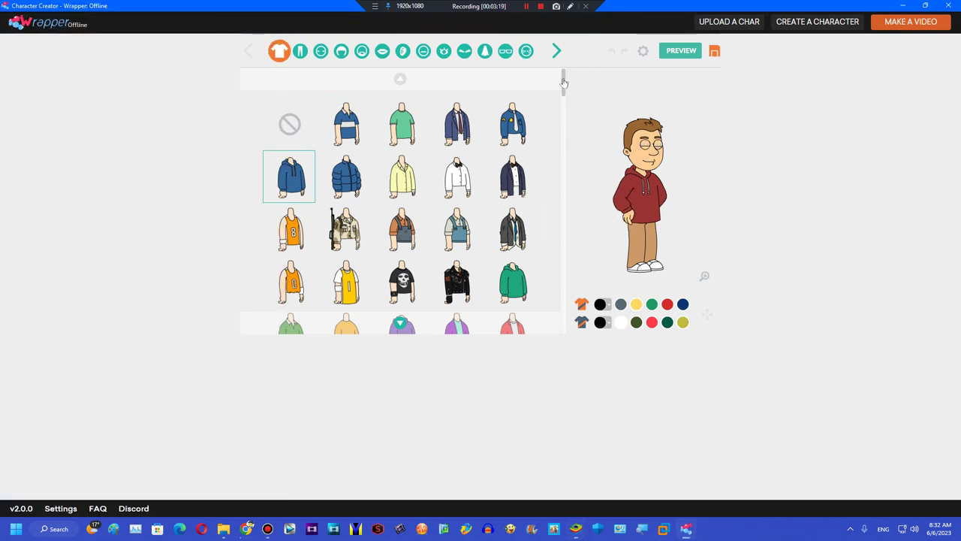
- Browse the upper-body clothing and try the striped polo shirt and the orange number 8 jersey on the character
left_click_drag(564, 83, 560, 96)
scroll(537, 133, "down", 6)
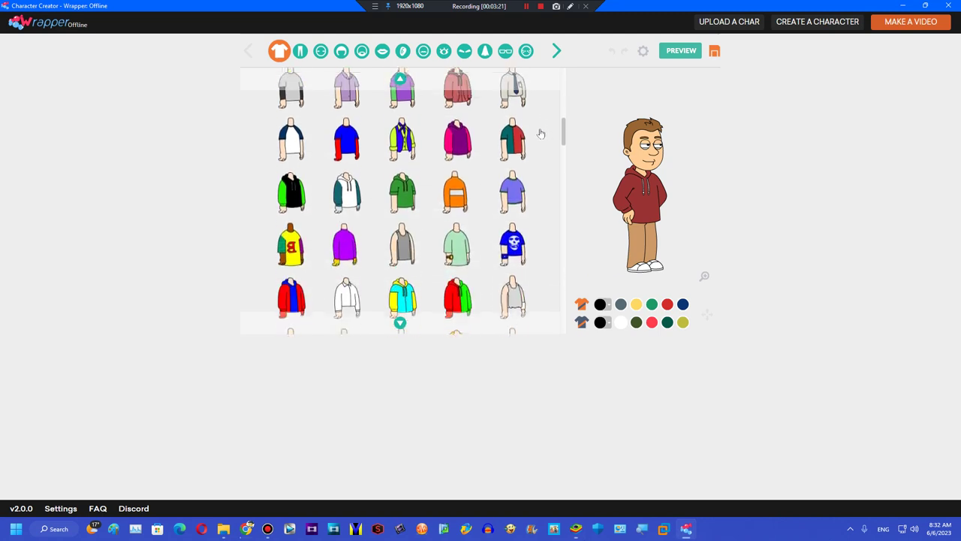
scroll(533, 120, "up", 10)
scroll(530, 82, "up", 2)
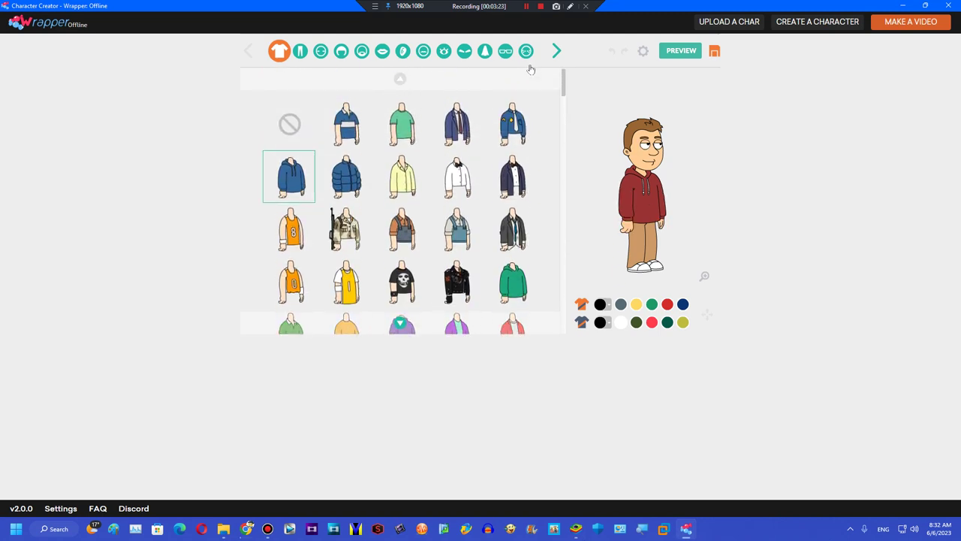
left_click(350, 118)
left_click_drag(560, 84, 538, 245)
scroll(526, 239, "down", 1)
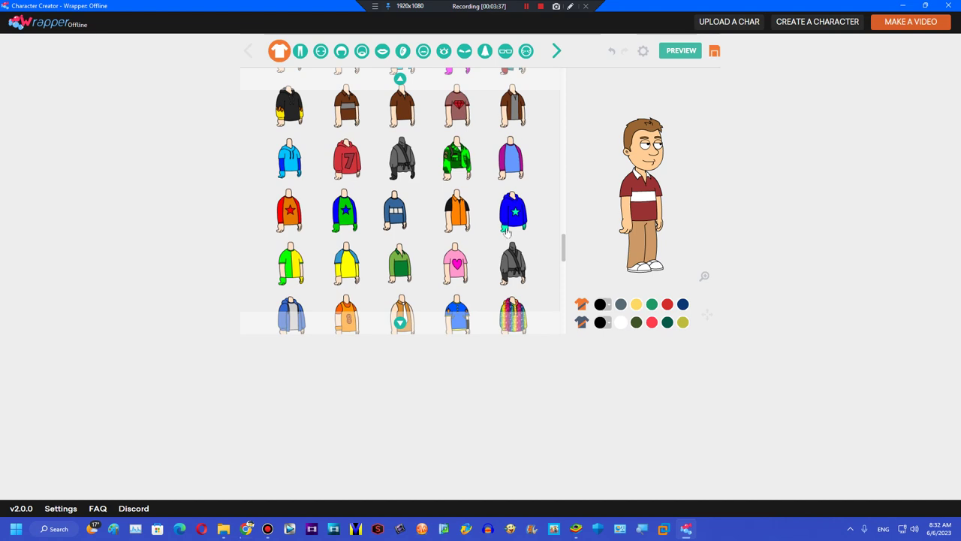
scroll(402, 322, "down", 2)
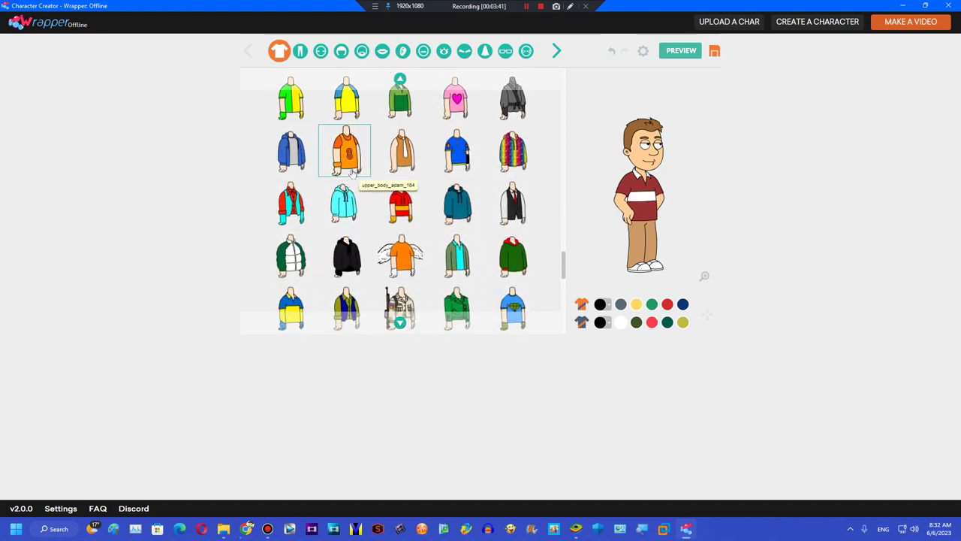
left_click(347, 153)
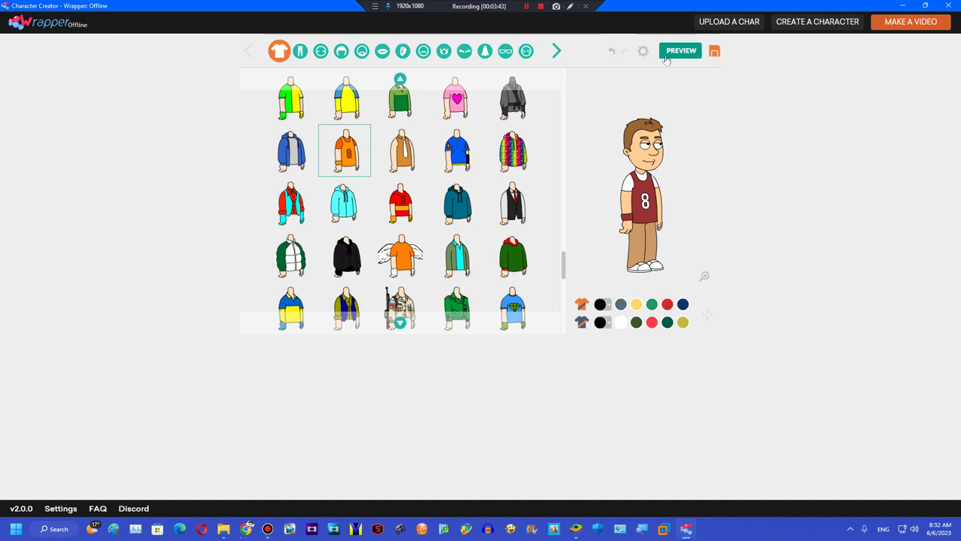
- Preview the character, look through the list of available actions, and return to modifying it
left_click(666, 56)
left_click(368, 318)
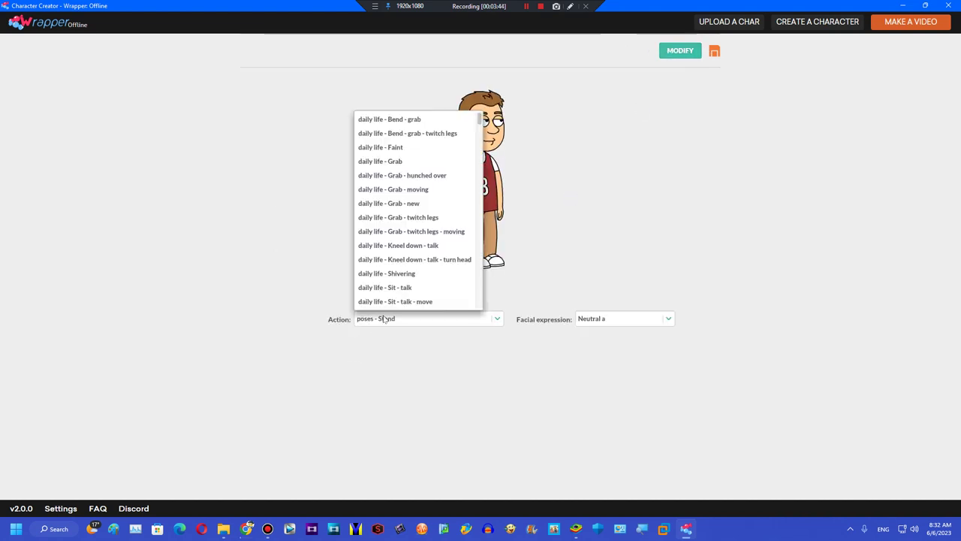
scroll(492, 260, "up", 5)
scroll(488, 259, "down", 2)
scroll(487, 264, "down", 2)
left_click(581, 193)
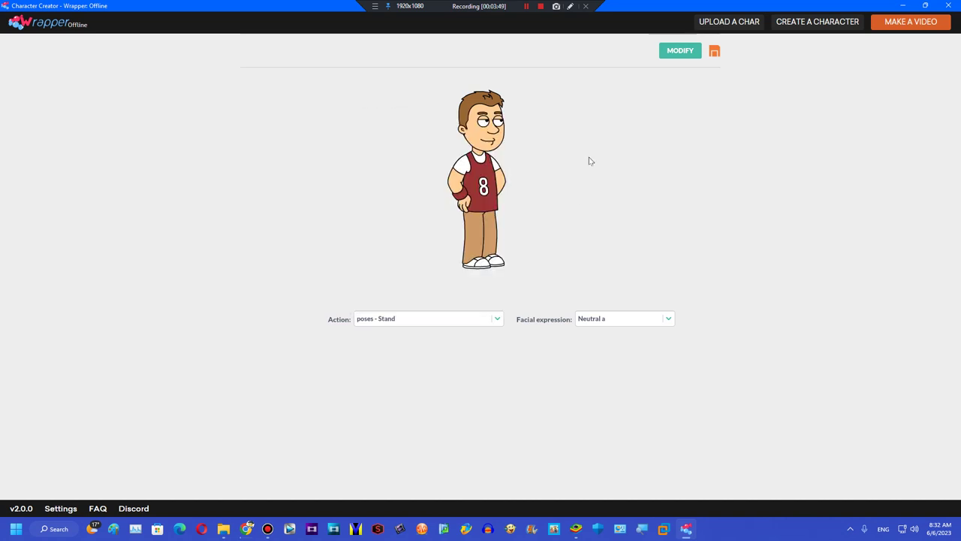
left_click(678, 52)
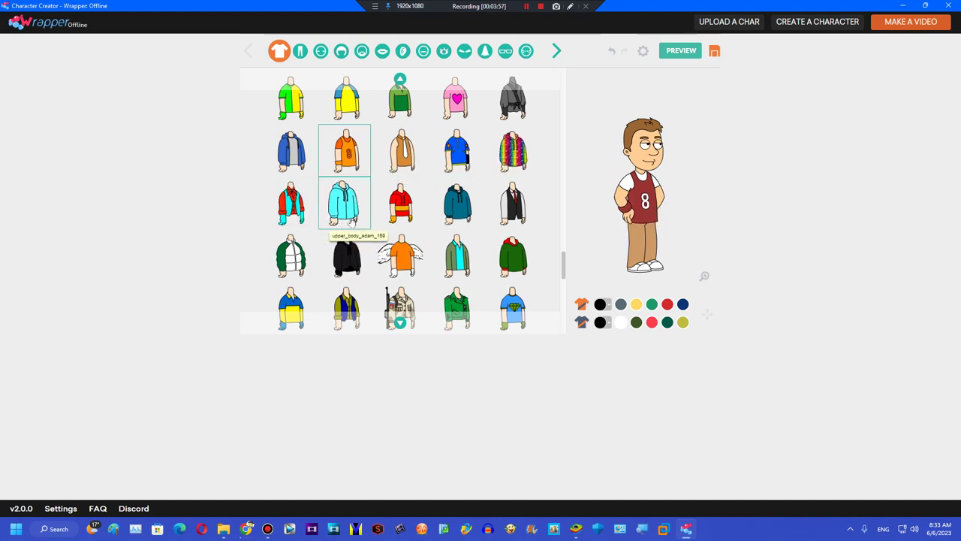
- Try the green hoodie with the red hood on the character and browse further down the upper-body clothing
left_click(511, 263)
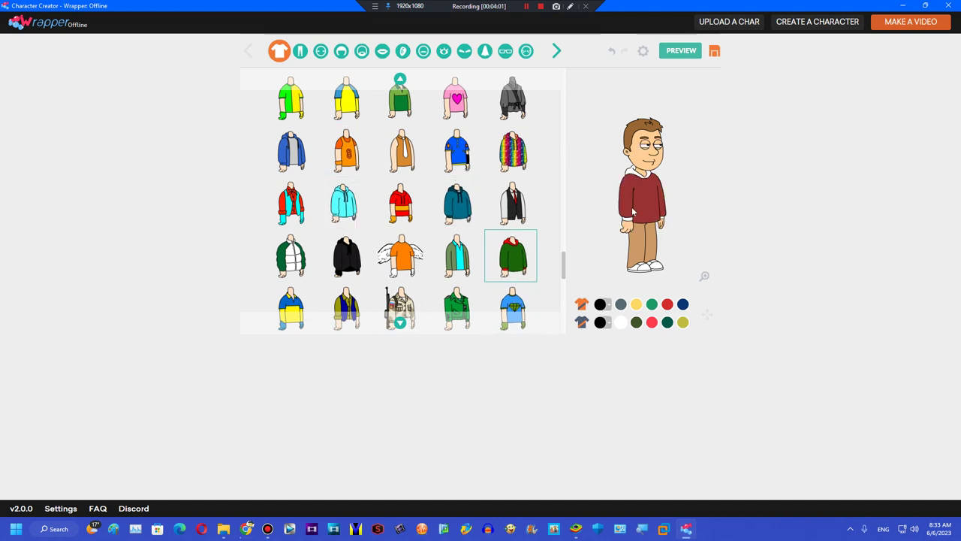
left_click_drag(563, 268, 559, 293)
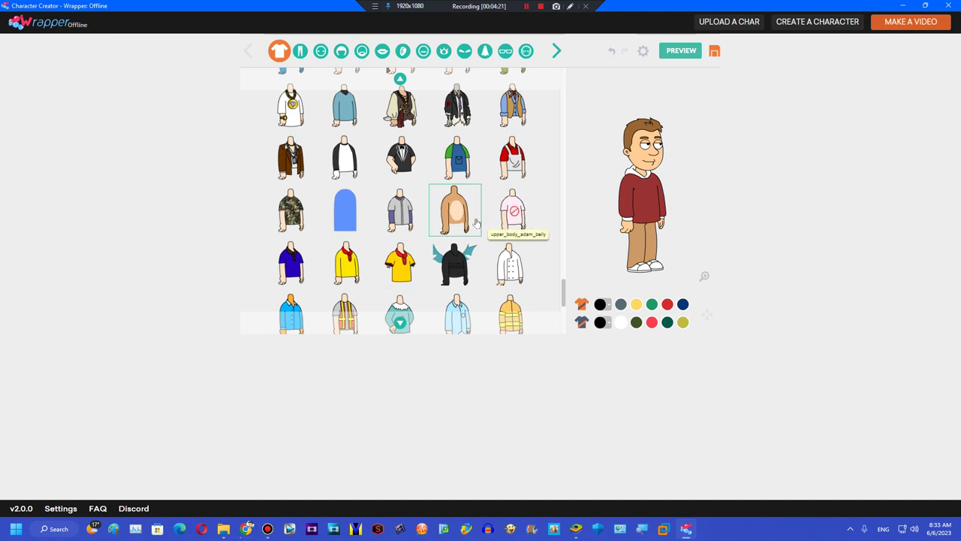
scroll(409, 328, "down", 2)
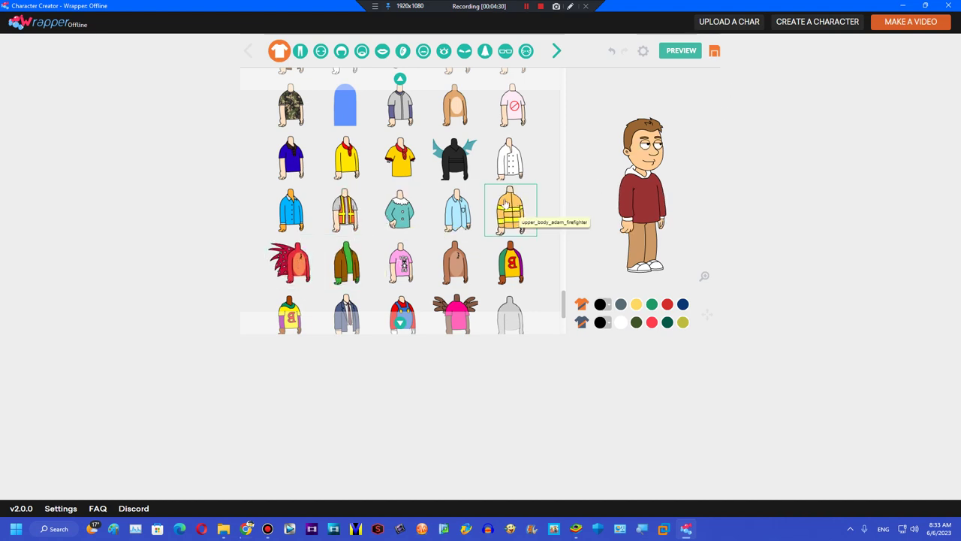
left_click(400, 322)
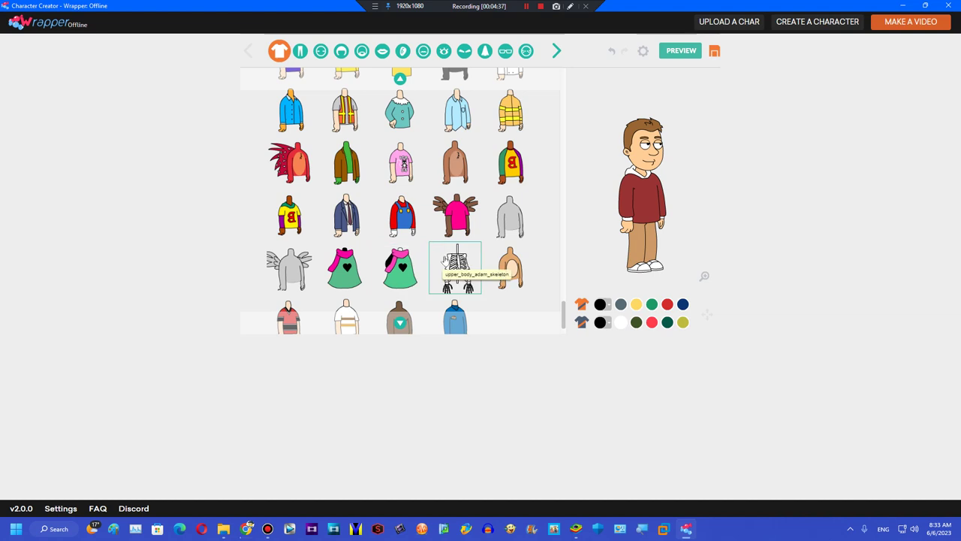
- Try the skeleton, the oval-belly body and the suit jacket with tie as the character's upper body
left_click(481, 258)
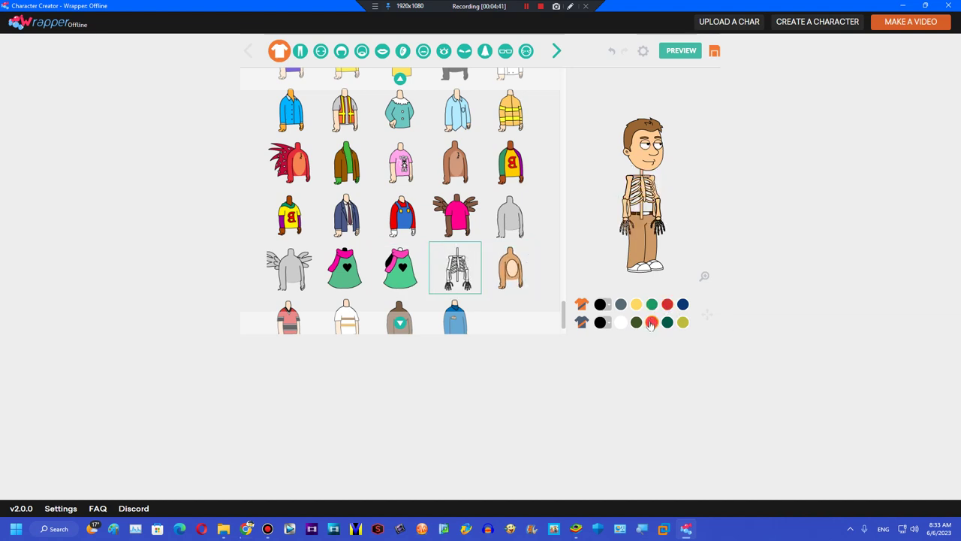
left_click(510, 268)
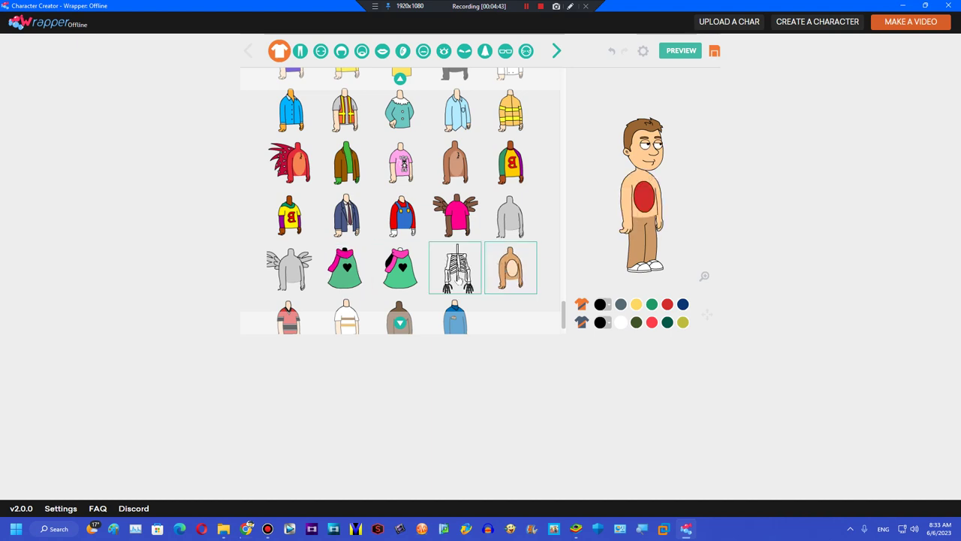
left_click(400, 322)
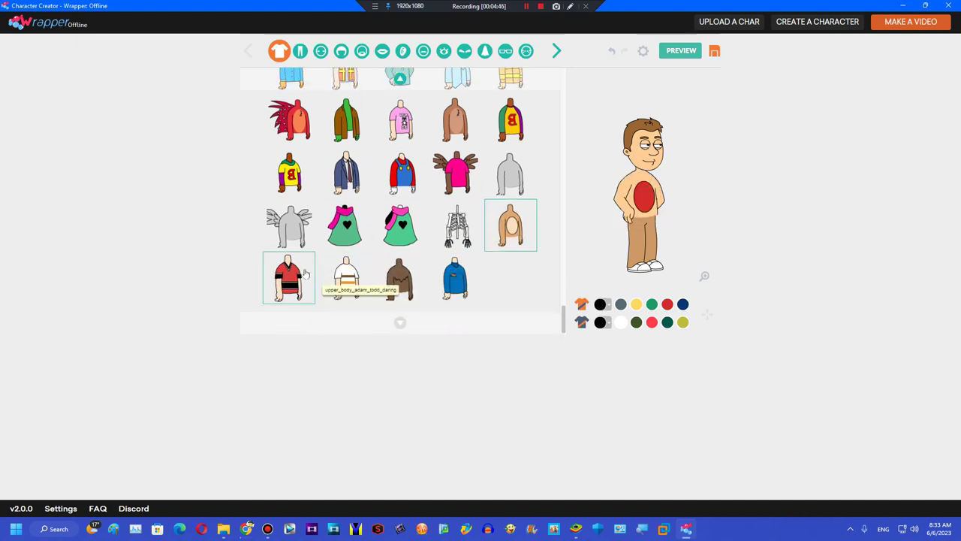
left_click(331, 186)
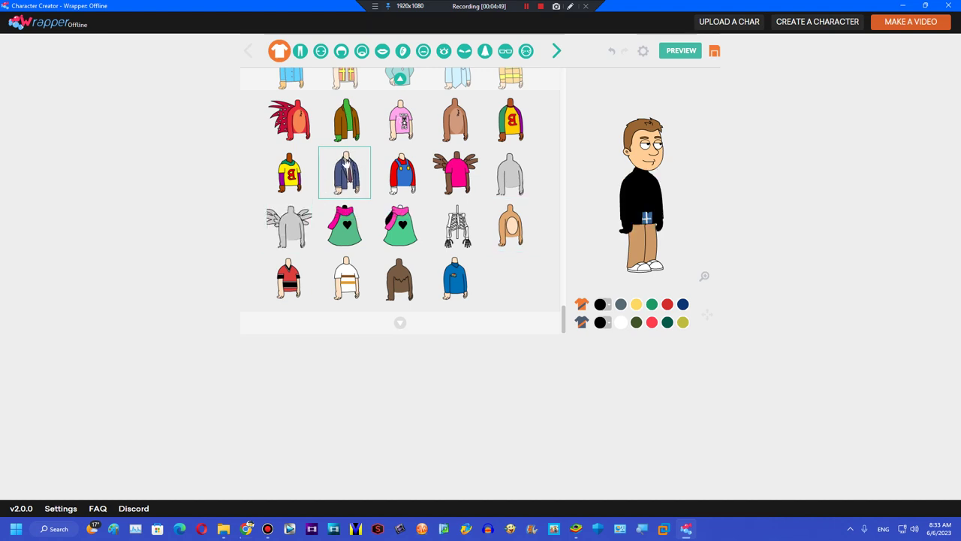
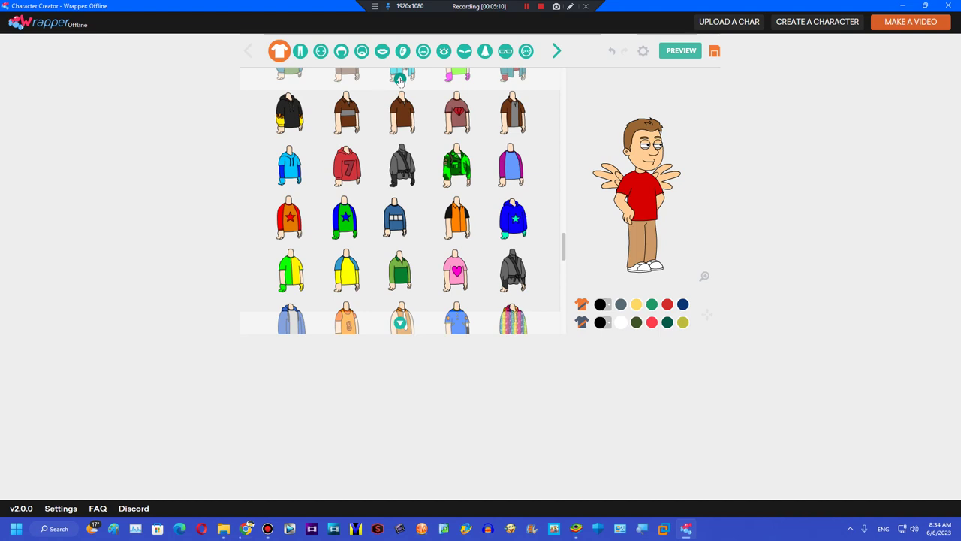
- Dress the character in the red star hoodie and look through more of the upper-body clothing
scroll(400, 79, "up", 3)
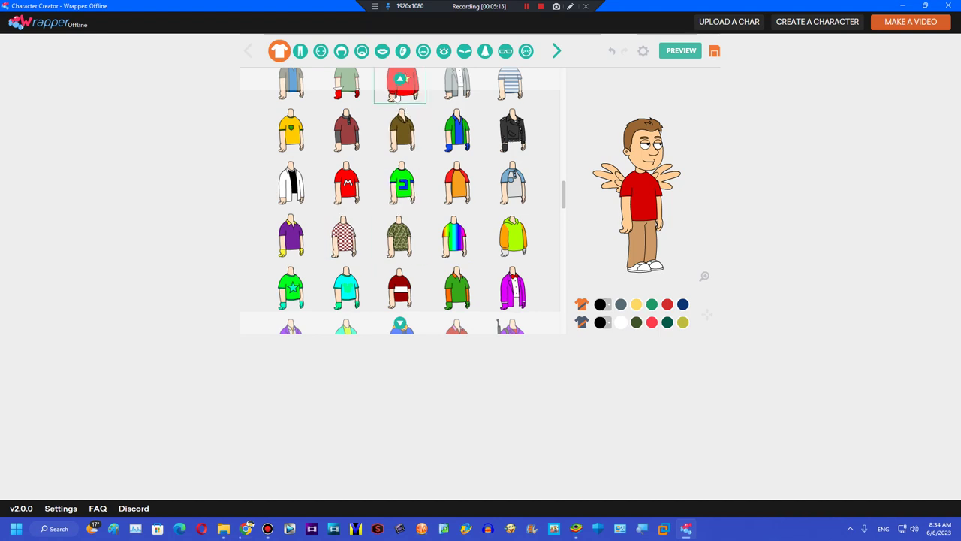
left_click(398, 89)
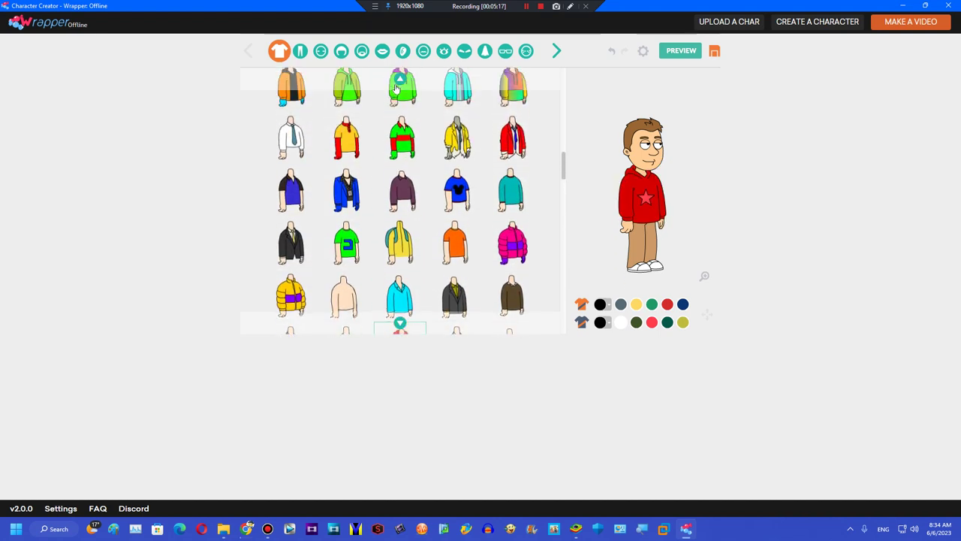
scroll(401, 323, "down", 10)
scroll(400, 323, "down", 3)
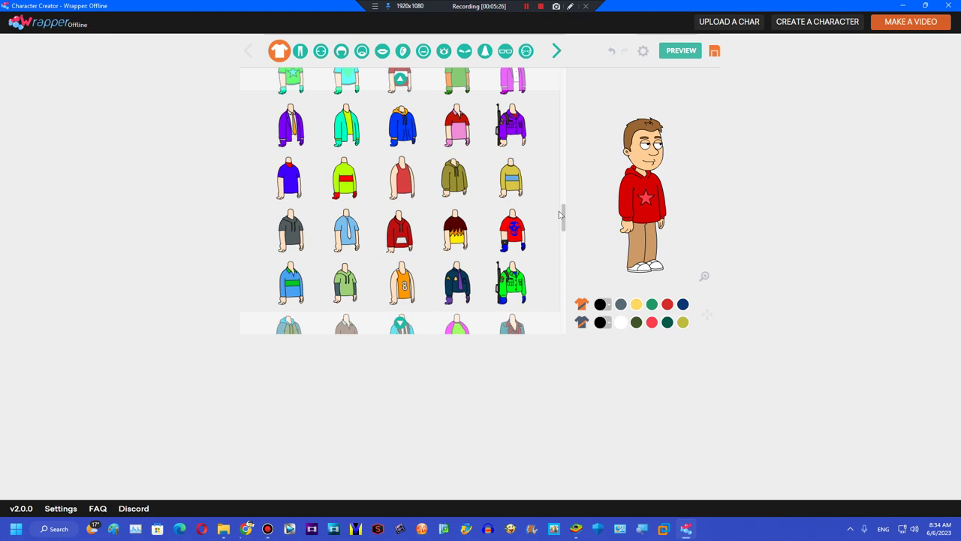
- Dress the character in the lime raglan shirt with magenta sleeves and preview it in several actions, finishing with travelling - Walk - crossed arms
left_click_drag(564, 218, 556, 240)
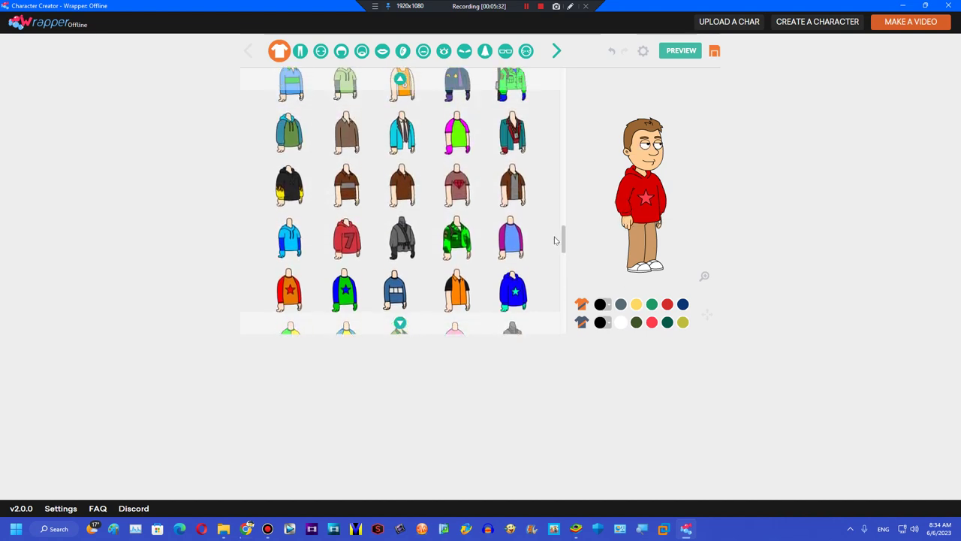
left_click(526, 6)
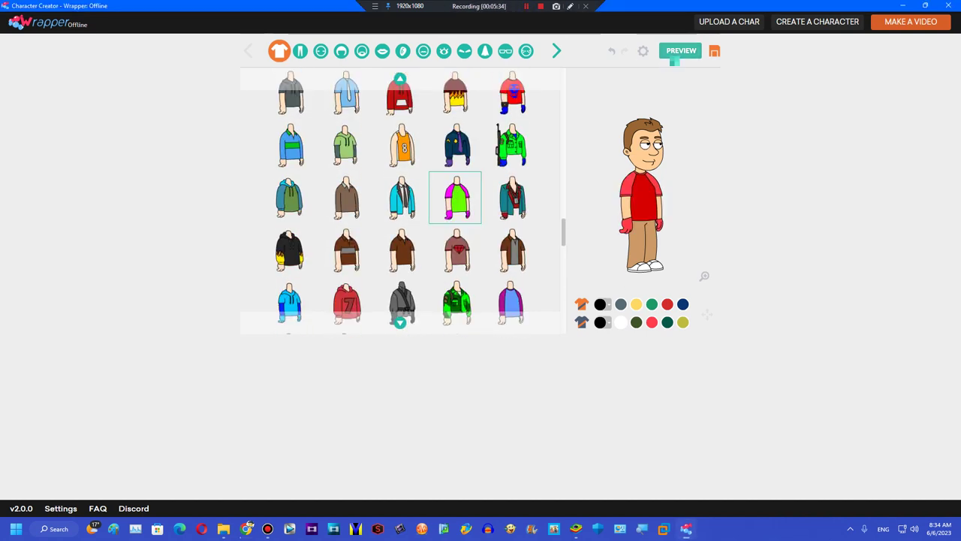
left_click(678, 50)
left_click(437, 319)
left_click(413, 273)
left_click(408, 319)
left_click(410, 273)
left_click(404, 318)
left_click(411, 247)
- Preview the raglan shirt with the actions travelling - Walk - chuckle and travelling - Walk - excited
left_click(413, 319)
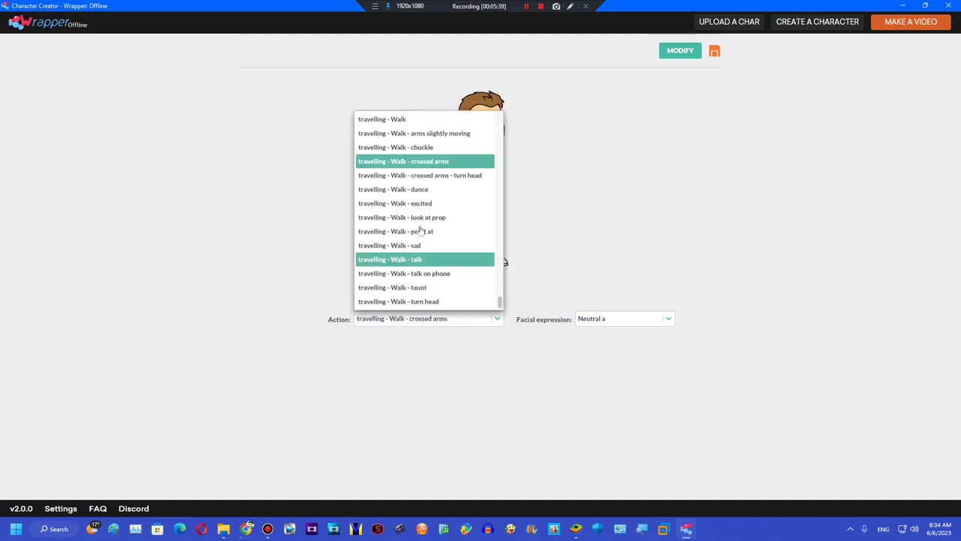
scroll(416, 154, "up", 1)
left_click(418, 165)
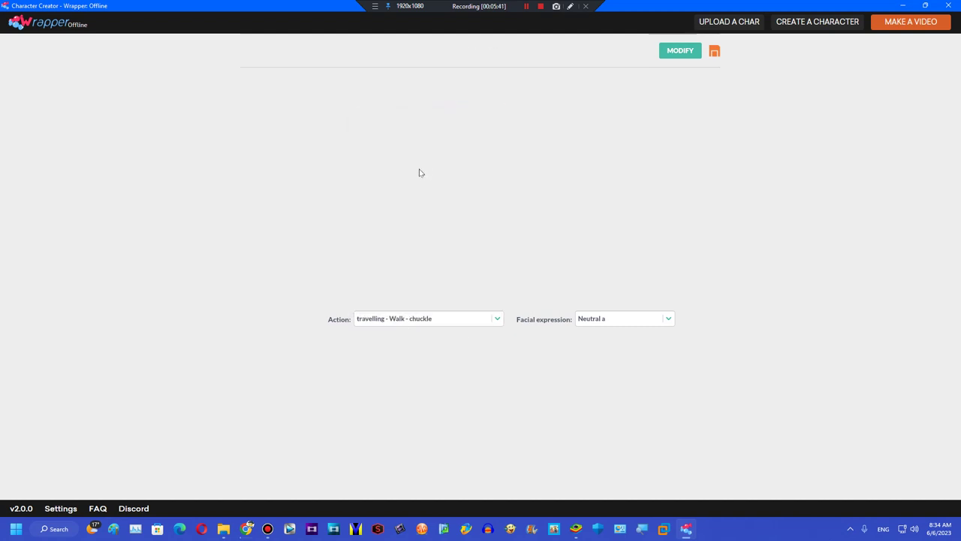
left_click(404, 317)
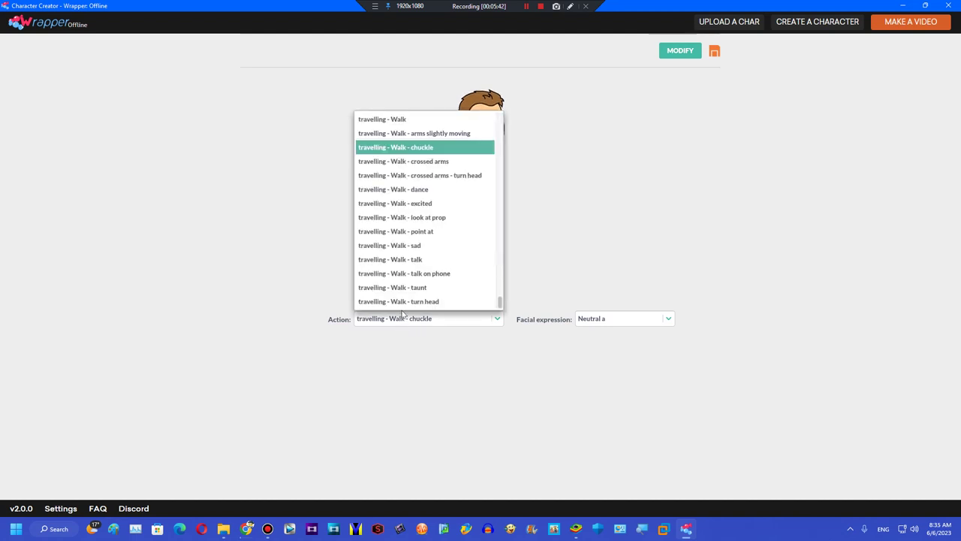
left_click(425, 203)
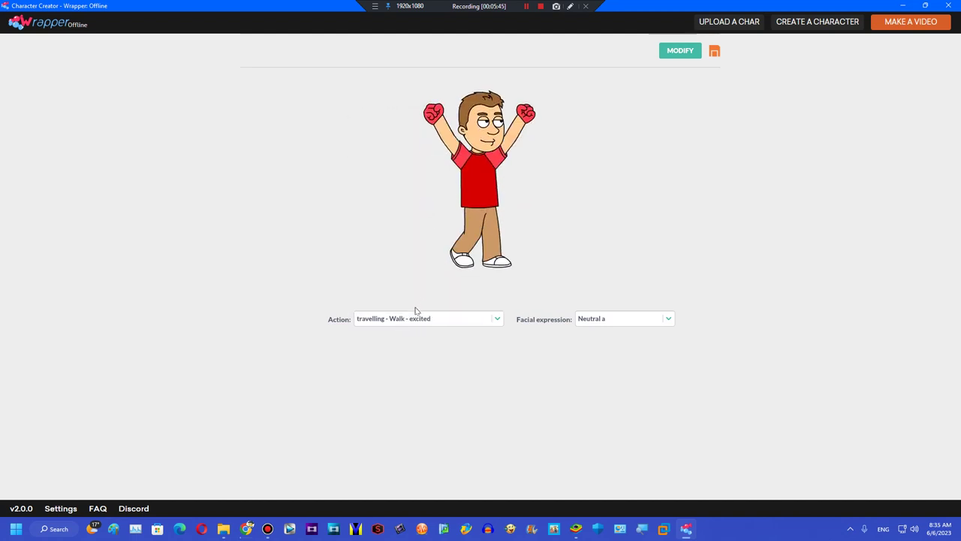
- Look through the travelling Run and Walk actions for the preview and return to modifying the character
left_click(416, 316)
scroll(421, 150, "up", 3)
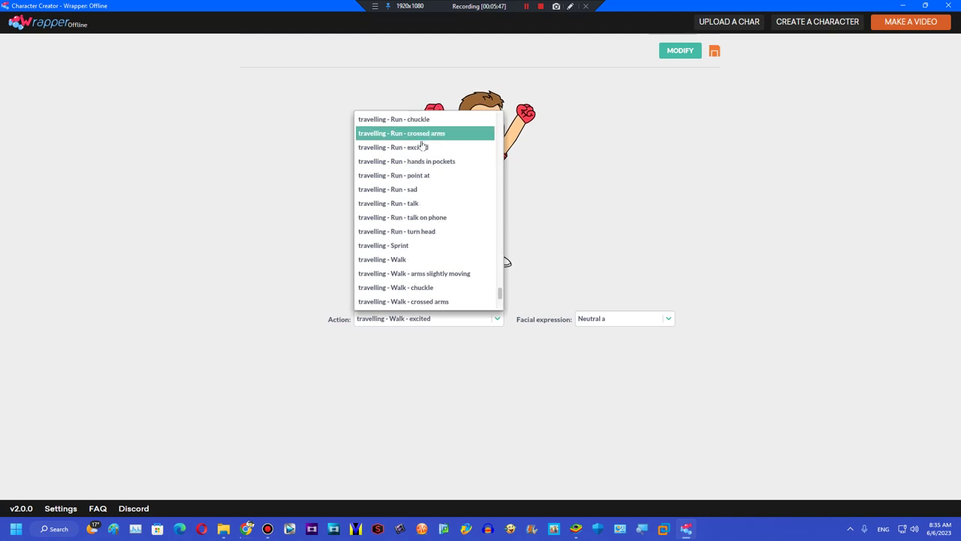
scroll(421, 159, "up", 2)
scroll(415, 195, "down", 4)
scroll(418, 204, "down", 3)
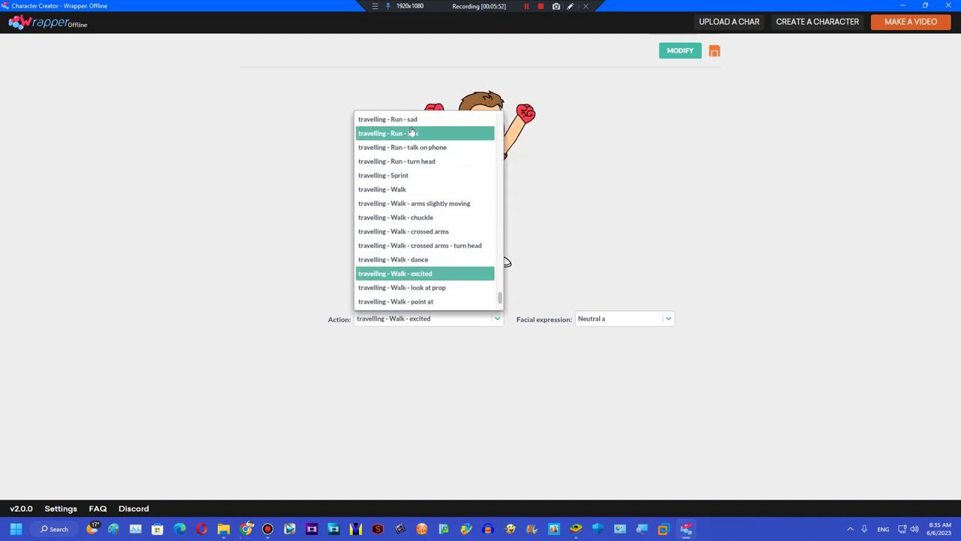
left_click(413, 119)
left_click(679, 50)
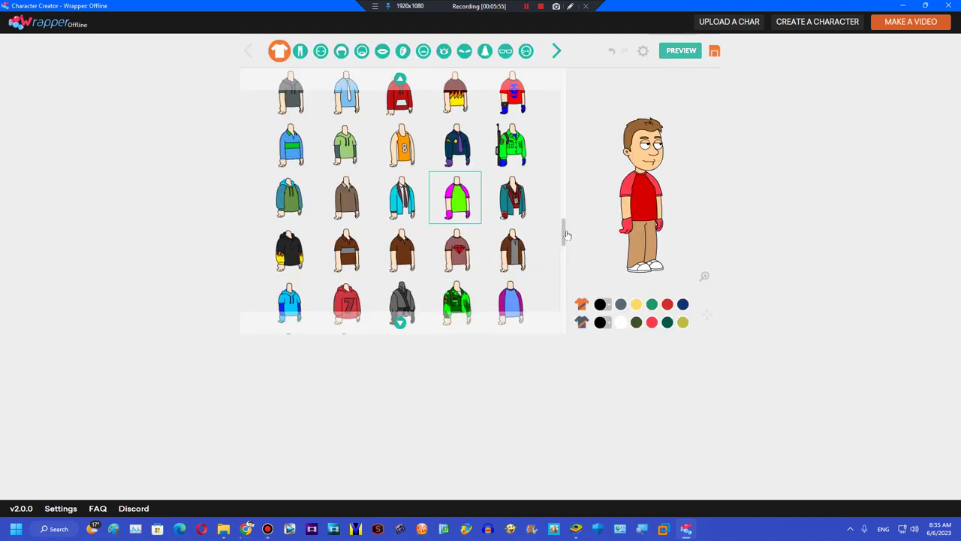
- Dress the character in the red short-sleeved hoodie with the yellow band and preview it with the action travelling - Jog
scroll(565, 236, "down", 2)
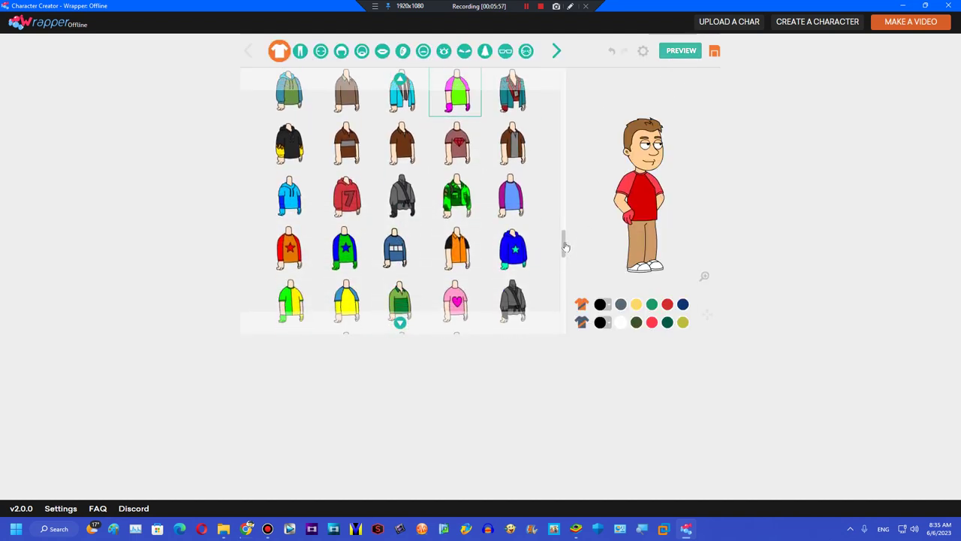
left_click_drag(566, 245, 562, 275)
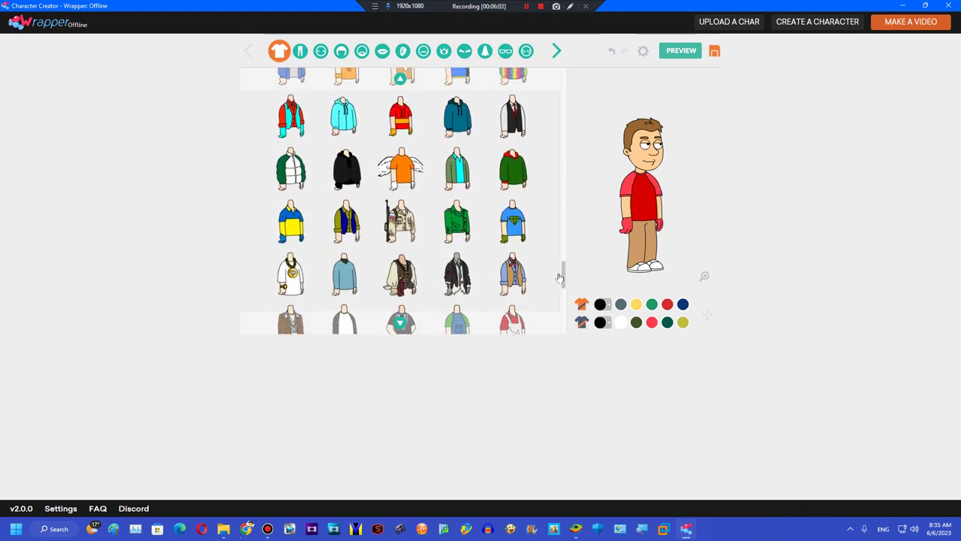
left_click(413, 130)
left_click(676, 53)
left_click(388, 318)
left_click(421, 230)
left_click(382, 318)
left_click(407, 260)
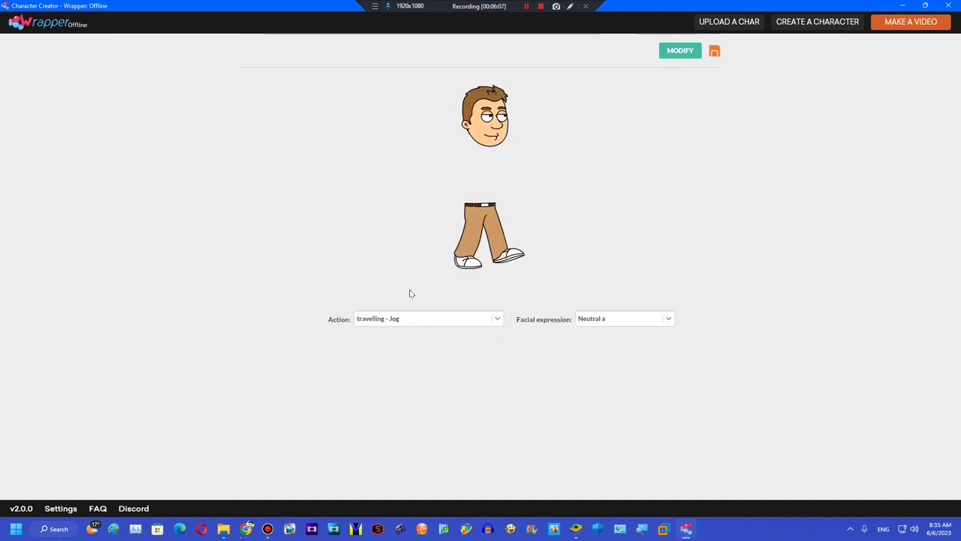
- Preview the banded hoodie with travelling - Run - sad, Walk - excited and Walk - dance, and return to modifying the character
left_click(405, 323)
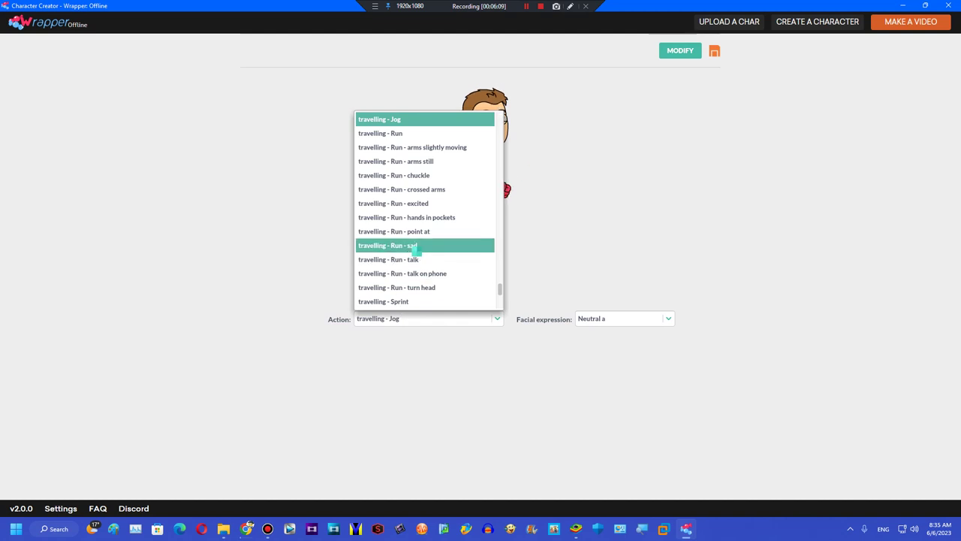
left_click(468, 245)
left_click(394, 325)
scroll(398, 248, "up", 1)
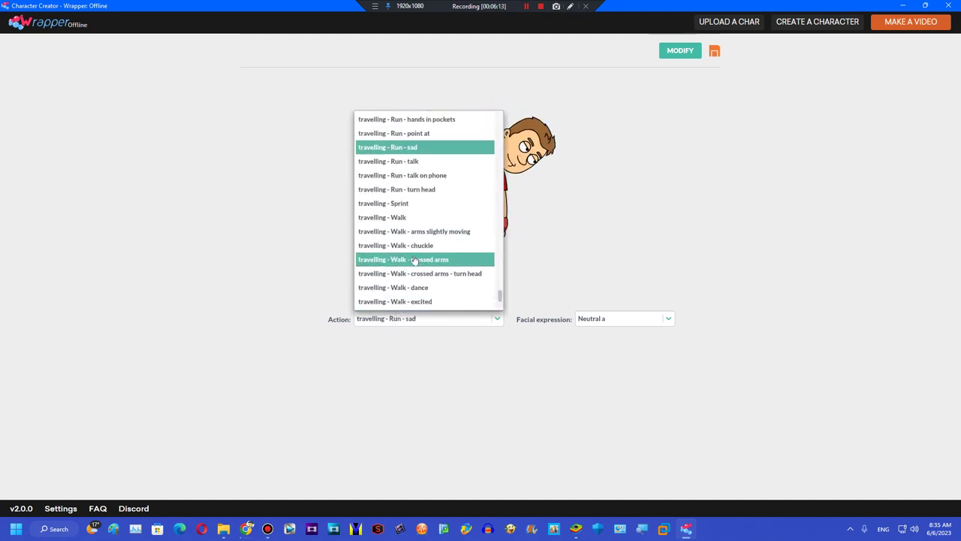
left_click(413, 301)
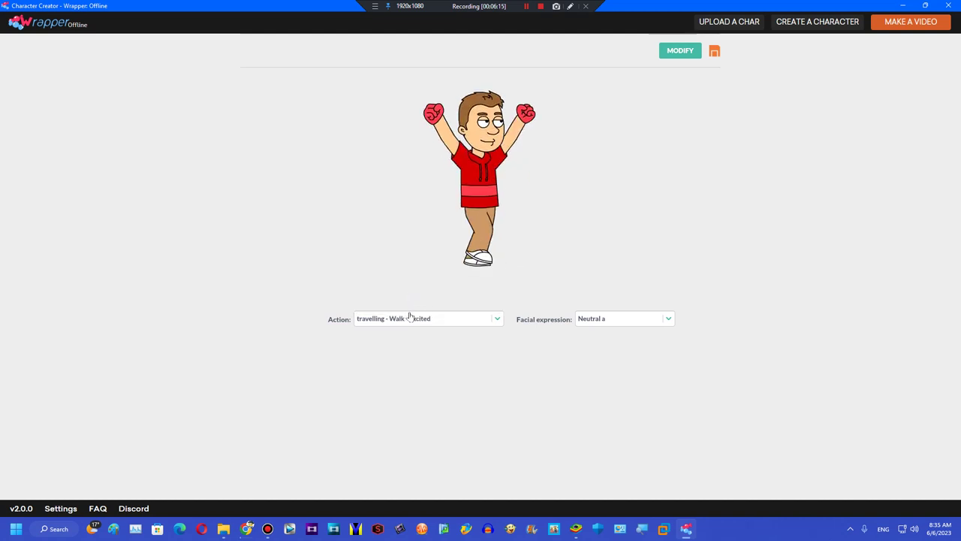
key("Down")
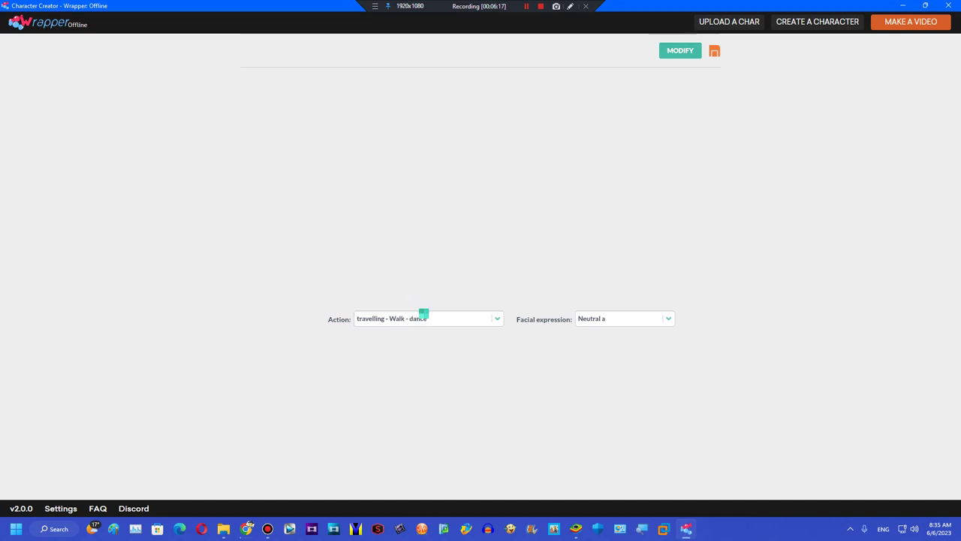
left_click(672, 48)
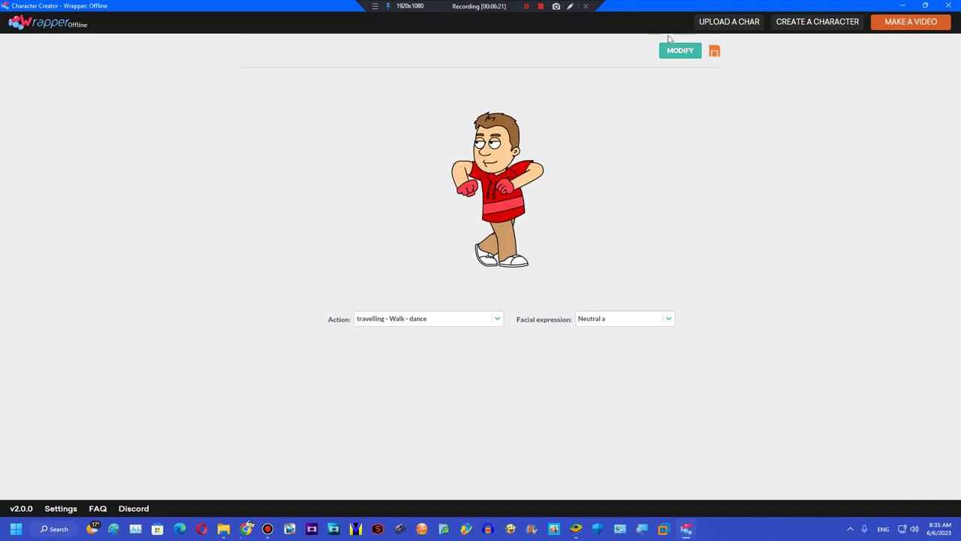
- Try the plain blue rounded body, and dress the character in the grey short-sleeved shirt with purple undersleeves instead
scroll(396, 332, "down", 2)
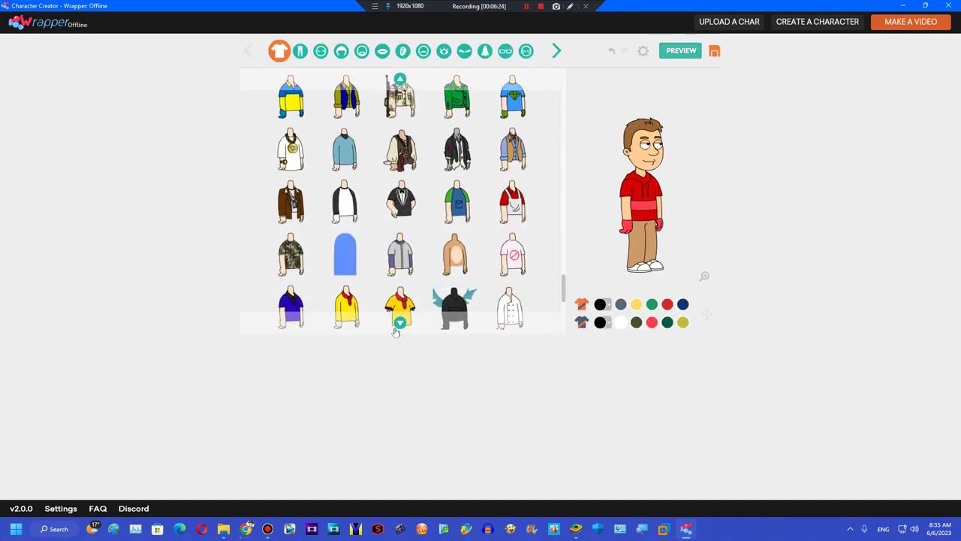
left_click(667, 305)
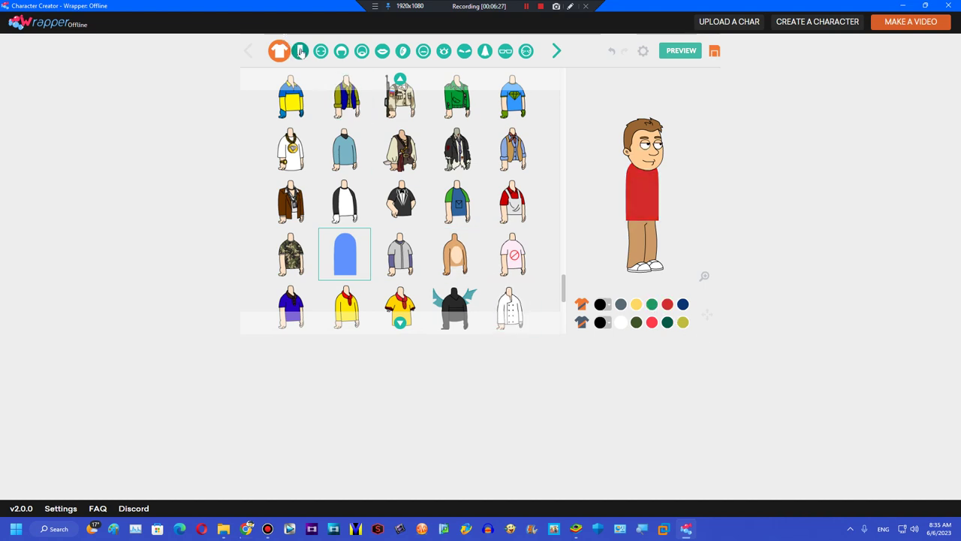
left_click(398, 278)
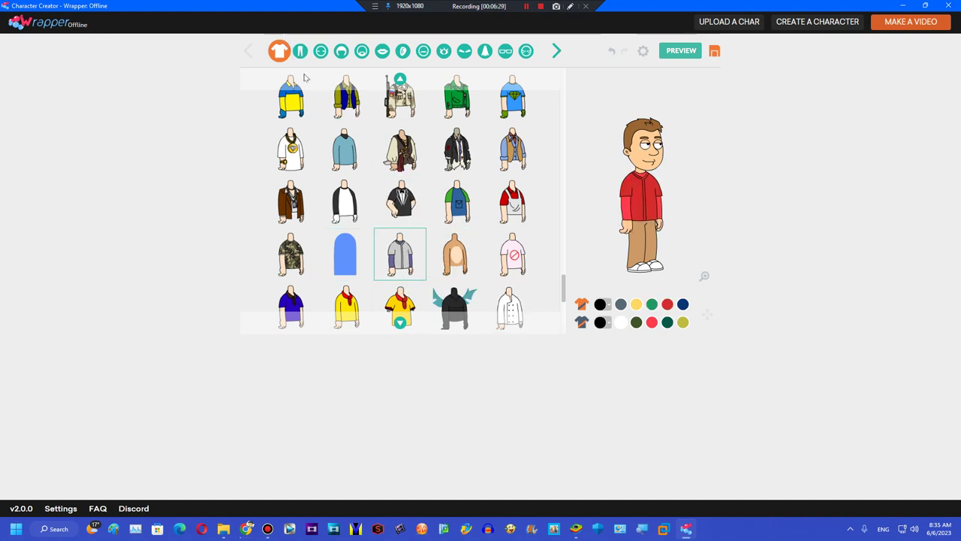
- Browse the lower-body clothing and try the yellow legs with bunny slippers on the character
left_click(298, 50)
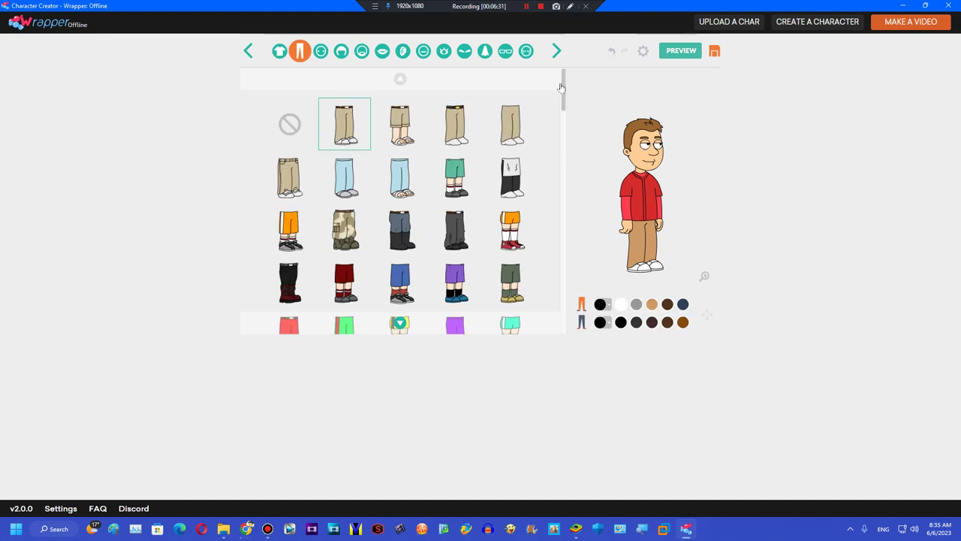
left_click_drag(564, 91, 529, 259)
scroll(529, 259, "down", 3)
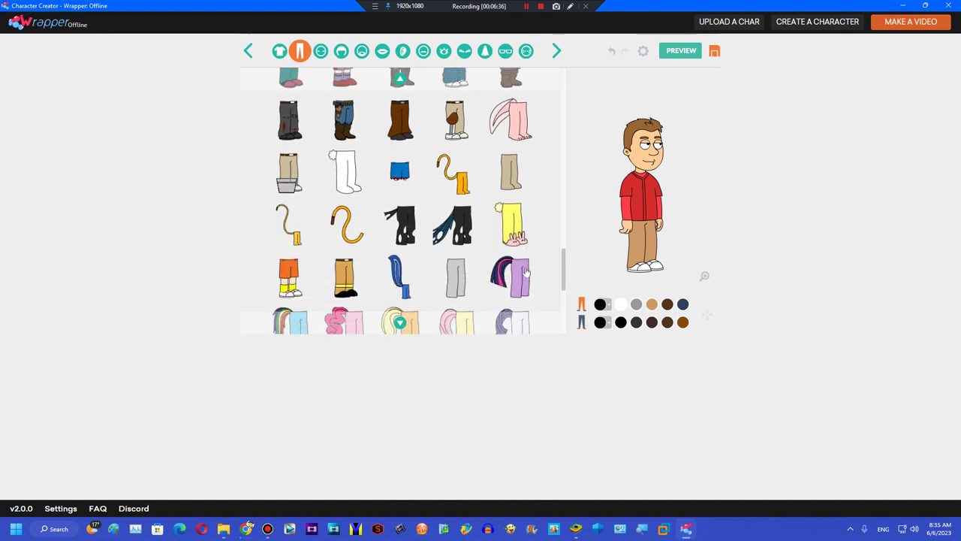
left_click(512, 218)
left_click_drag(564, 279, 557, 333)
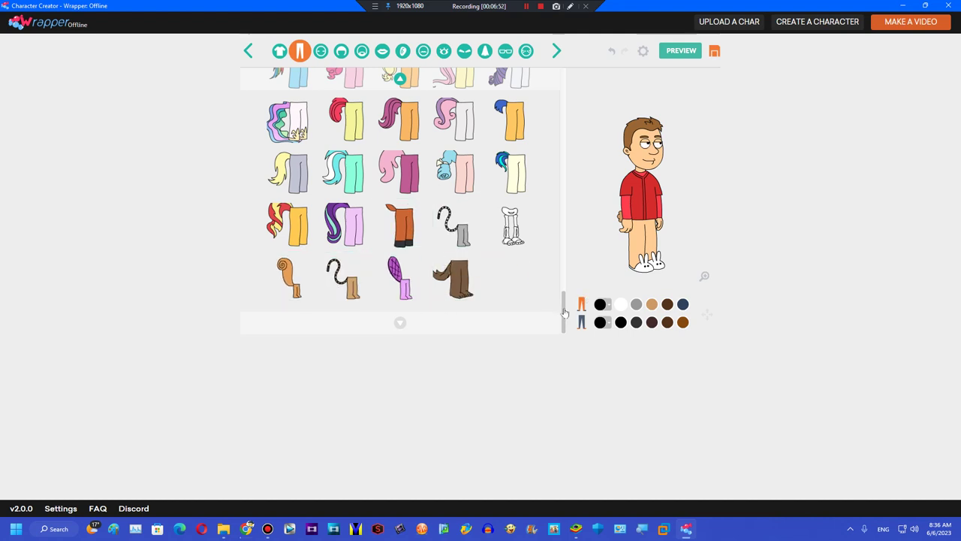
scroll(565, 312, "up", 10)
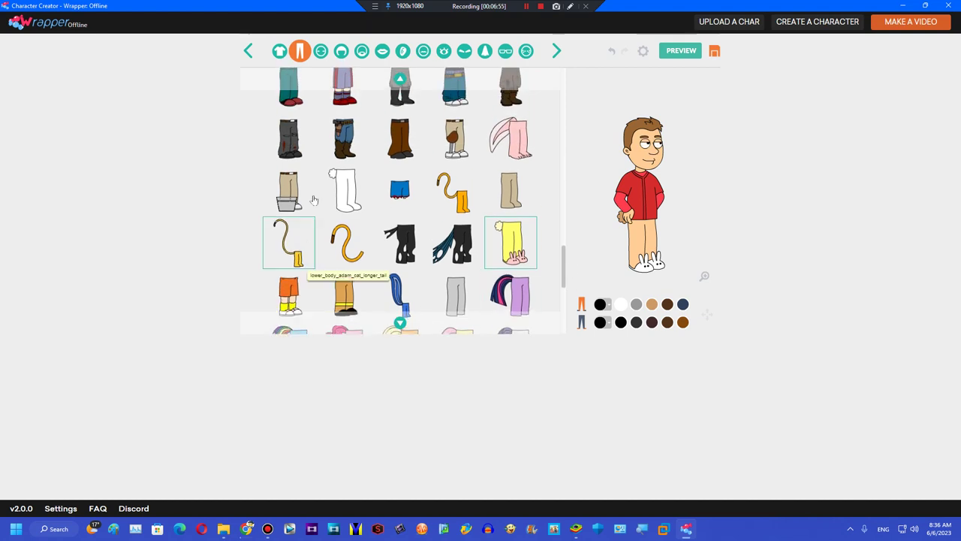
scroll(509, 207, "up", 3)
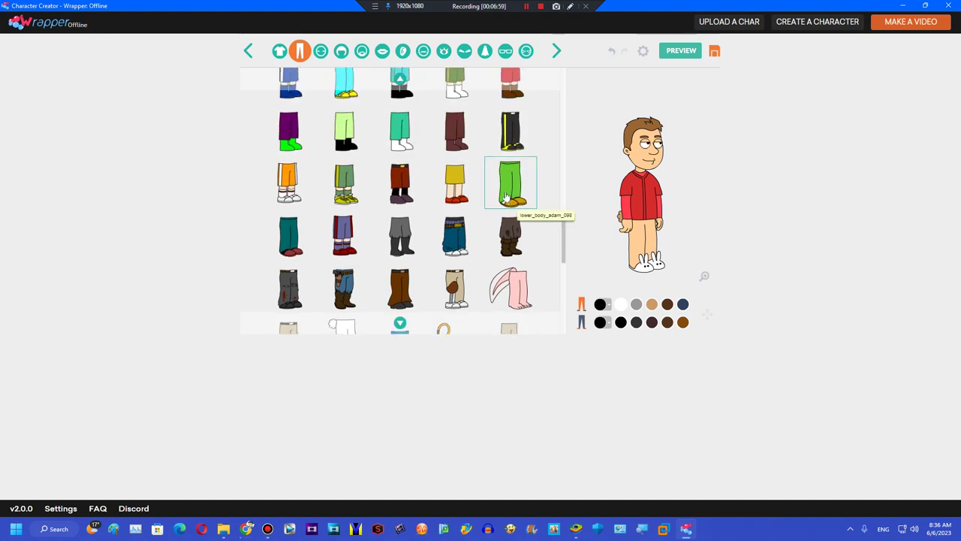
- Try the green trousers and the yellow skirt, and dress the character in the orange shorts with white stripes
left_click(506, 196)
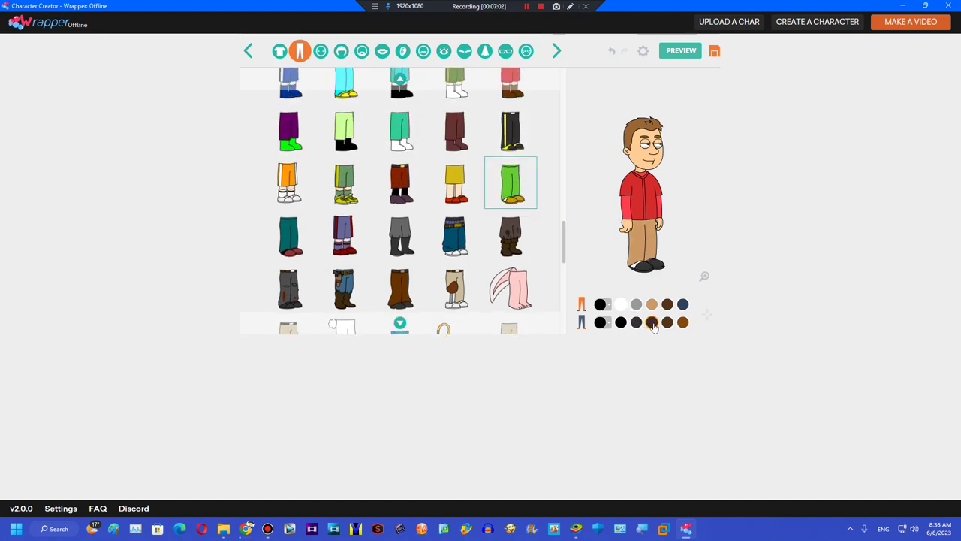
left_click(456, 184)
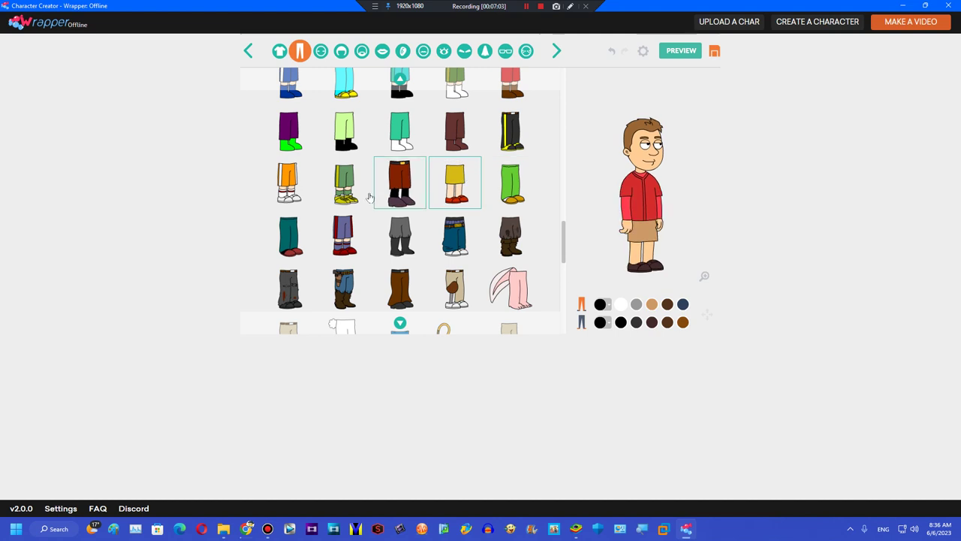
left_click(313, 195)
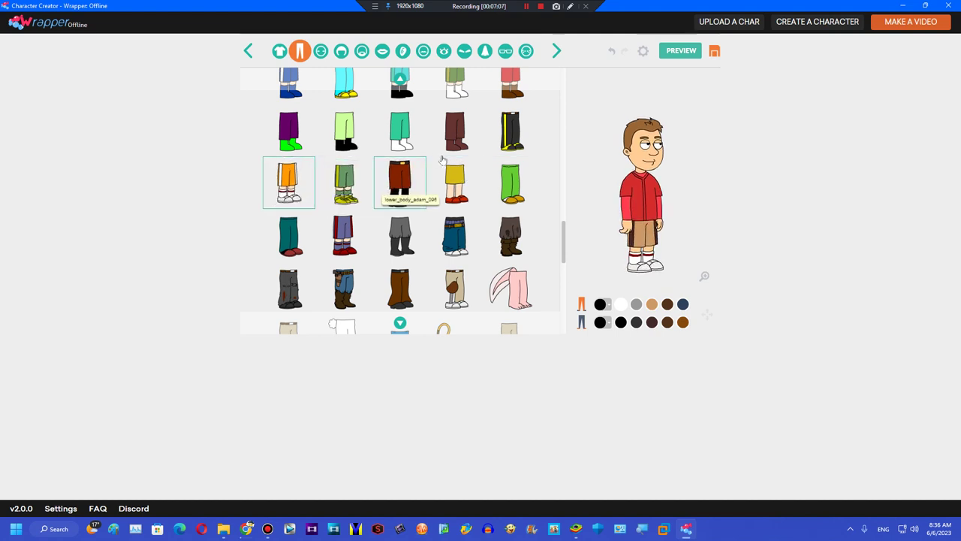
left_click(509, 139)
left_click(280, 201)
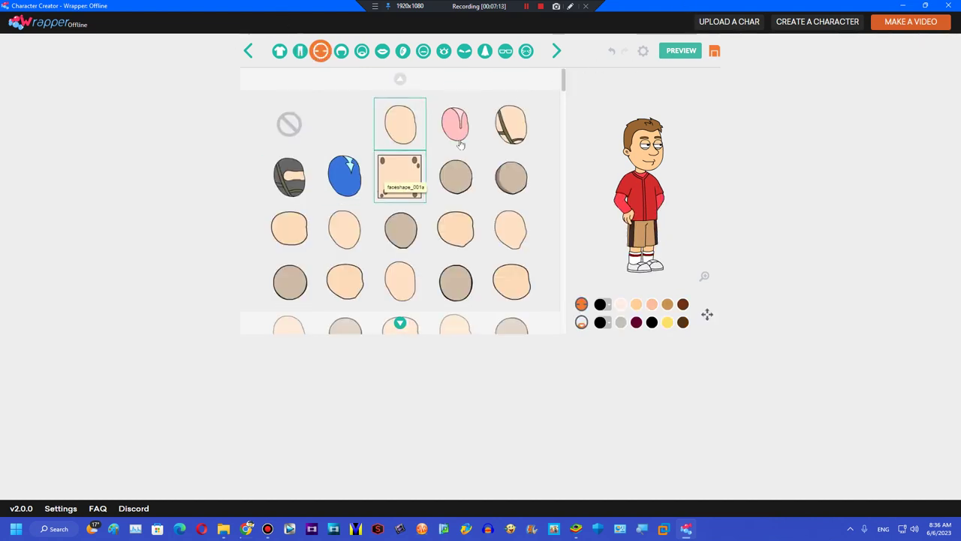
- Try the black-haired Dora face shape on the character and scale it down to fit the body
left_click_drag(566, 88, 525, 232)
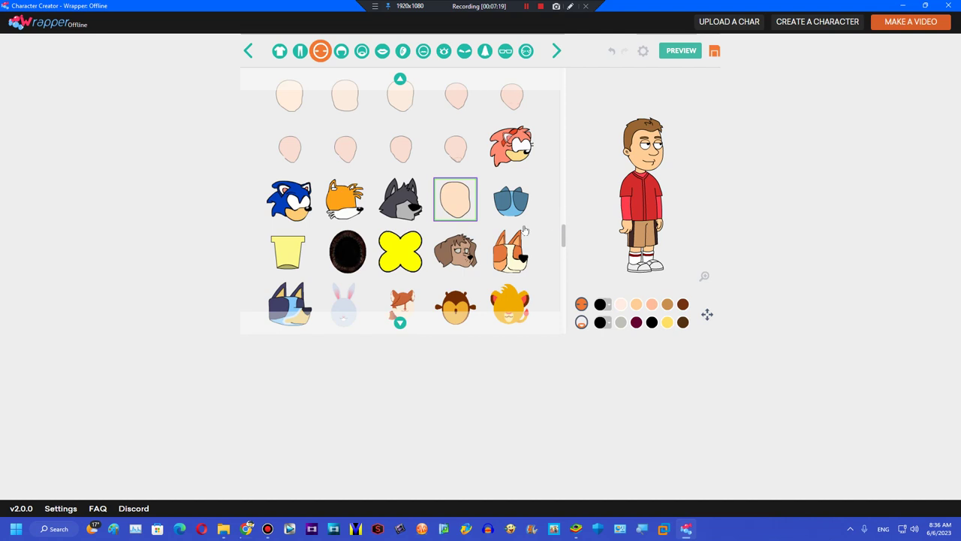
scroll(562, 224, "up", 3)
left_click(527, 255)
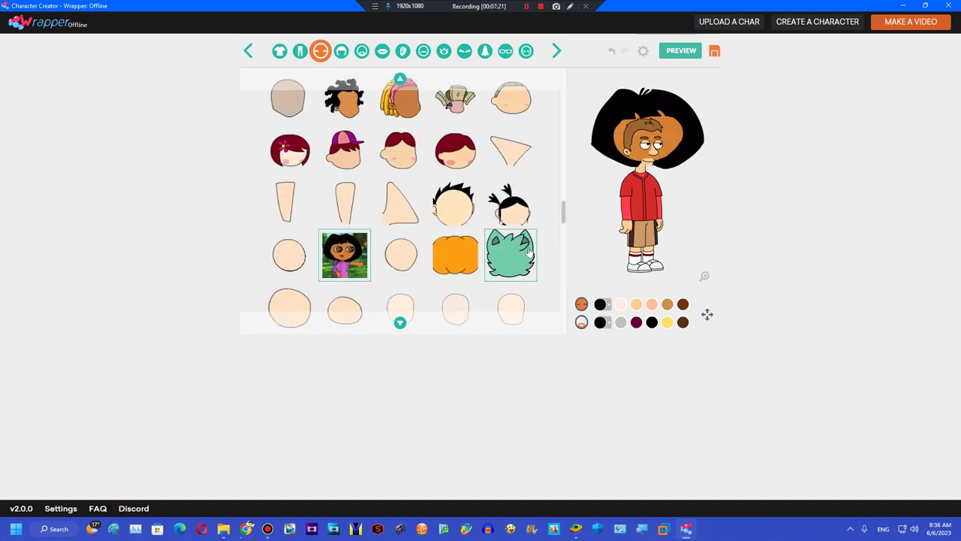
left_click_drag(564, 208, 556, 265)
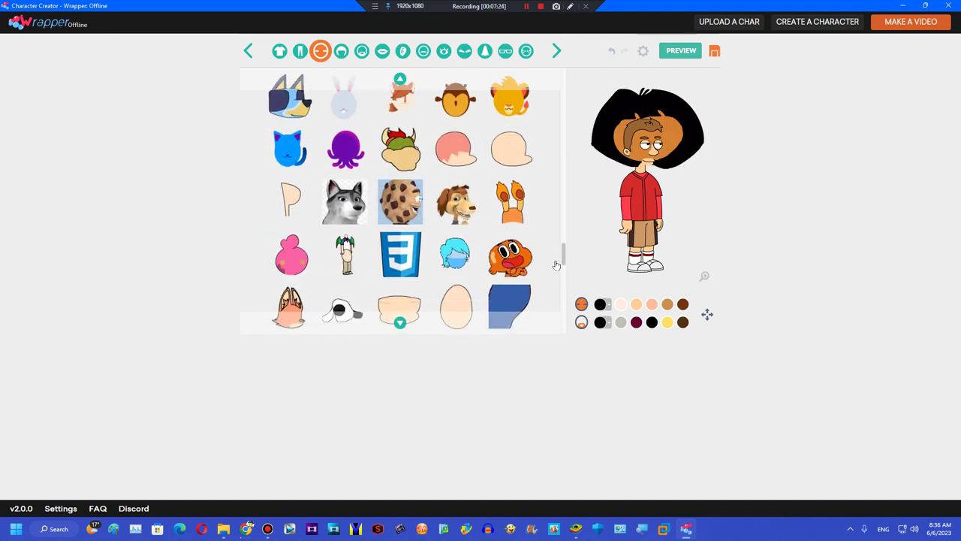
left_click(706, 317)
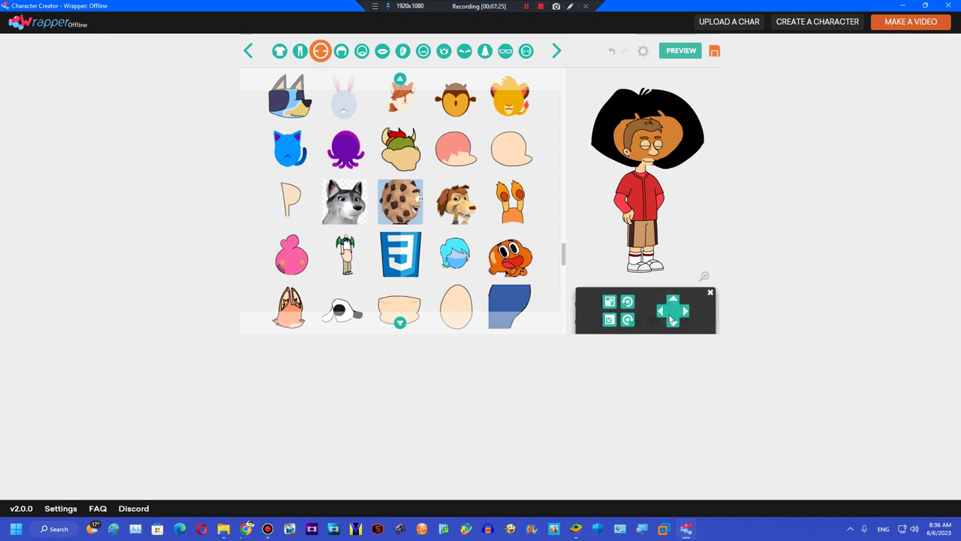
left_click(609, 320)
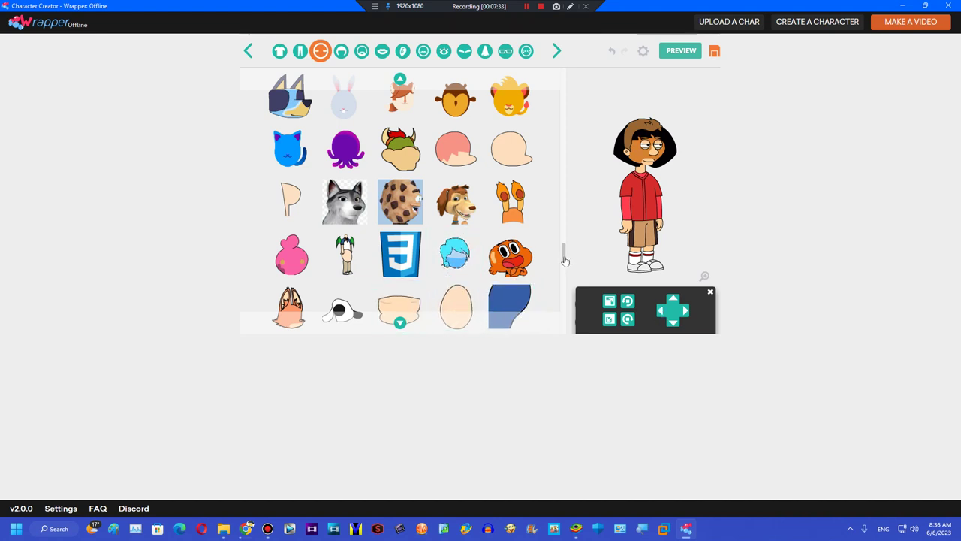
- Apply the orange cartoon fish face shape to the character
scroll(564, 262, "down", 1)
left_click(521, 217)
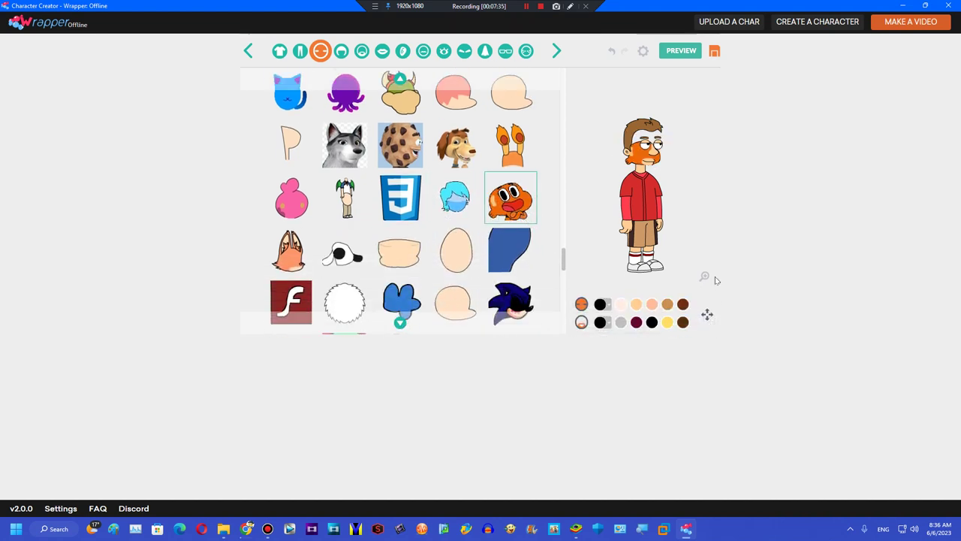
- Enlarge the orange cartoon fish face shape so it covers more of the character's head
left_click(709, 318)
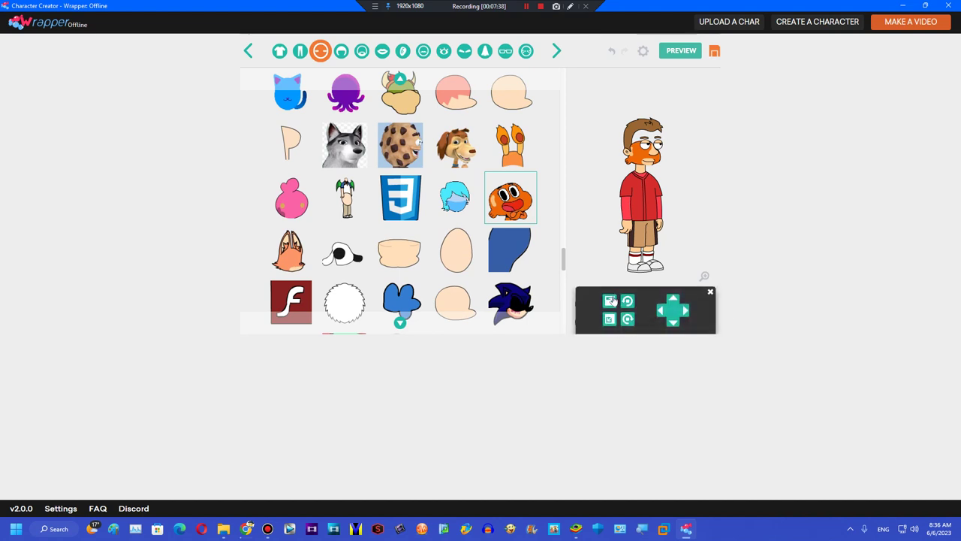
left_click(611, 300)
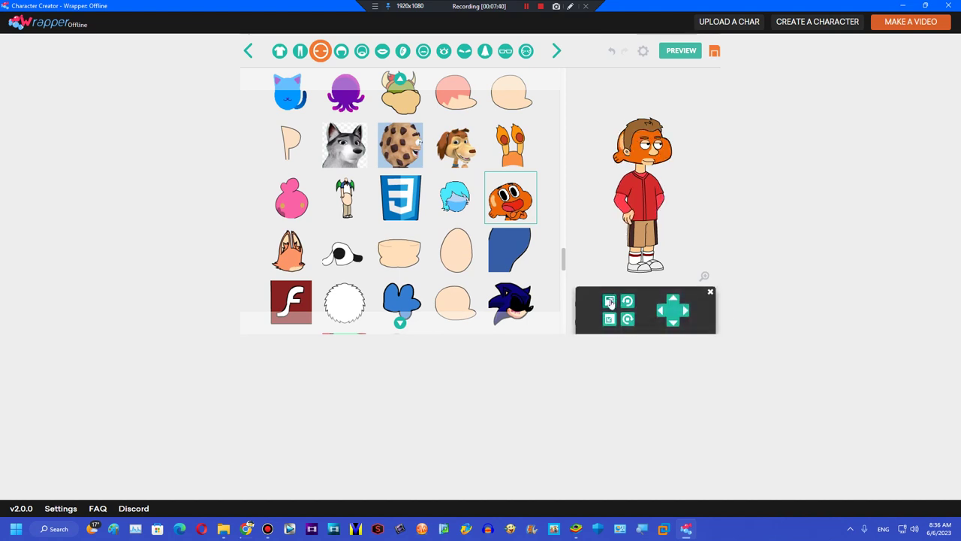
left_click(711, 295)
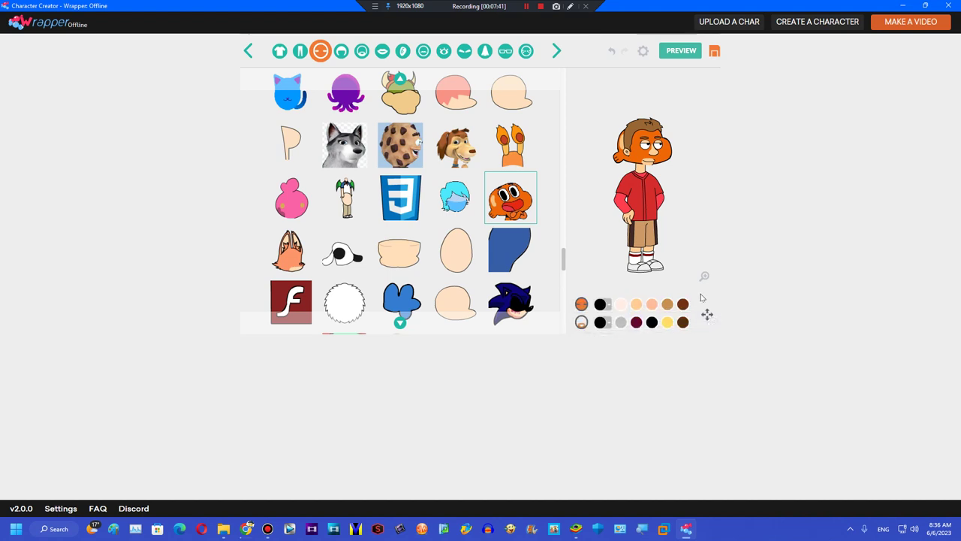
- Try the hand, the black-and-white mouse-eared head and the blue hedgehog face shapes on the character
left_click(563, 304)
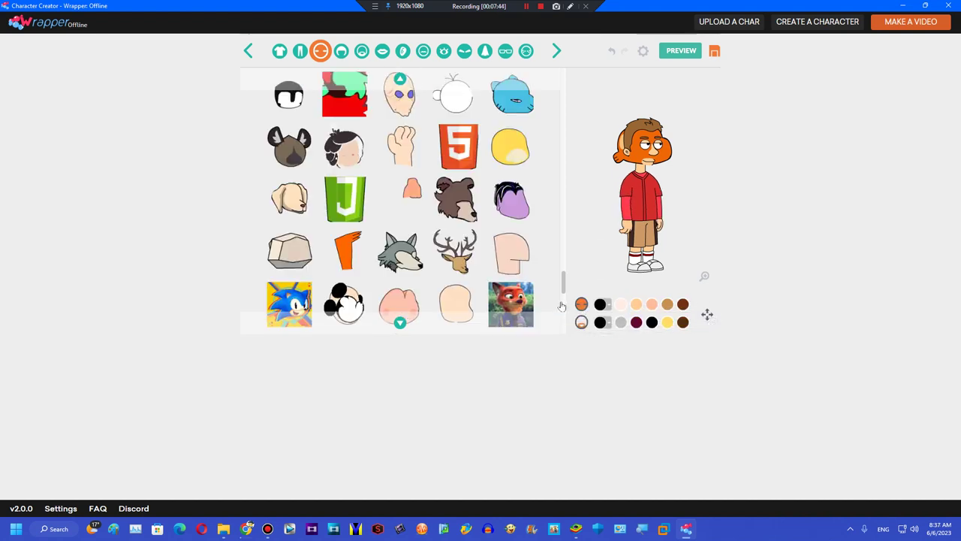
left_click(381, 156)
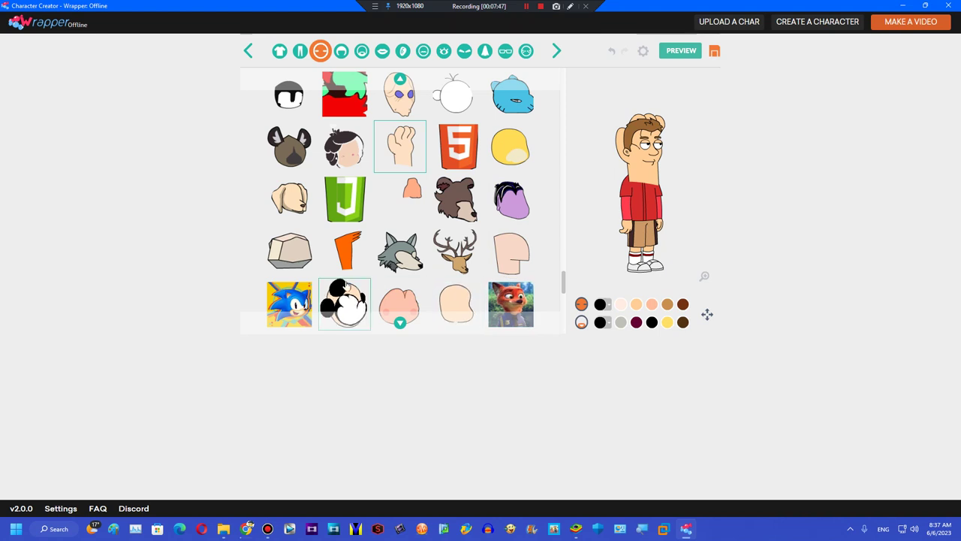
left_click(340, 287)
left_click(565, 312)
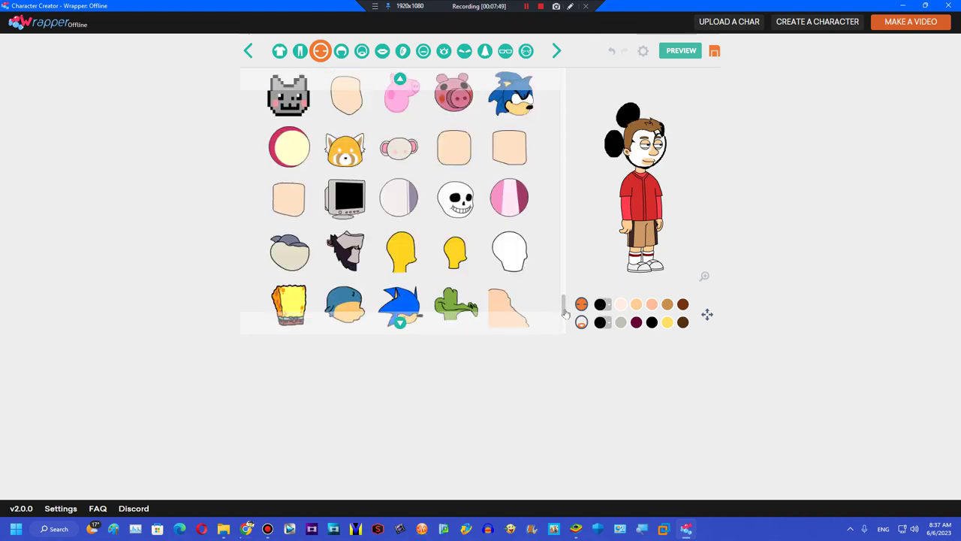
left_click(502, 96)
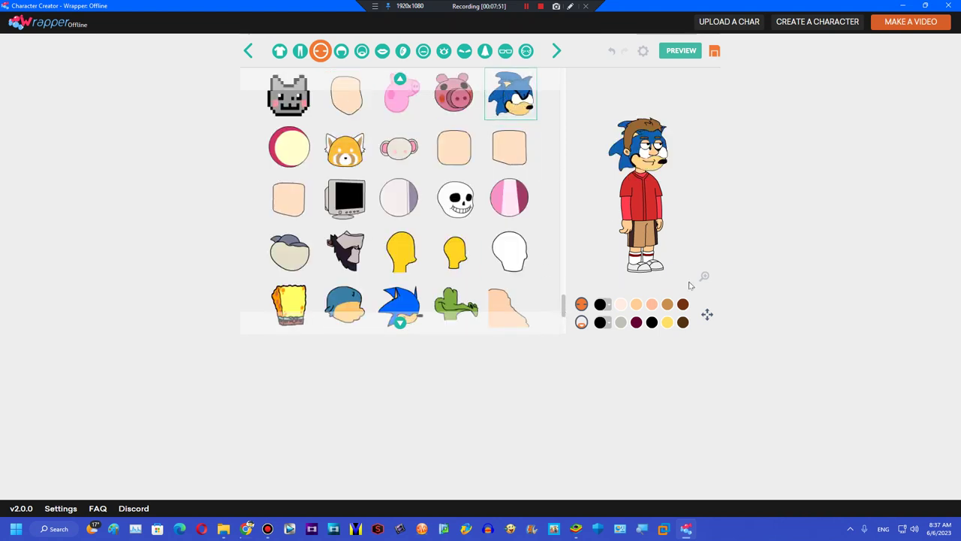
- Try the troll grin and brown bear face shapes, and give the character the oval face with a yellow patch
left_click_drag(568, 314, 567, 328)
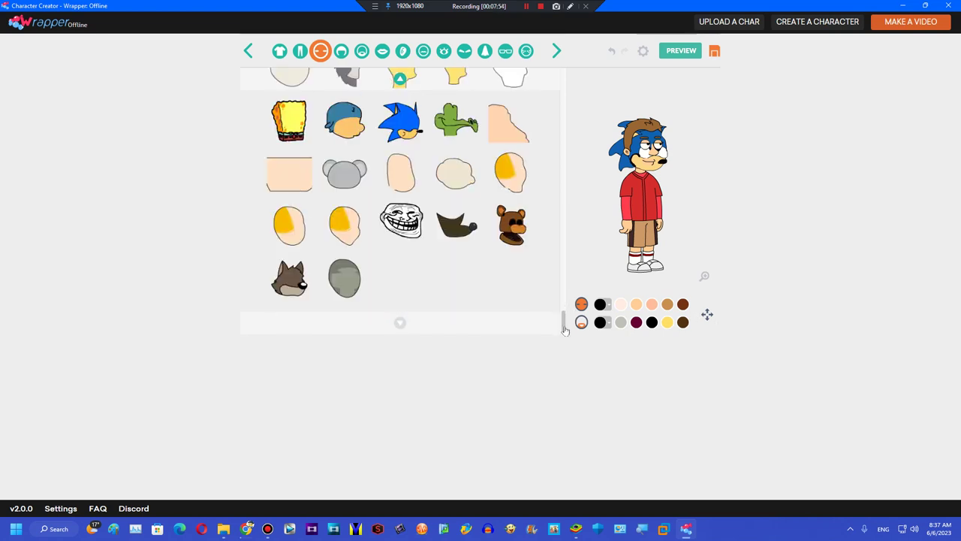
left_click(412, 245)
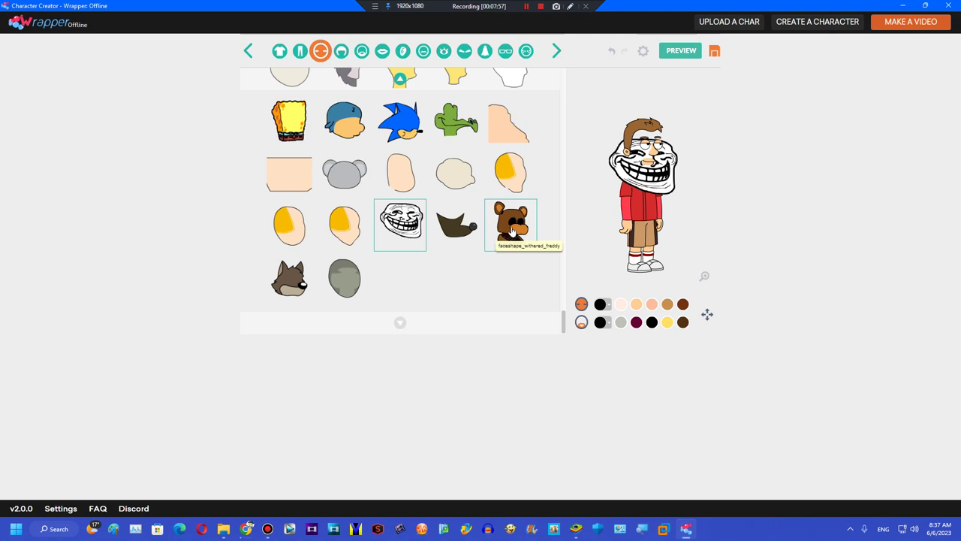
left_click(513, 230)
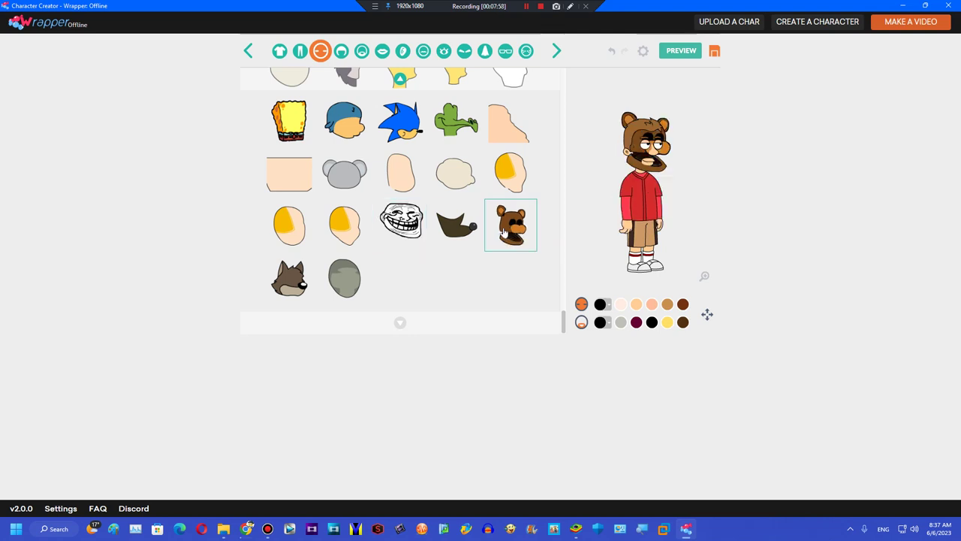
left_click(308, 238)
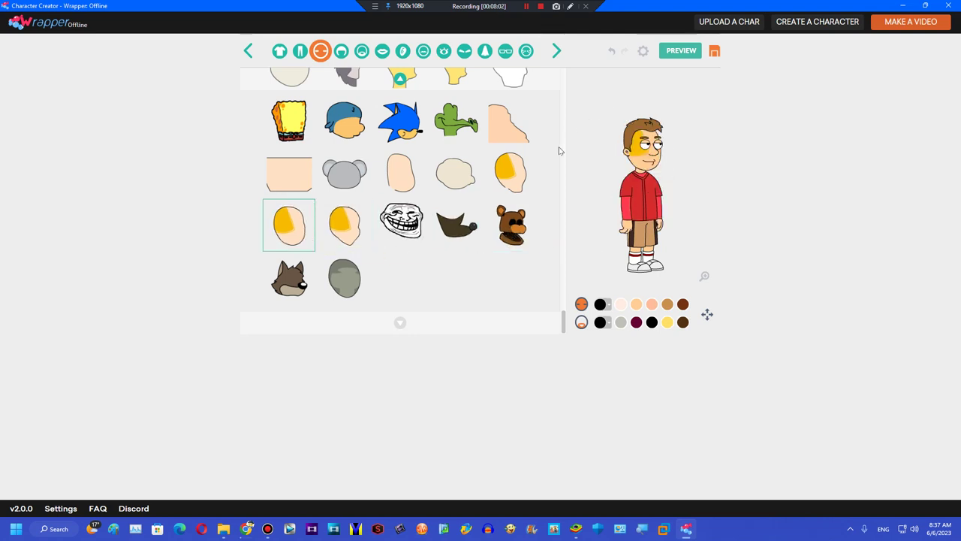
- Try the wavy two-tone, spiky brown and green leafy hairstyles, and give the character the red hair with a bun
left_click(339, 52)
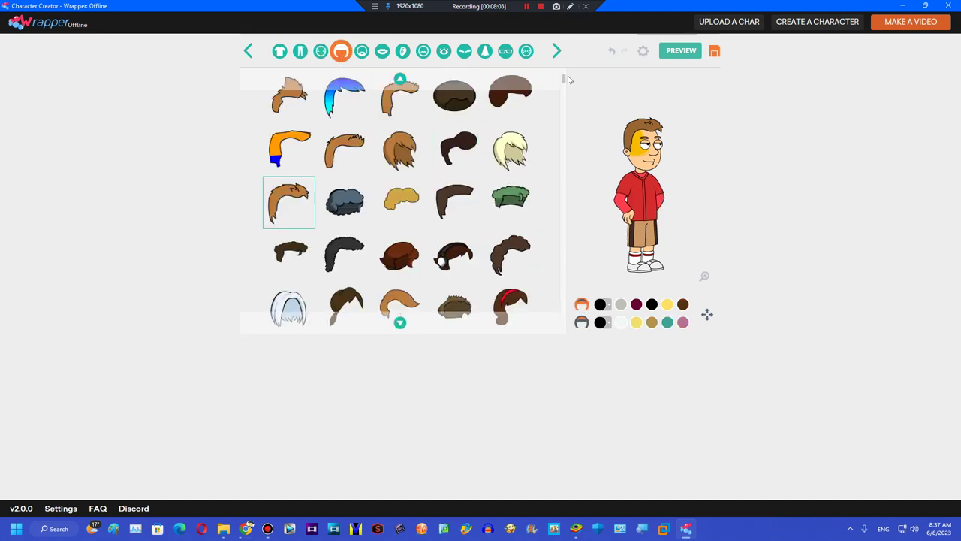
left_click_drag(565, 80, 545, 331)
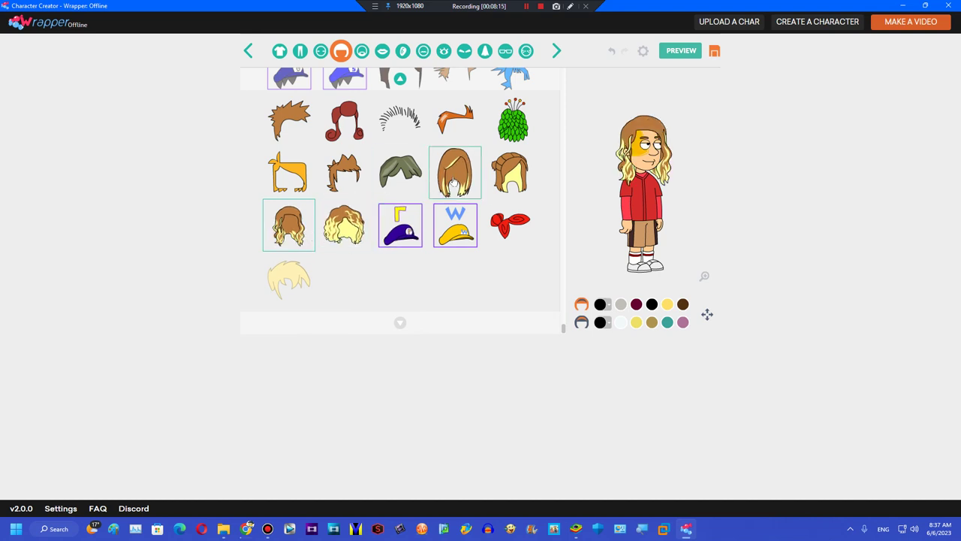
left_click(288, 120)
left_click(527, 124)
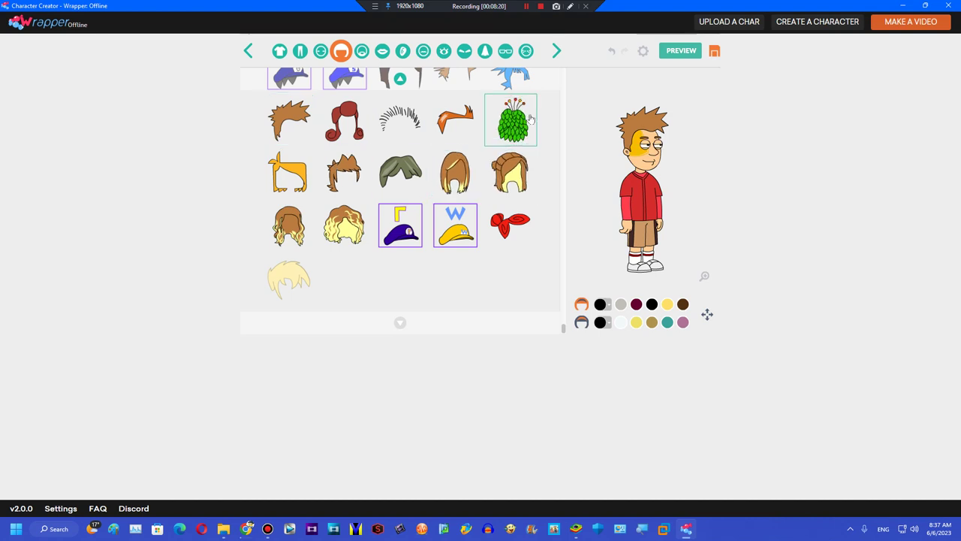
left_click(508, 222)
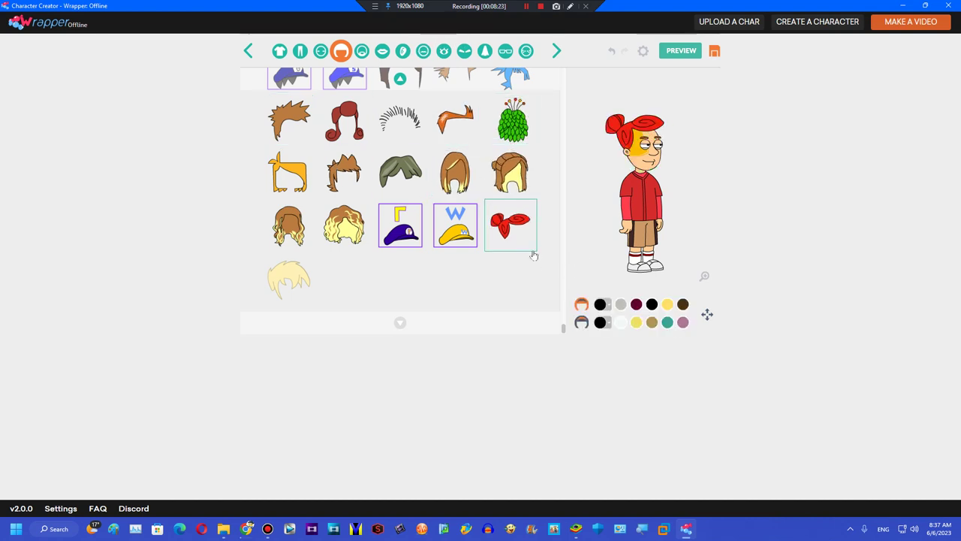
- Add the full beard with jagged points to the character and choose the red open mouth
left_click(365, 54)
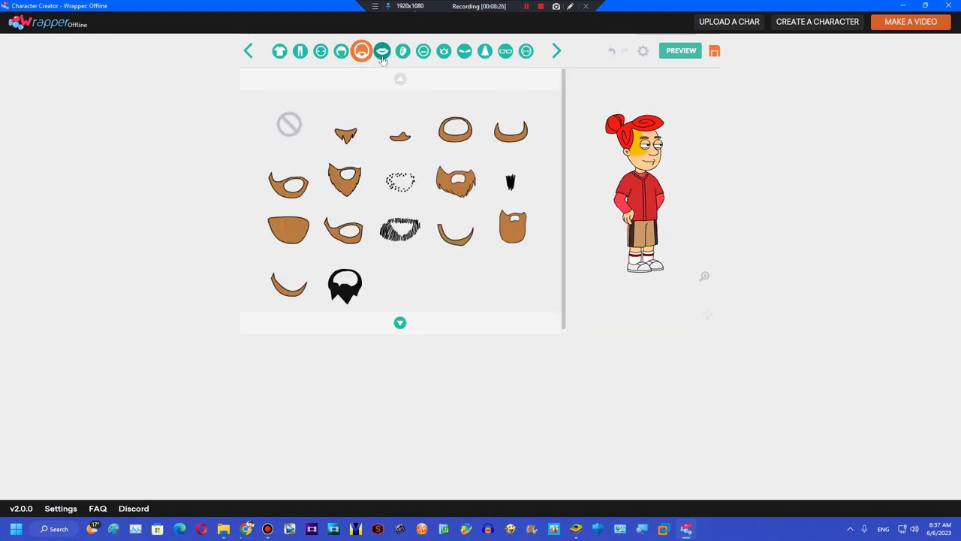
left_click(342, 290)
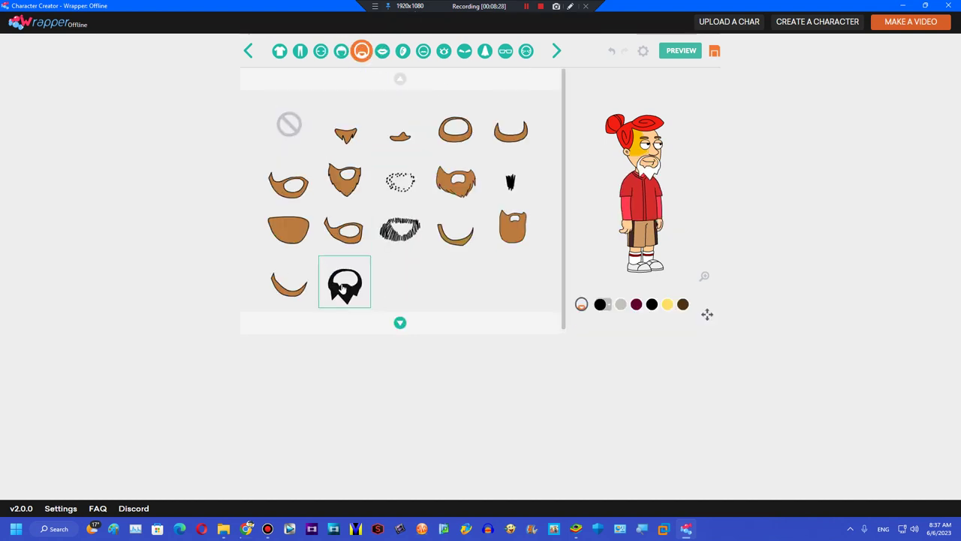
left_click(383, 52)
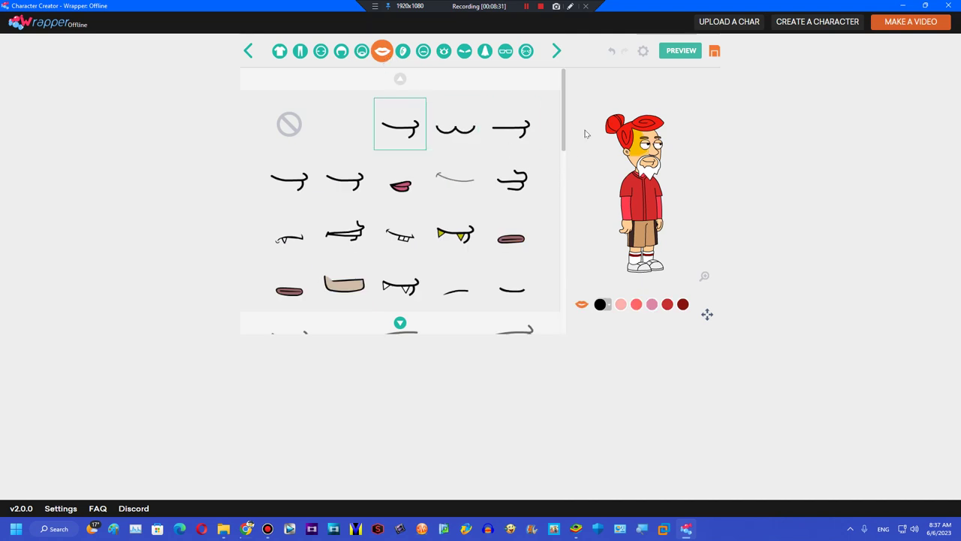
left_click_drag(564, 139, 525, 324)
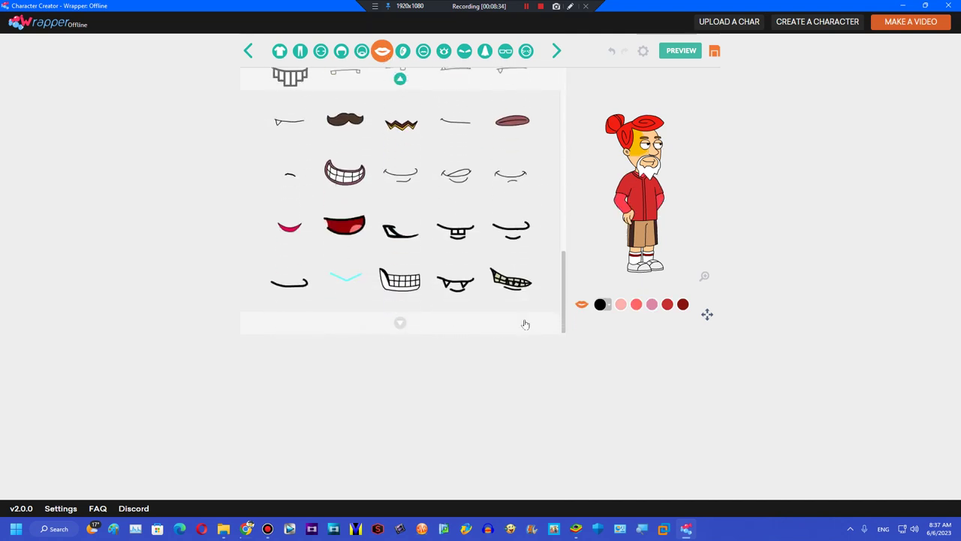
left_click(358, 237)
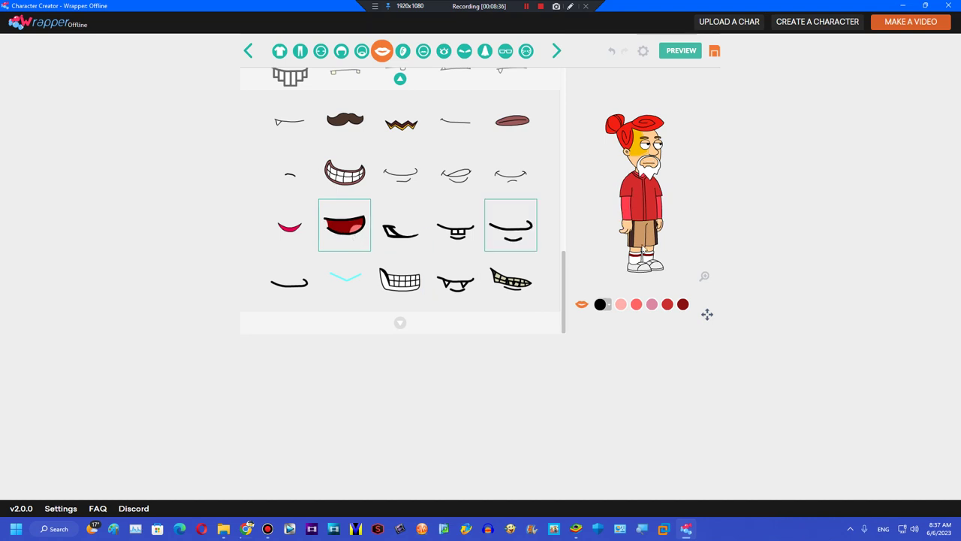
- Try the long pointed ear and the ragged-lobed ear, and give the character the plain round ear_rickandmorty ear
left_click(403, 52)
left_click_drag(564, 184, 568, 304)
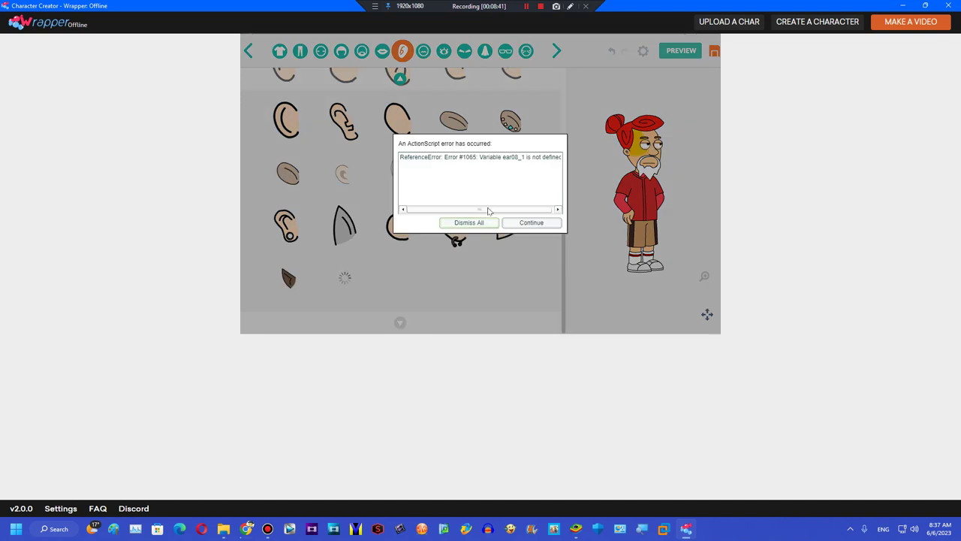
left_click(509, 226)
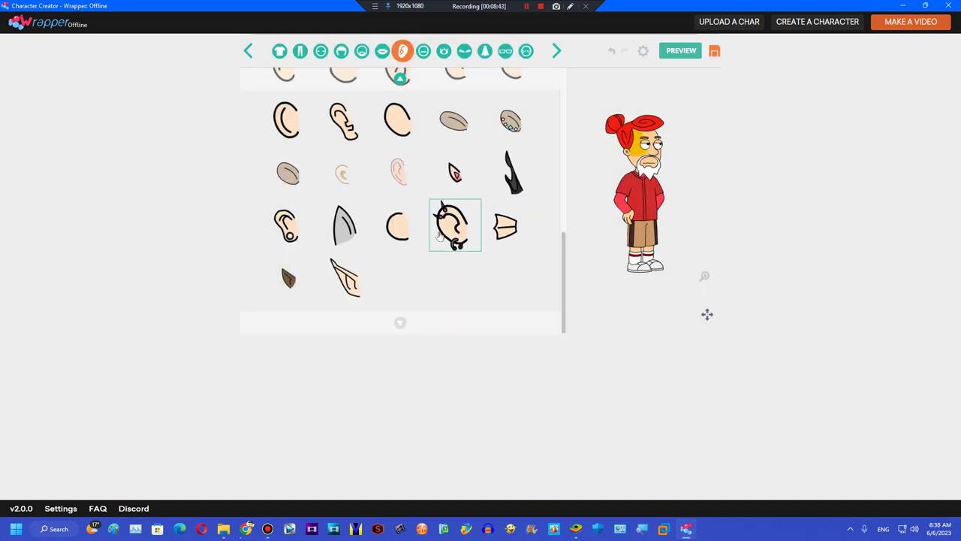
left_click(364, 277)
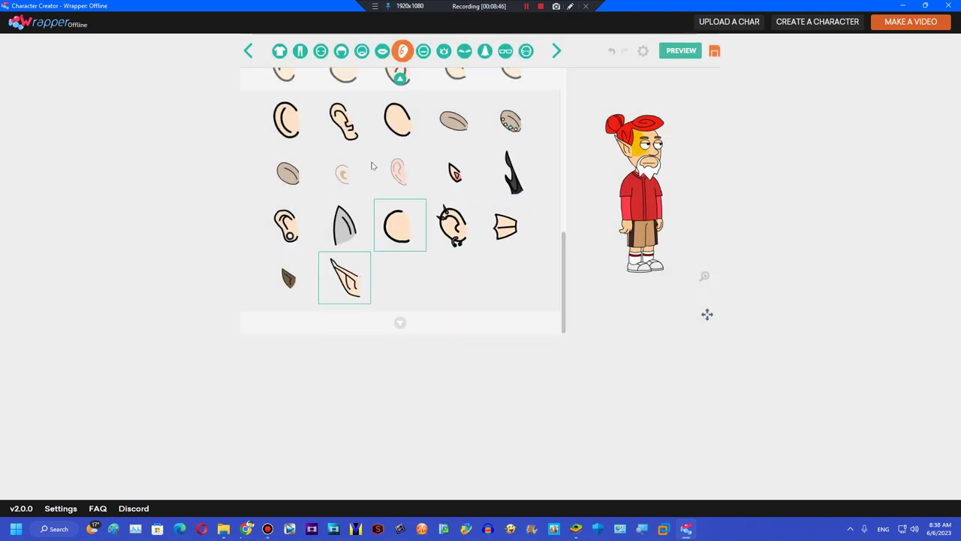
left_click(366, 136)
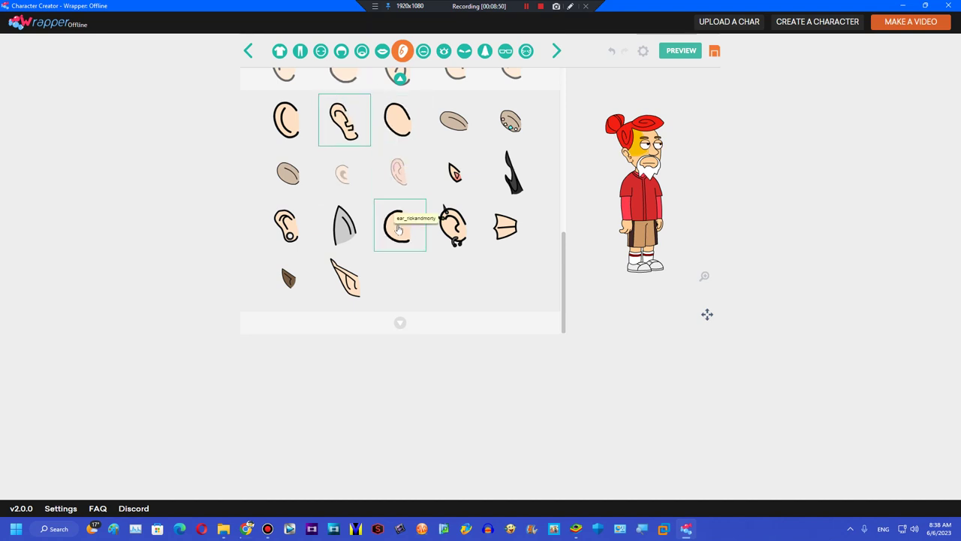
left_click(417, 236)
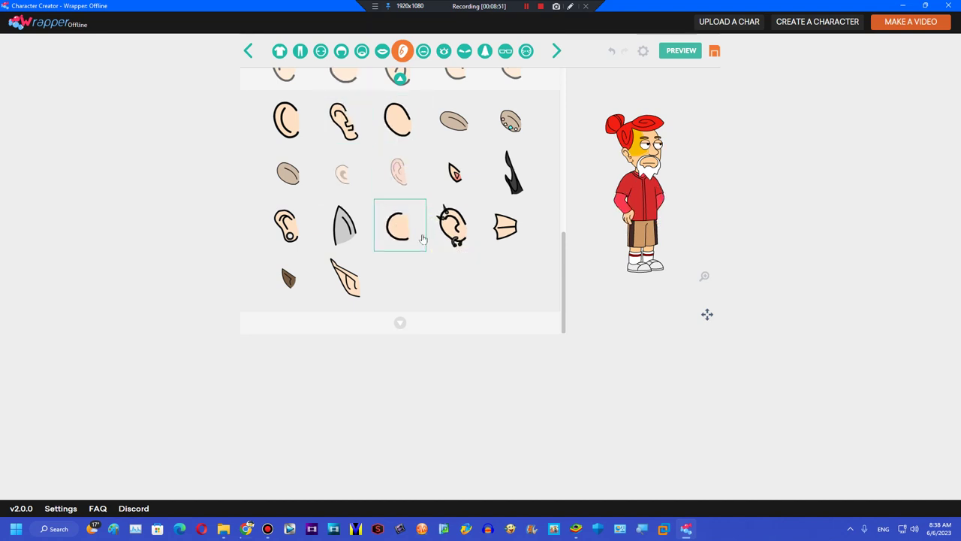
- Add the thick, straight black moustache to the character
left_click(444, 52)
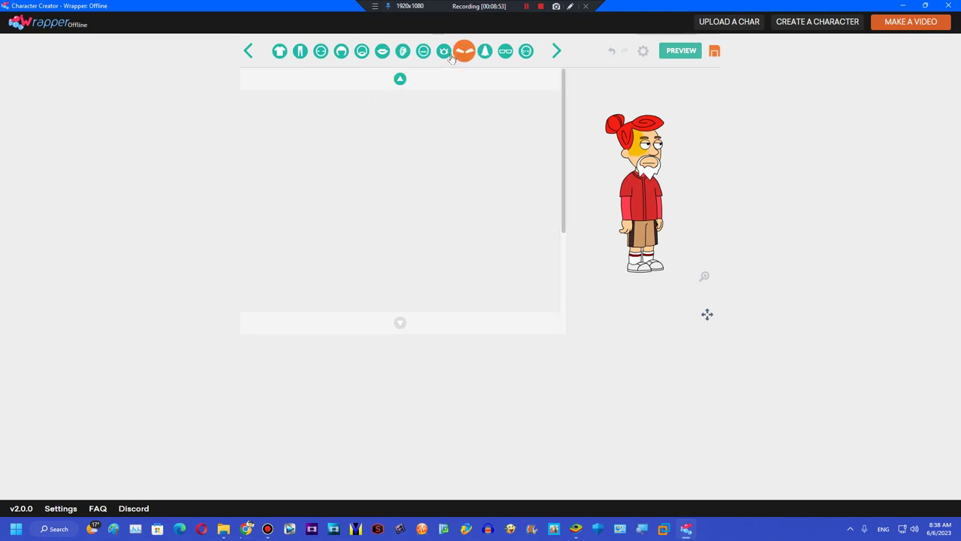
left_click(425, 54)
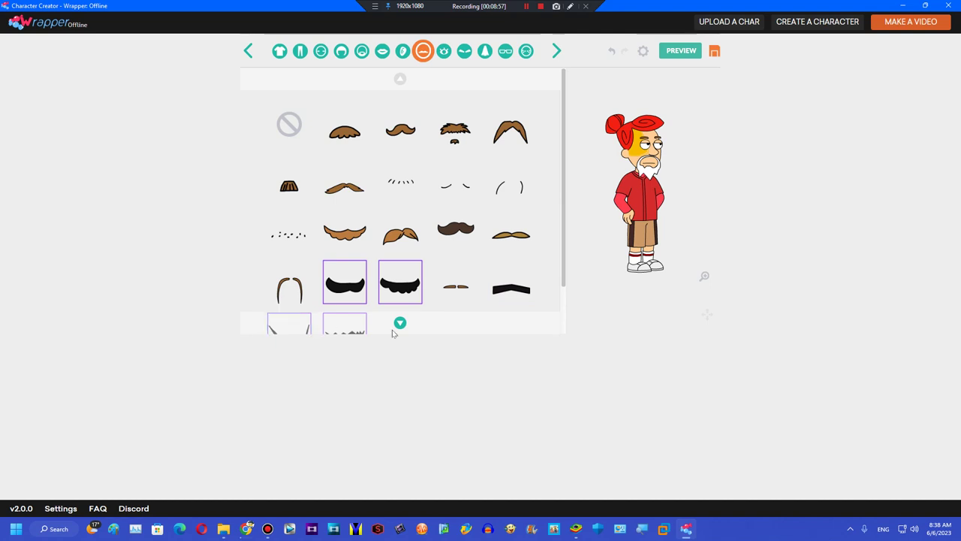
scroll(368, 300, "down", 1)
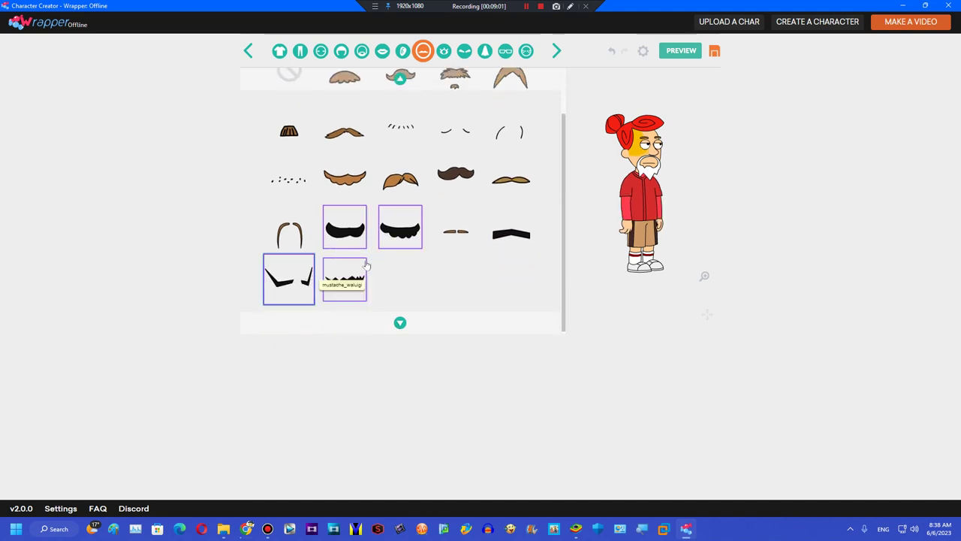
left_click(502, 228)
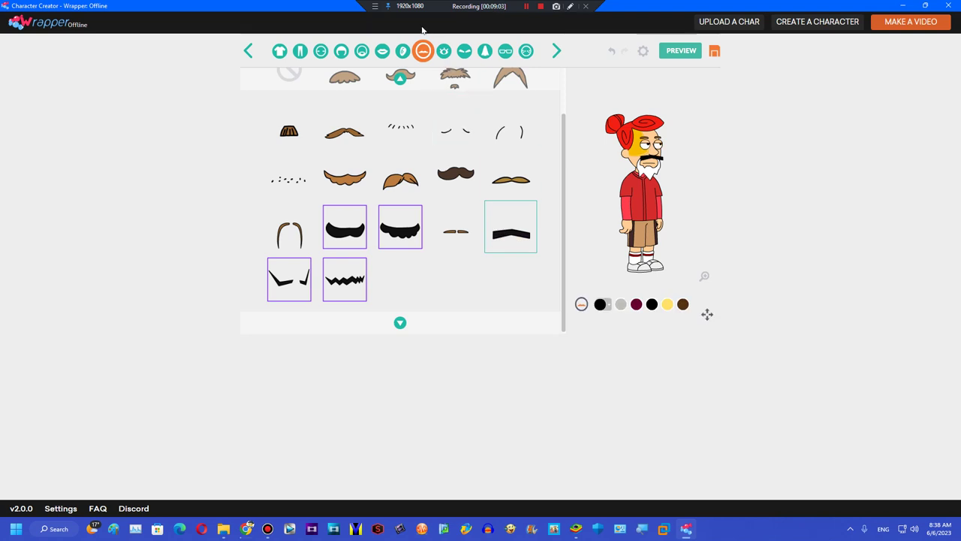
- Give the character the yellow eyes without lashes and colour their irises green
left_click(445, 51)
left_click_drag(560, 93, 546, 300)
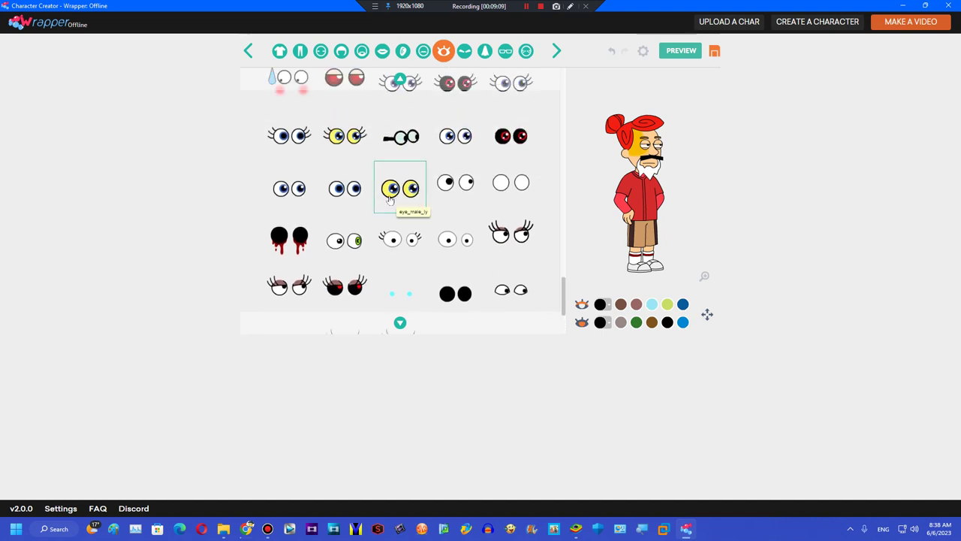
left_click(389, 198)
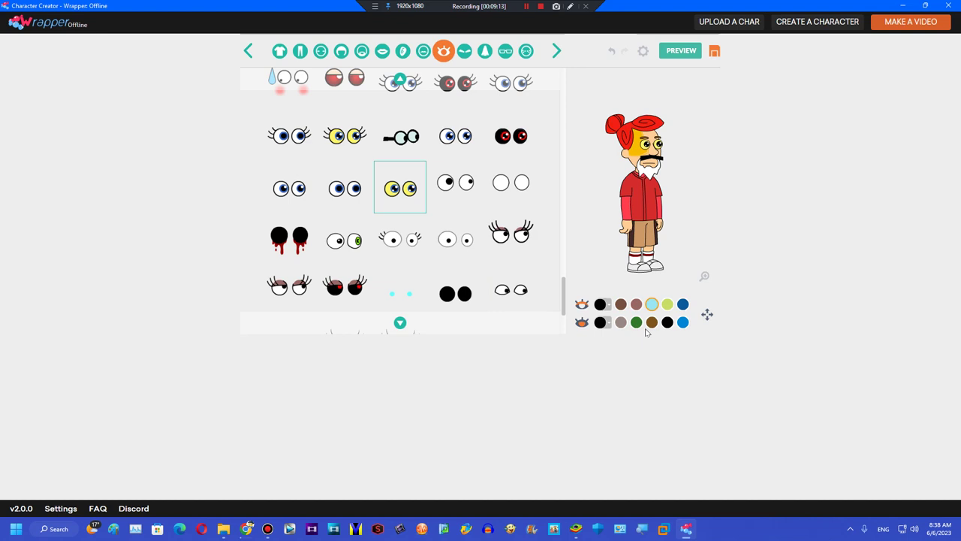
left_click(637, 323)
scroll(560, 312, "down", 2)
left_click(362, 270)
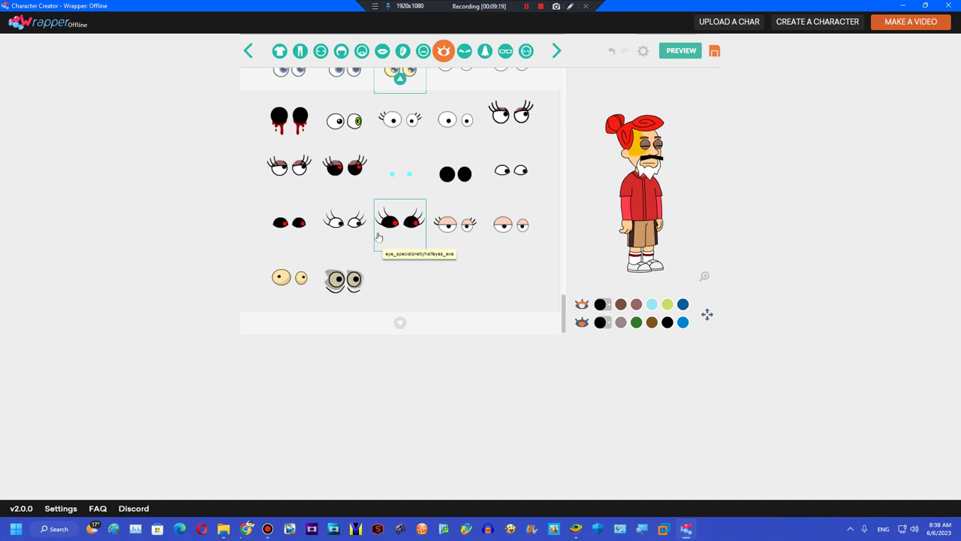
- Give the character the red angular eyebrows
left_click(464, 51)
scroll(558, 206, "down", 3)
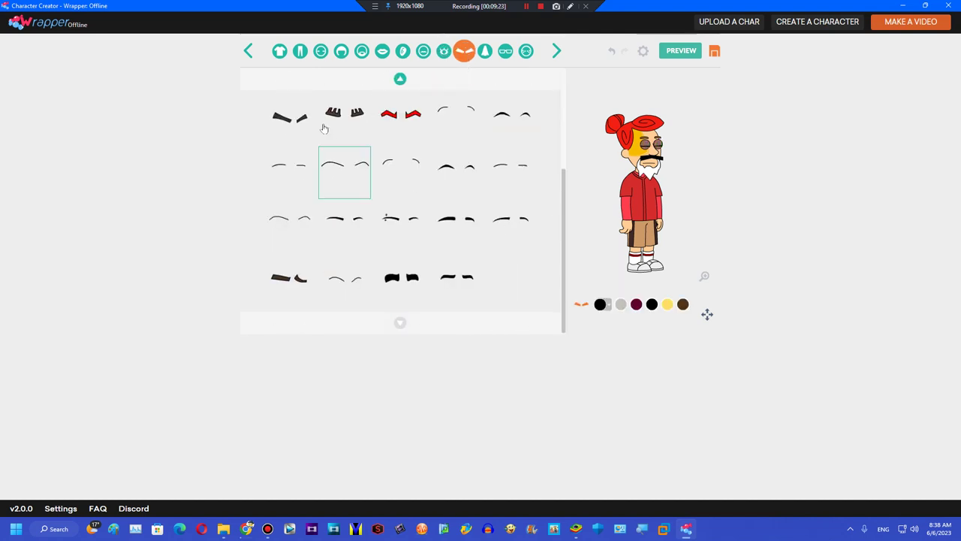
left_click(400, 126)
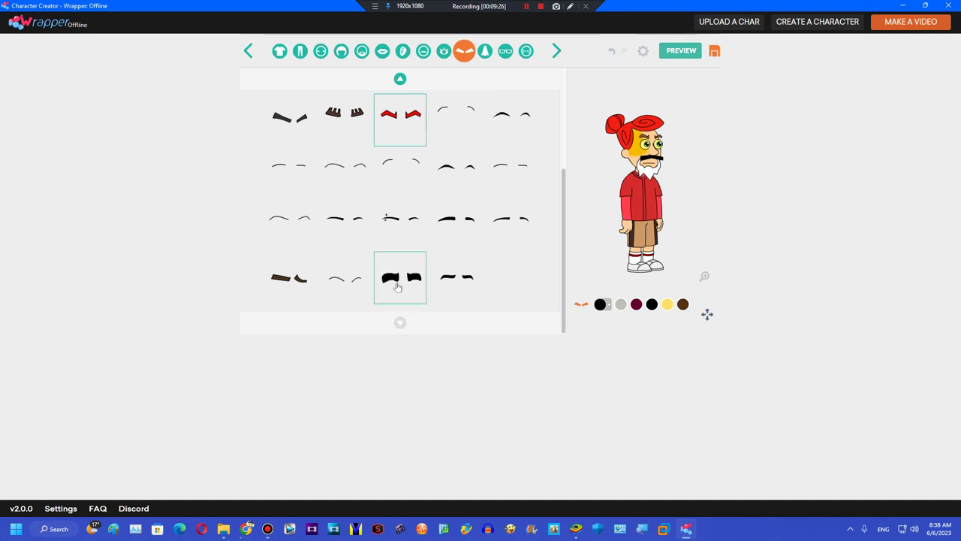
- Give the character the long nose with a pinched bridge and flared nostrils, and look through the remaining nose options
left_click(486, 50)
scroll(546, 150, "down", 3)
scroll(545, 96, "up", 2)
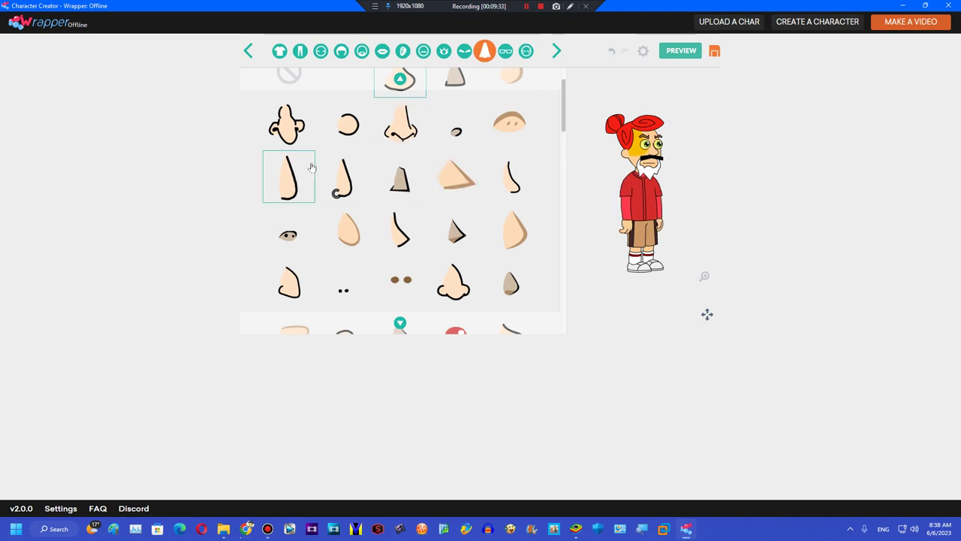
left_click(286, 134)
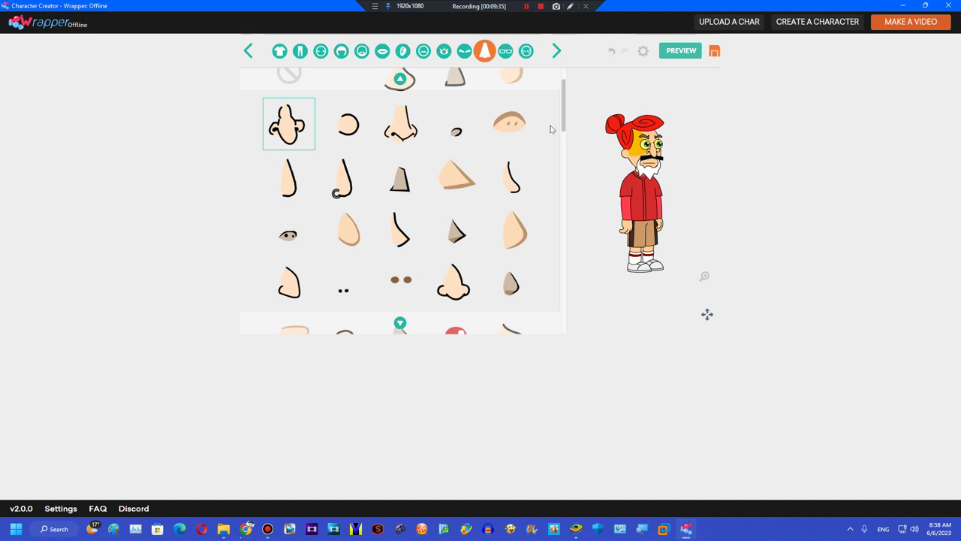
scroll(545, 215, "down", 10)
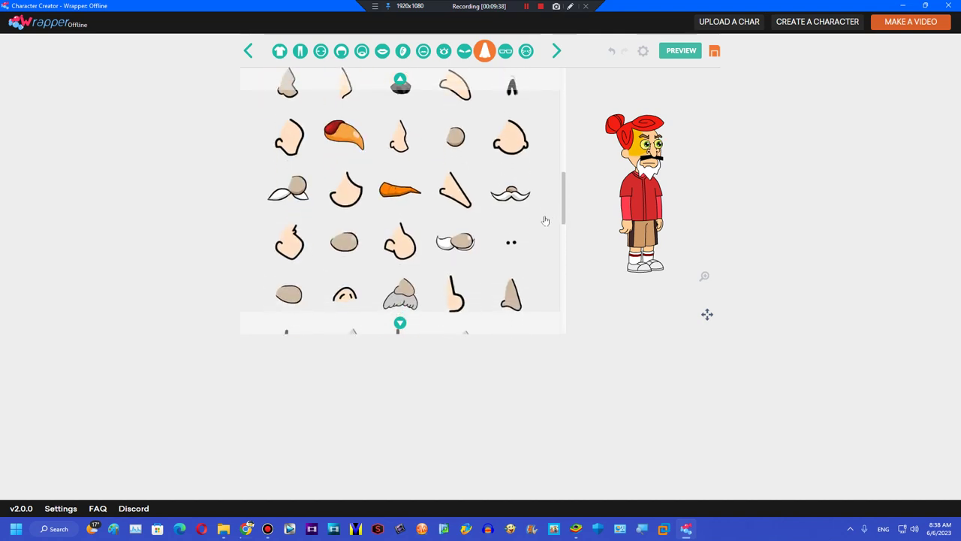
scroll(529, 278, "down", 6)
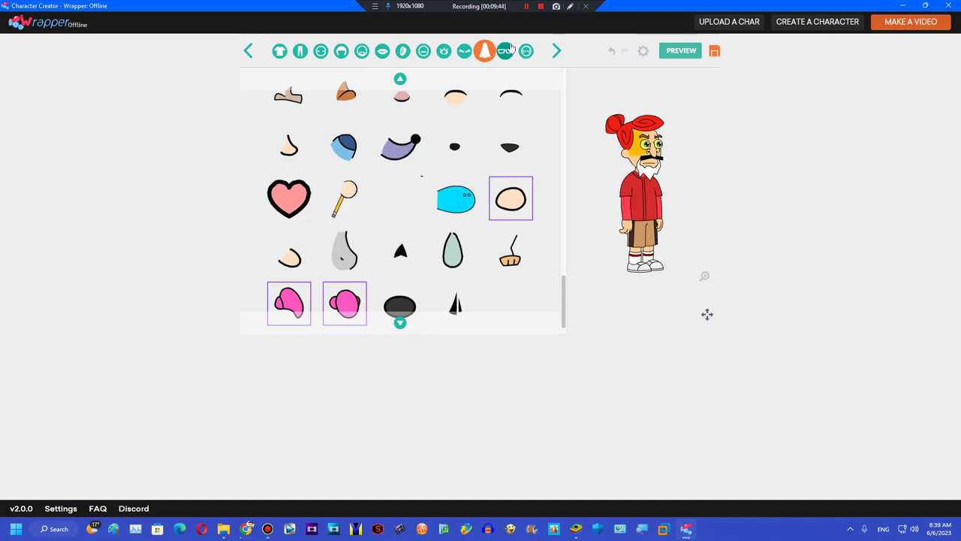
- Try the yellow-lensed wraparound sunglasses and give the character the flower-shaped sunglasses
left_click_drag(567, 101, 567, 245)
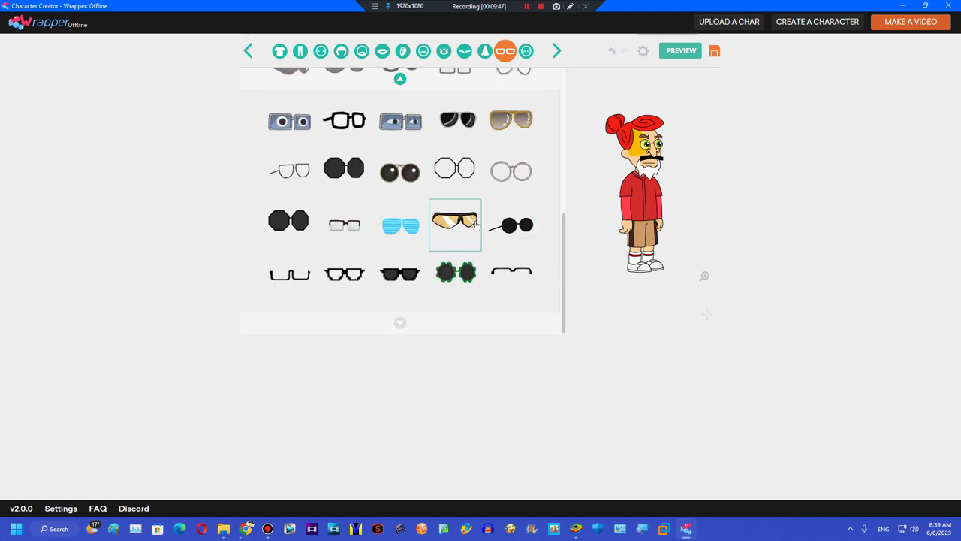
left_click(473, 225)
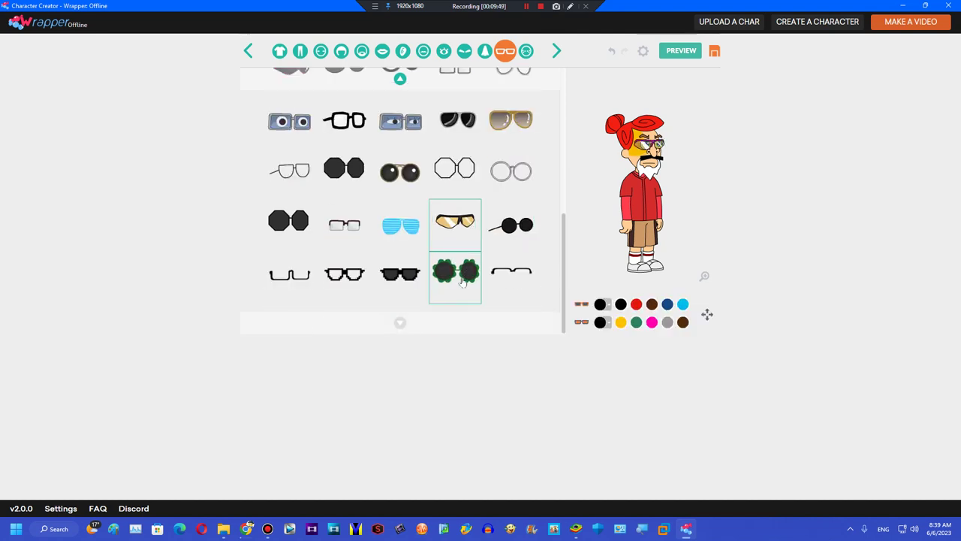
left_click(471, 279)
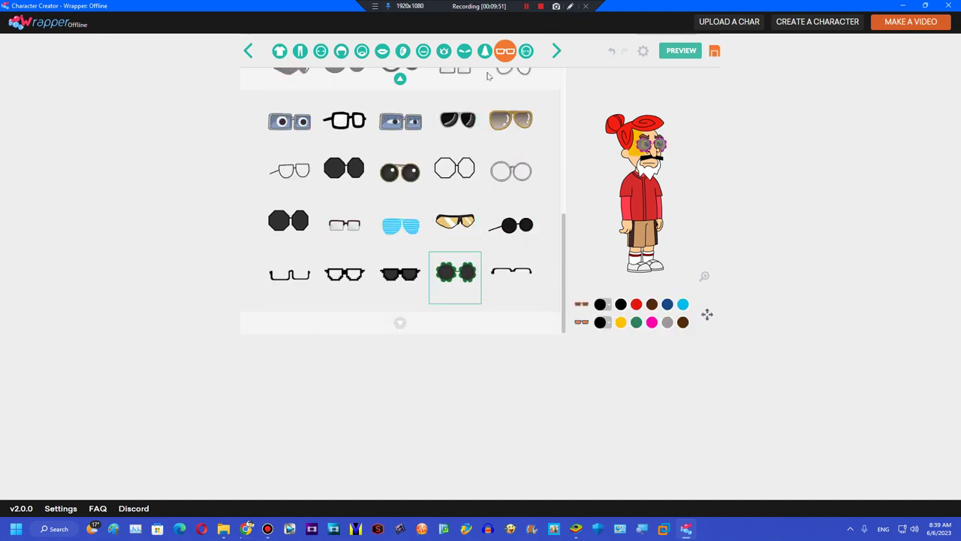
- Browse the accessories through to the end of the collection, continuing past the ActionScript error
left_click(528, 50)
left_click_drag(565, 75, 556, 192)
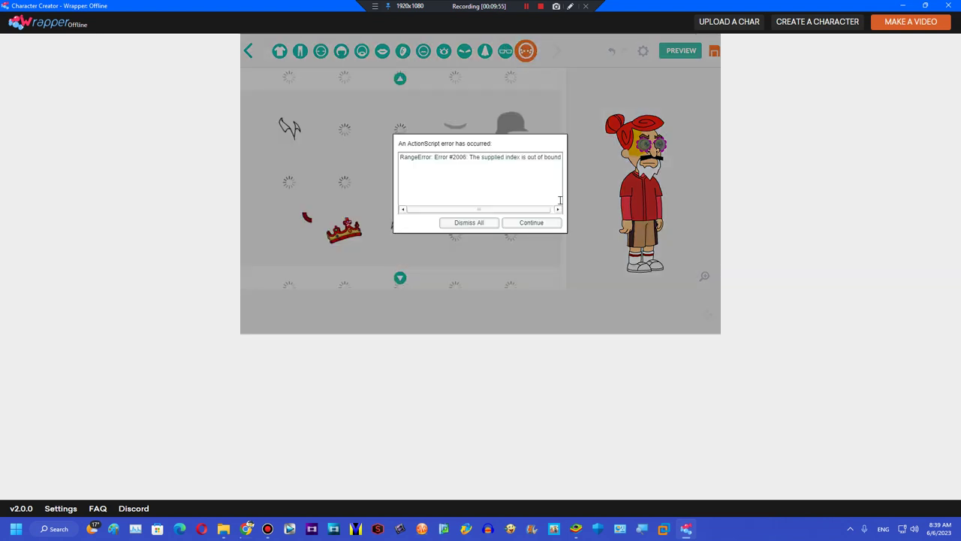
left_click(531, 225)
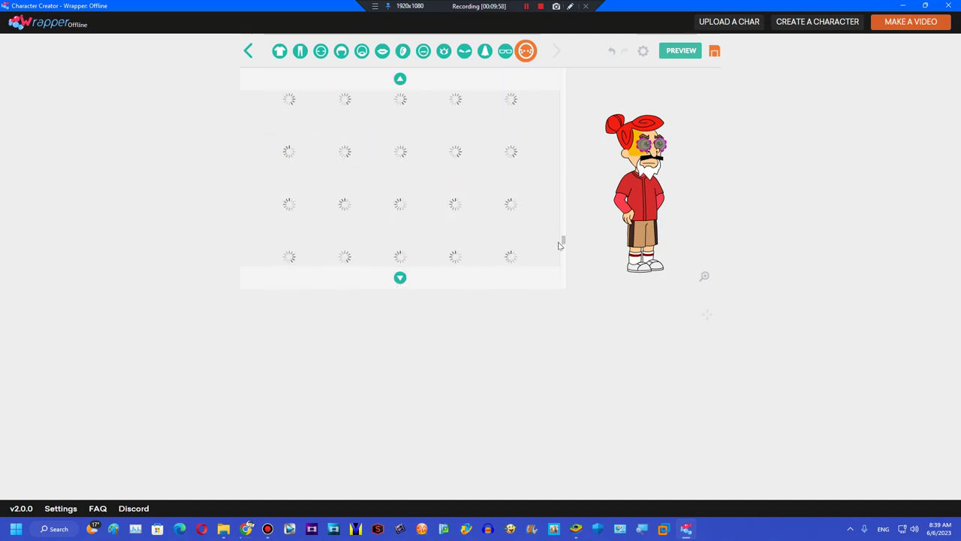
left_click_drag(565, 227, 545, 291)
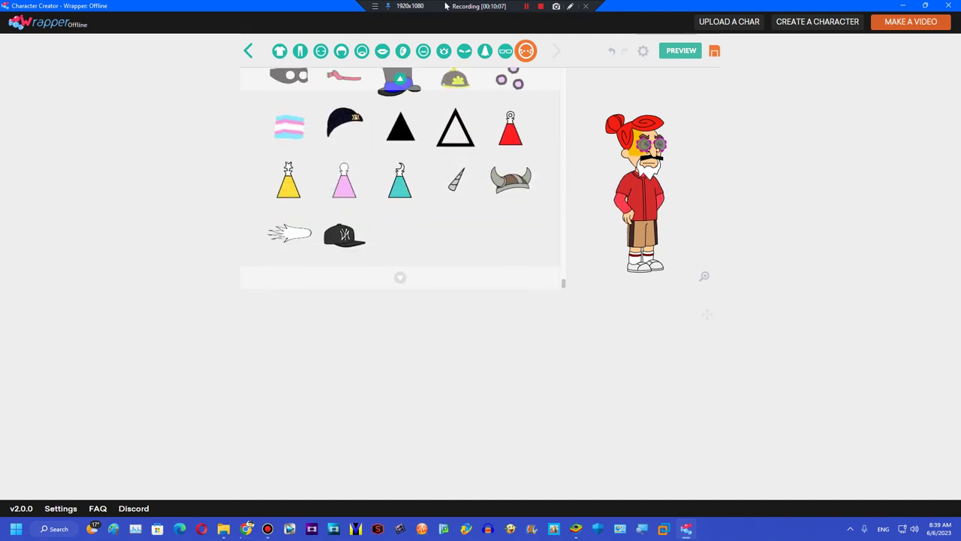
- Preview the finished character with the Singing excitedly facial expression
left_click(675, 57)
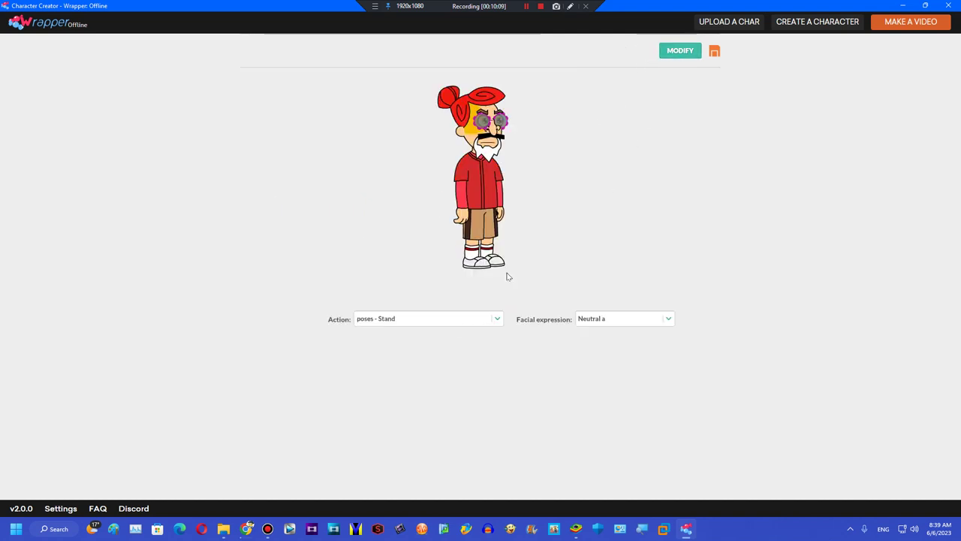
left_click(601, 319)
left_click_drag(672, 222, 662, 138)
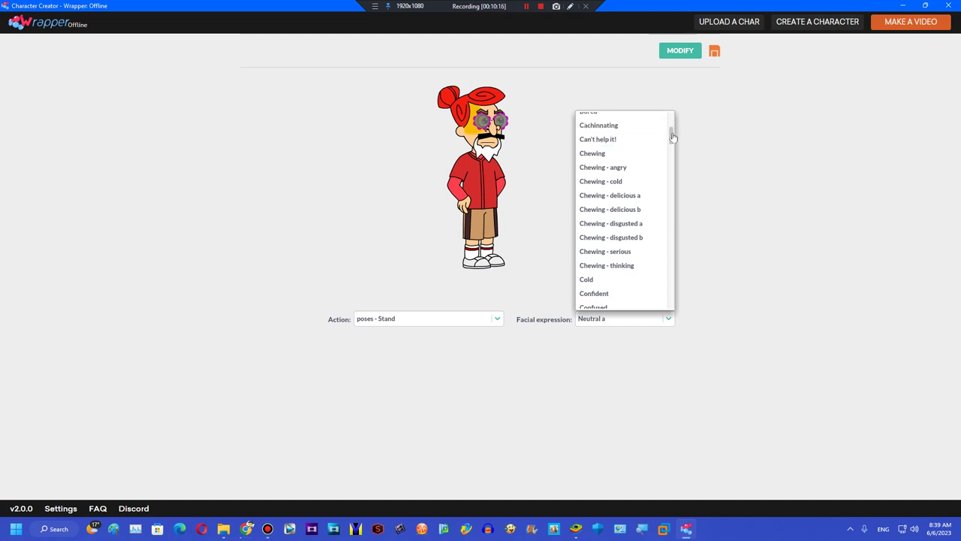
left_click_drag(674, 138, 653, 244)
scroll(652, 246, "down", 5)
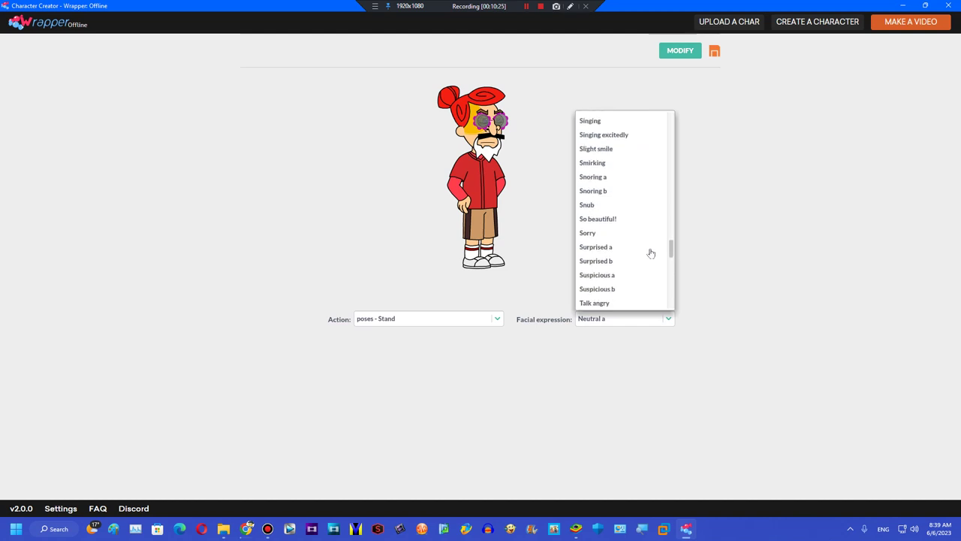
left_click(627, 135)
- Preview the character's Angry facial expression, followed by Crying a
left_click(607, 319)
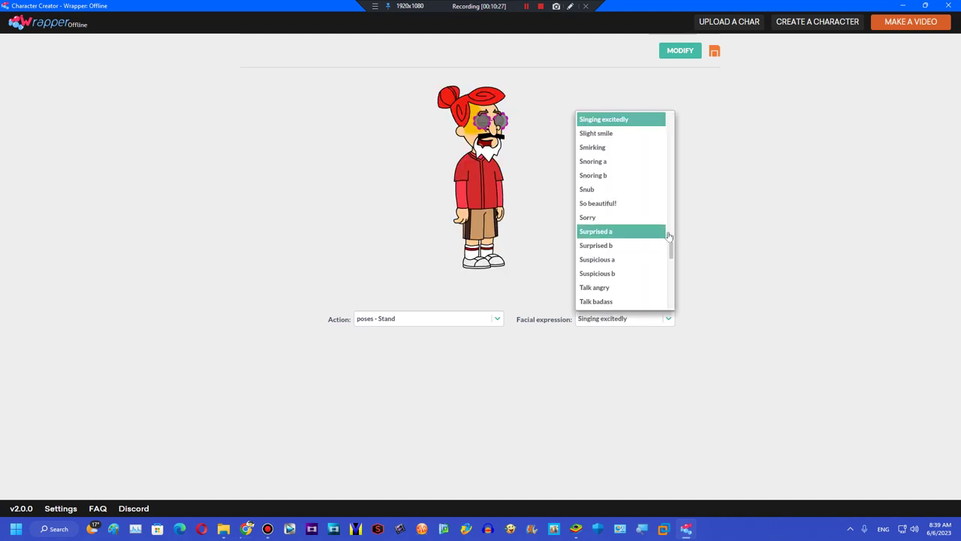
left_click_drag(673, 252, 676, 103)
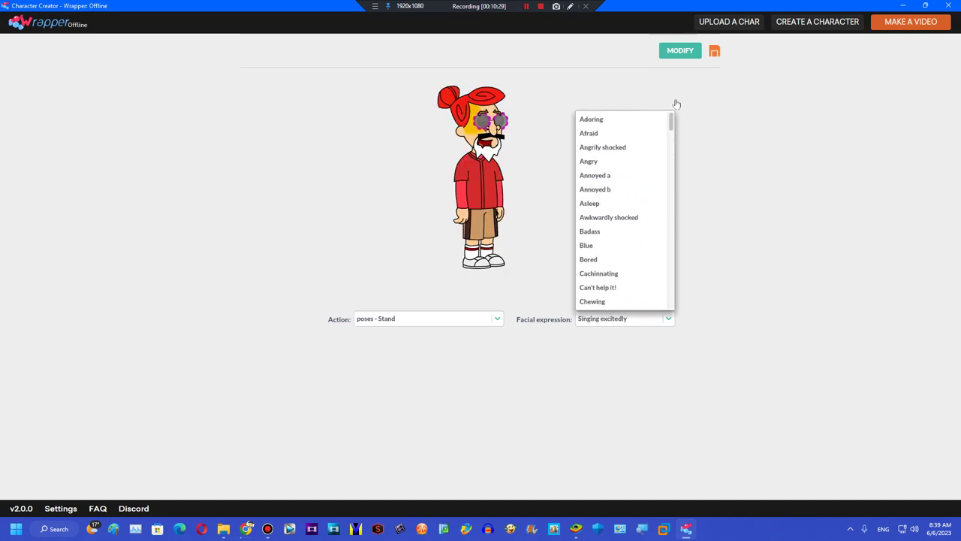
left_click(609, 160)
left_click(607, 319)
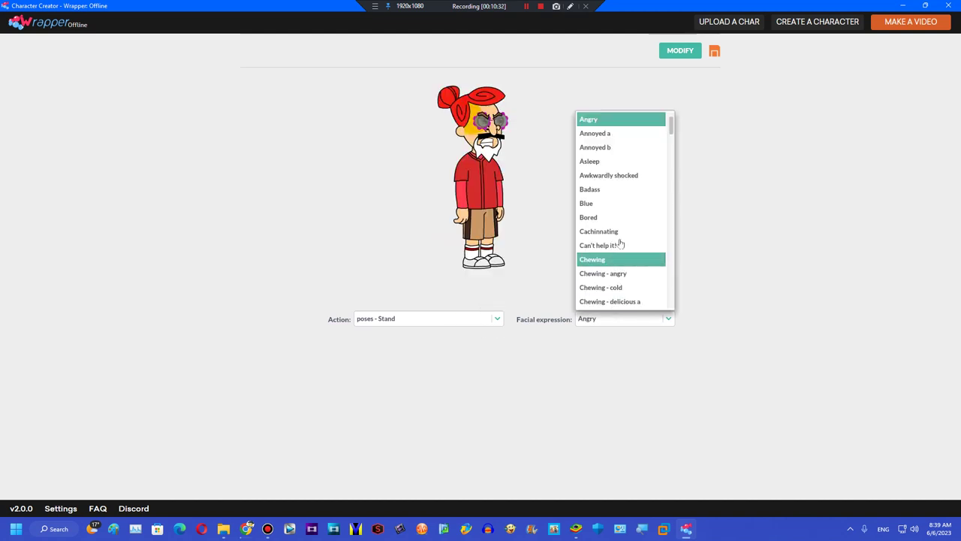
left_click_drag(671, 123, 667, 159)
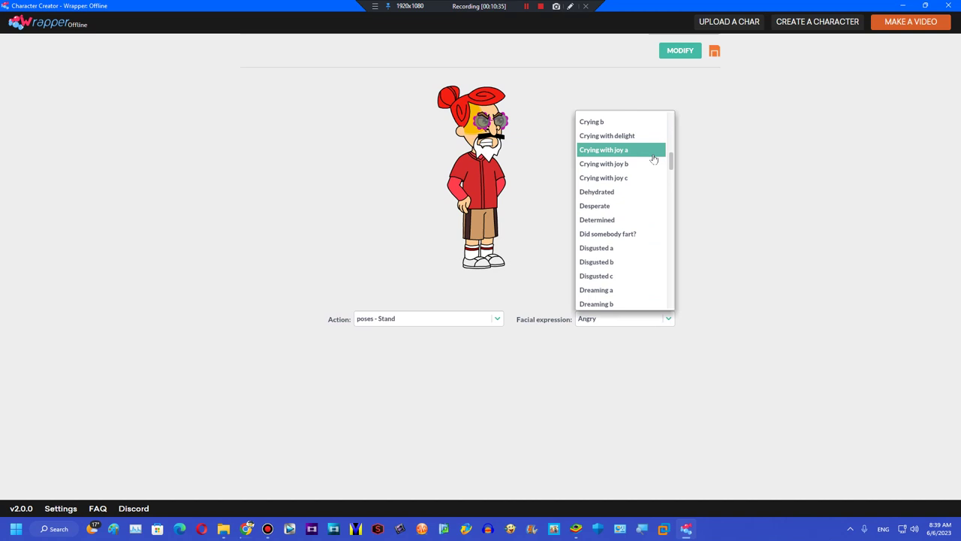
left_click(612, 121)
key("Up")
- Preview the character's Happy facial expression, followed by Sick
left_click(628, 321)
scroll(620, 240, "down", 6)
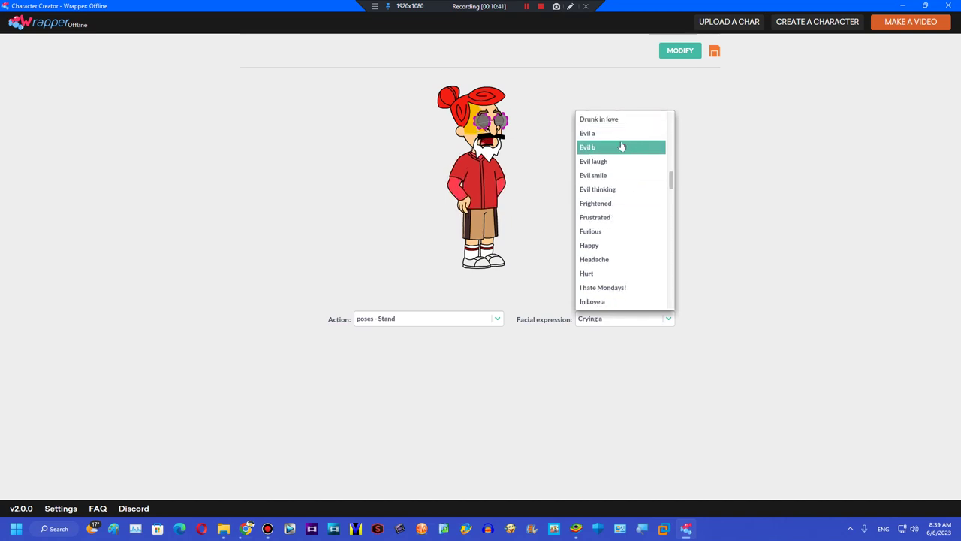
left_click(605, 247)
left_click(593, 318)
scroll(621, 230, "down", 5)
scroll(637, 216, "down", 6)
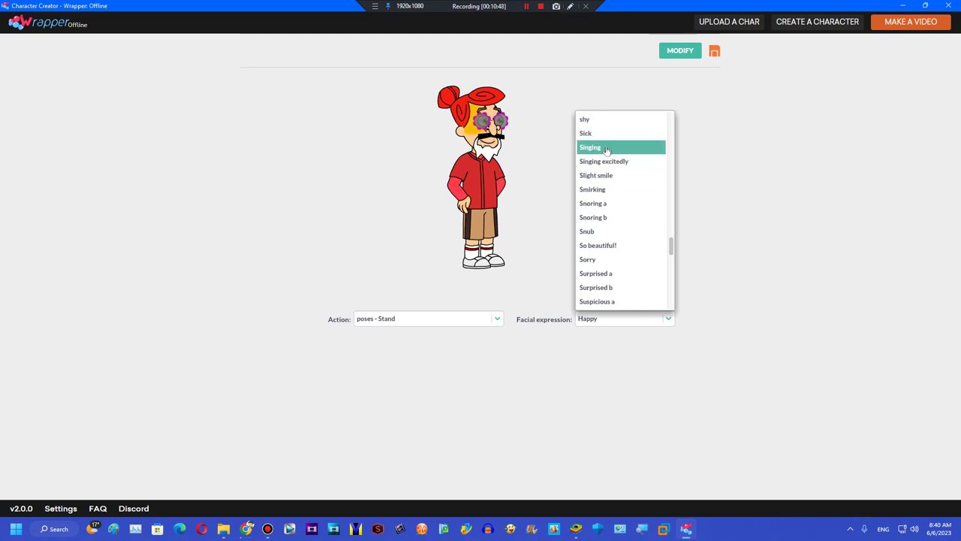
left_click(603, 135)
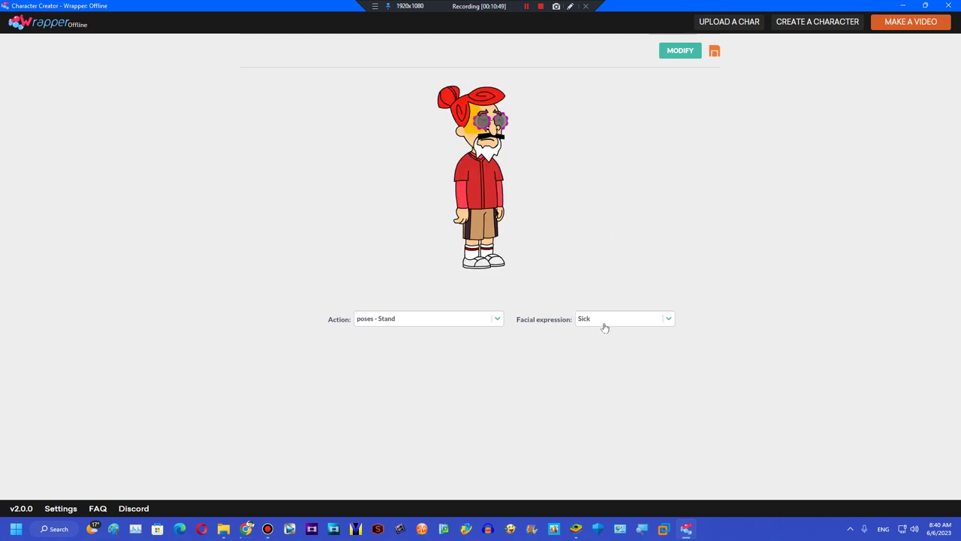
- Preview the character with the Opening mouth facial expression
left_click(608, 320)
scroll(628, 210, "up", 2)
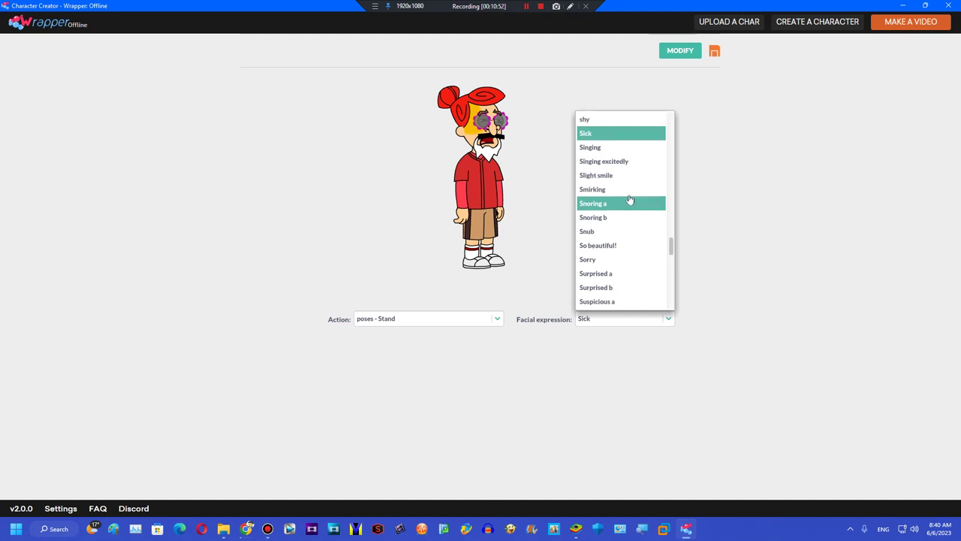
scroll(616, 178, "down", 3)
scroll(616, 150, "up", 7)
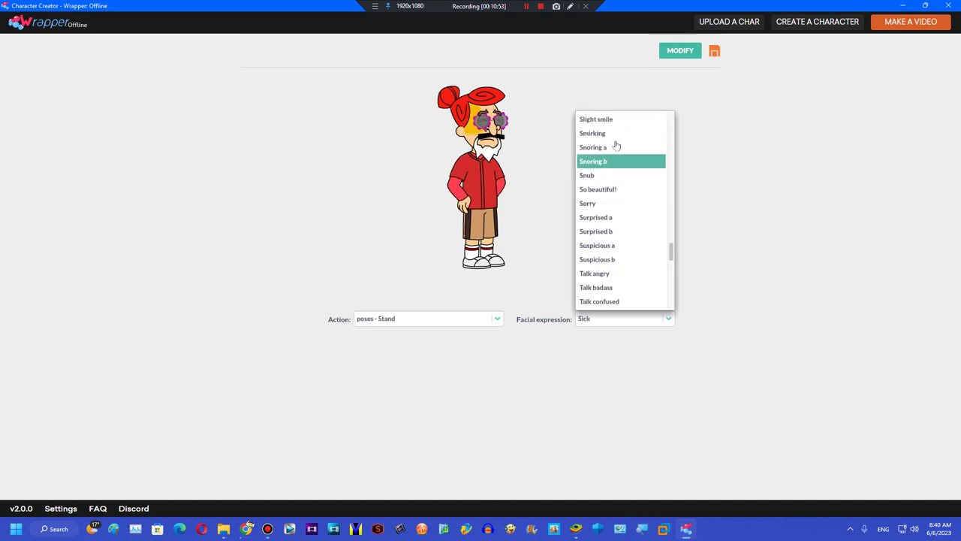
scroll(616, 144, "up", 3)
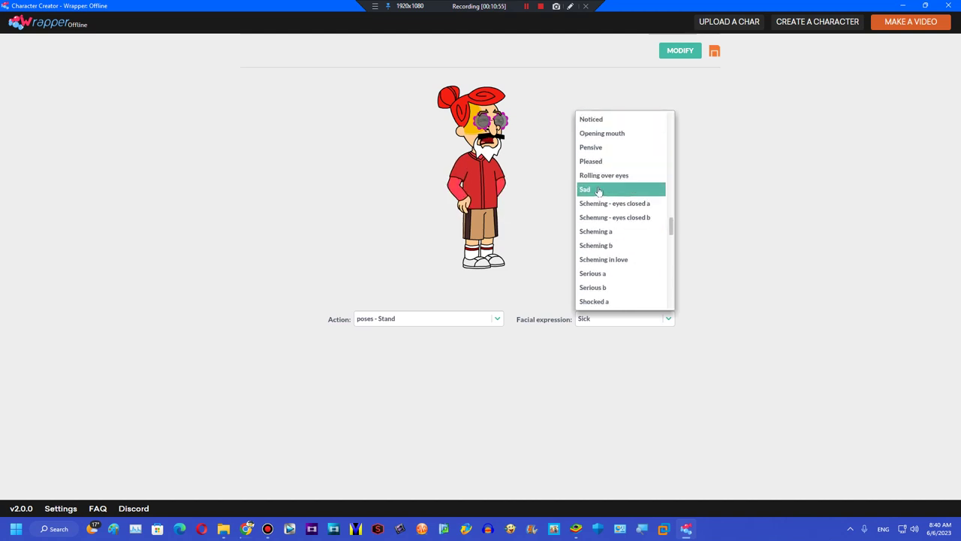
scroll(610, 150, "up", 1)
left_click(614, 161)
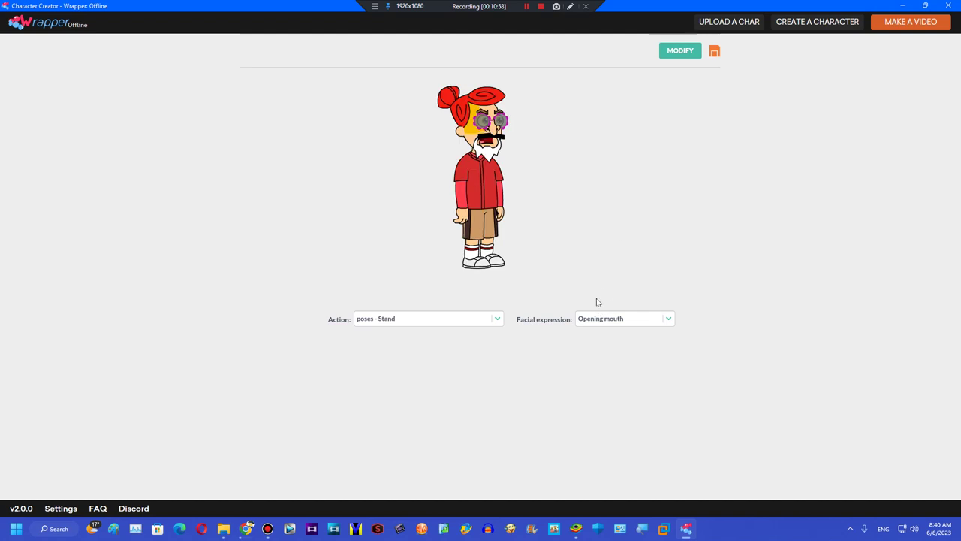
- Set the previewed character's facial expression to Neutral b
left_click(601, 318)
scroll(618, 157, "up", 3)
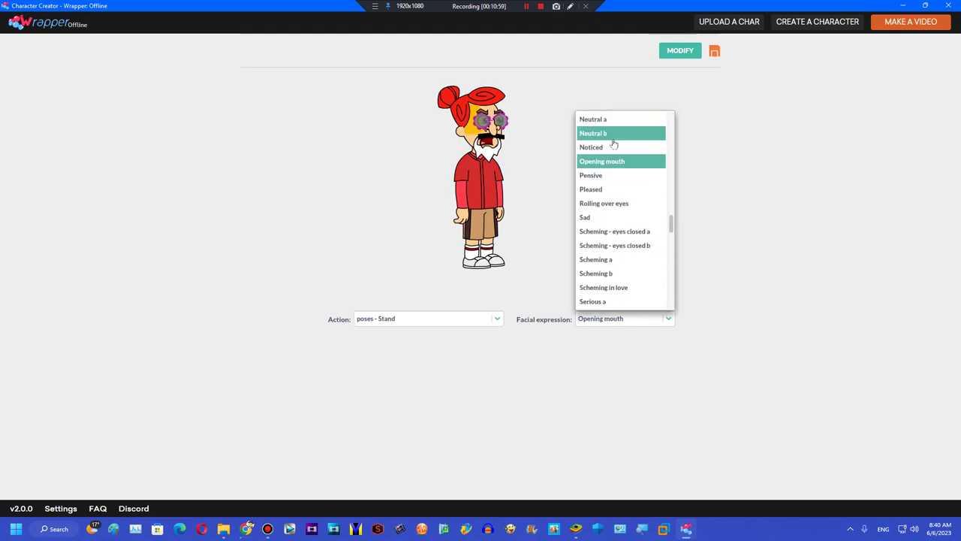
left_click(601, 119)
key("Down")
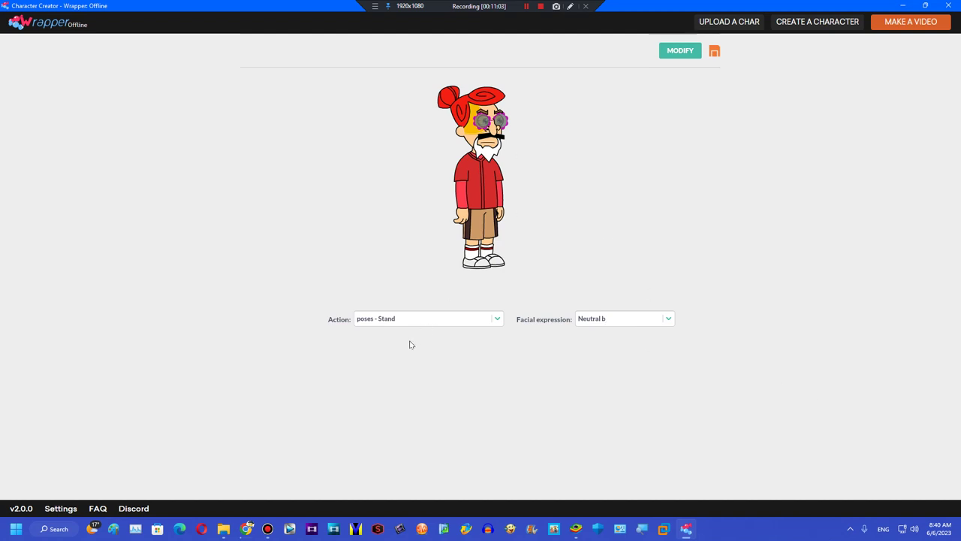
- Preview the character in the Stand weirdly pose
left_click(400, 322)
scroll(453, 178, "up", 1)
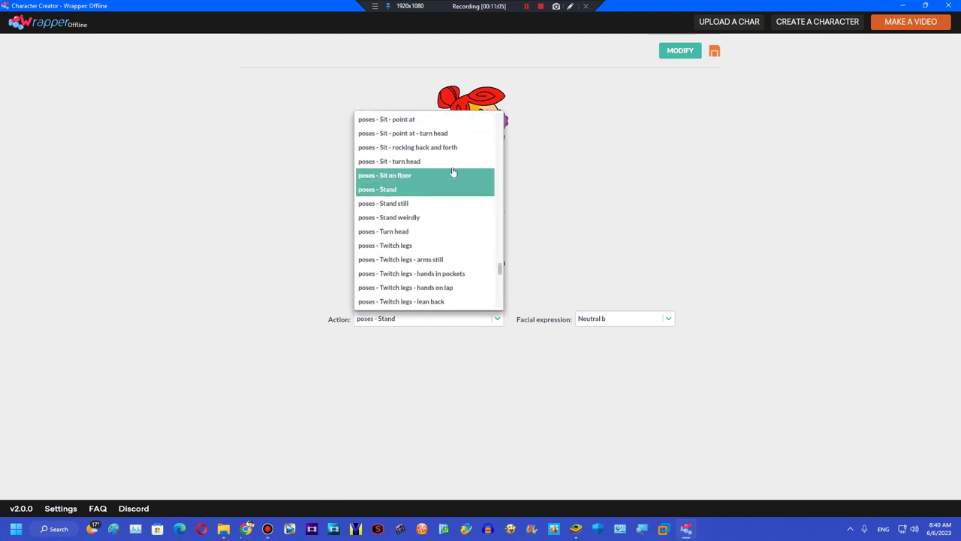
left_click(404, 219)
- Look through the travelling and sitting actions and preview the character in the Shooting pose
left_click(391, 314)
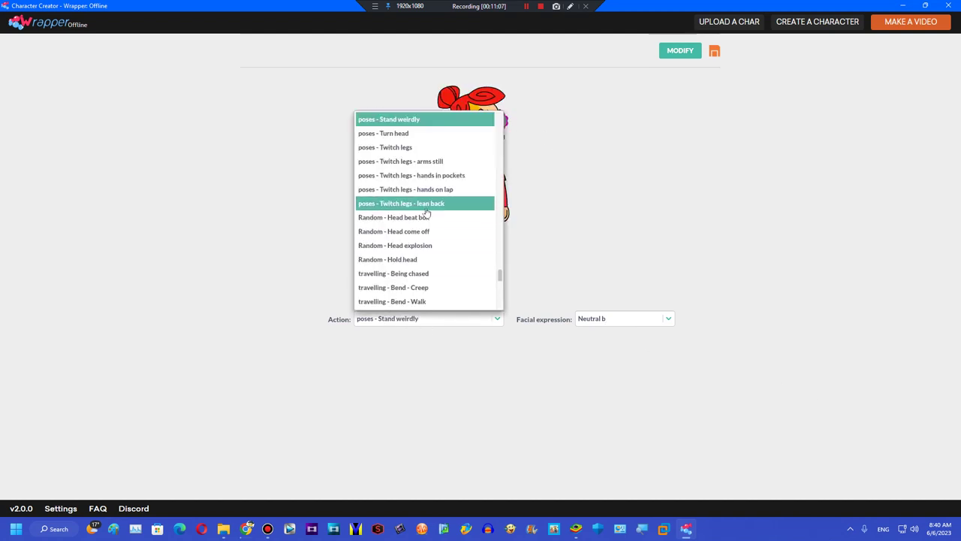
scroll(436, 191, "down", 2)
scroll(440, 197, "down", 2)
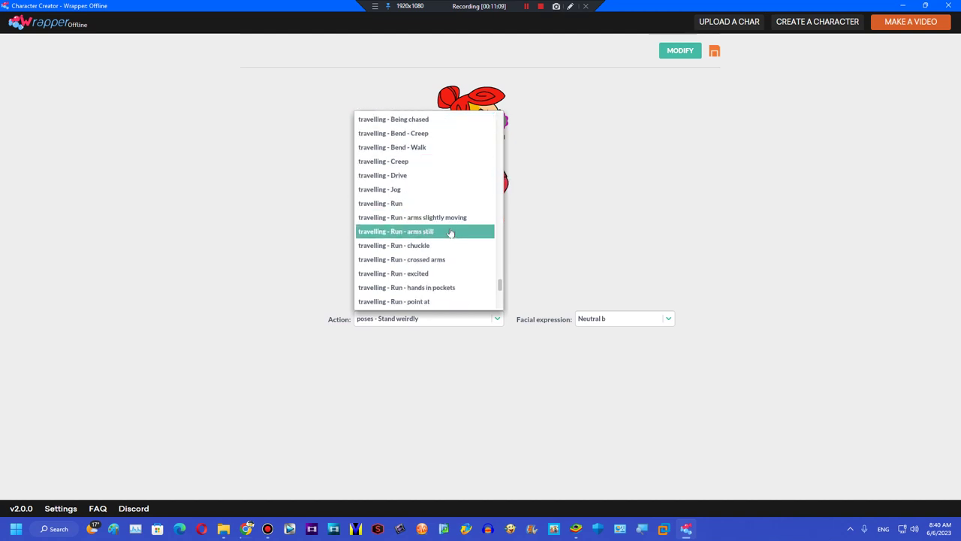
scroll(442, 231, "down", 2)
scroll(443, 236, "down", 3)
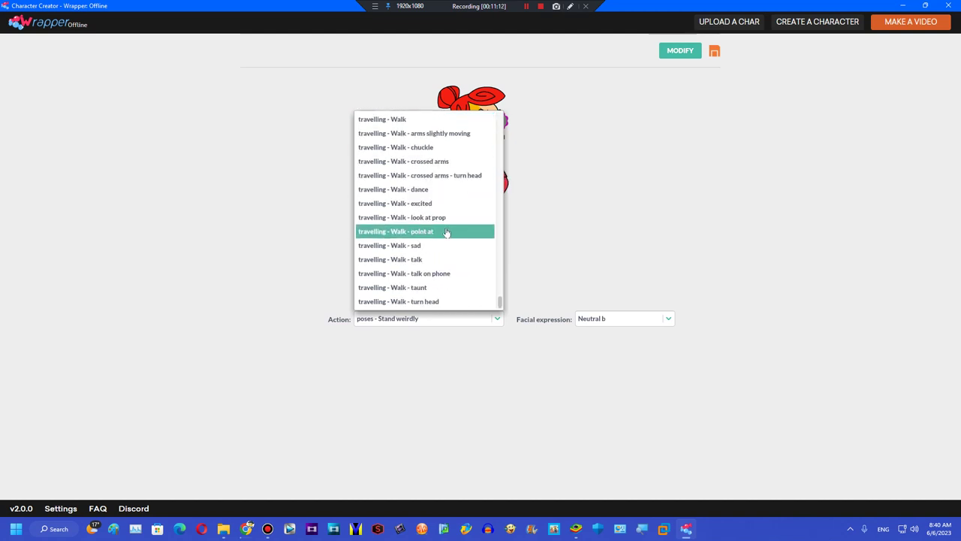
scroll(471, 183, "up", 2)
scroll(450, 173, "up", 8)
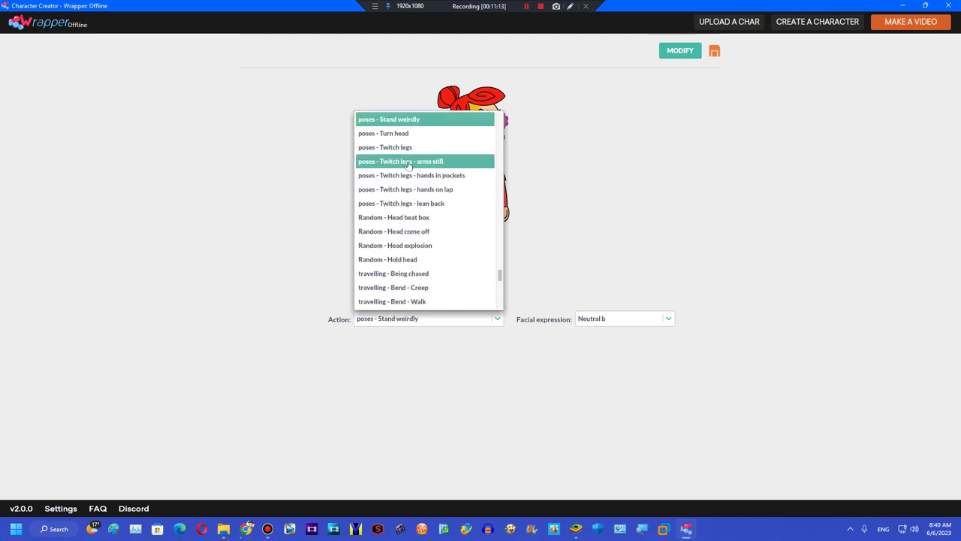
scroll(402, 134, "up", 4)
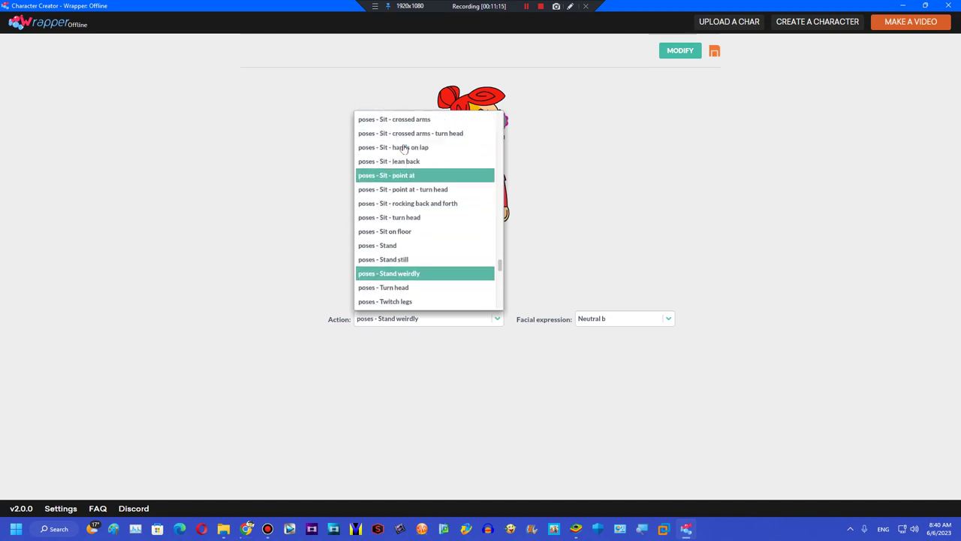
scroll(410, 254, "down", 1)
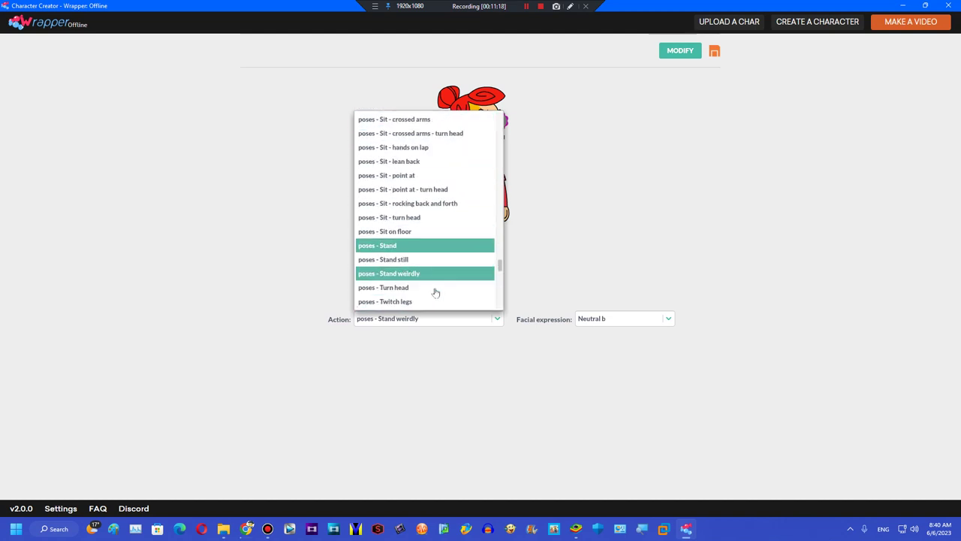
scroll(451, 211, "up", 6)
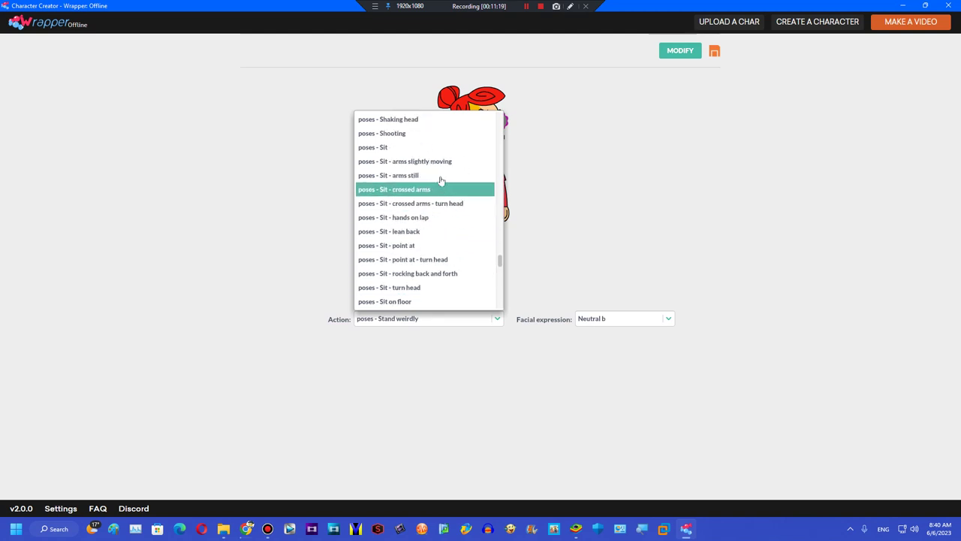
left_click(443, 188)
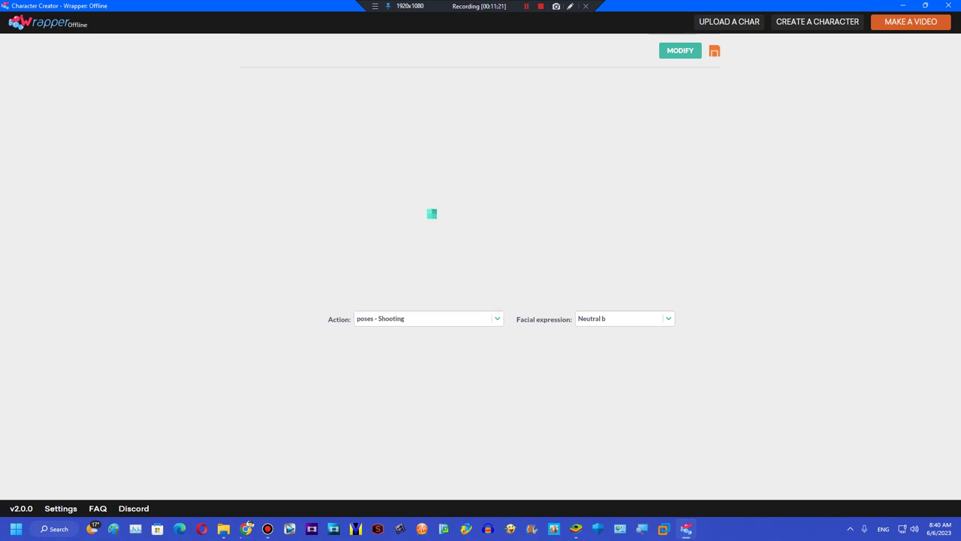
- Return to editing the character and change its top to the plain short-sleeved T-shirt
left_click(432, 315)
scroll(431, 151, "up", 5)
scroll(419, 132, "up", 6)
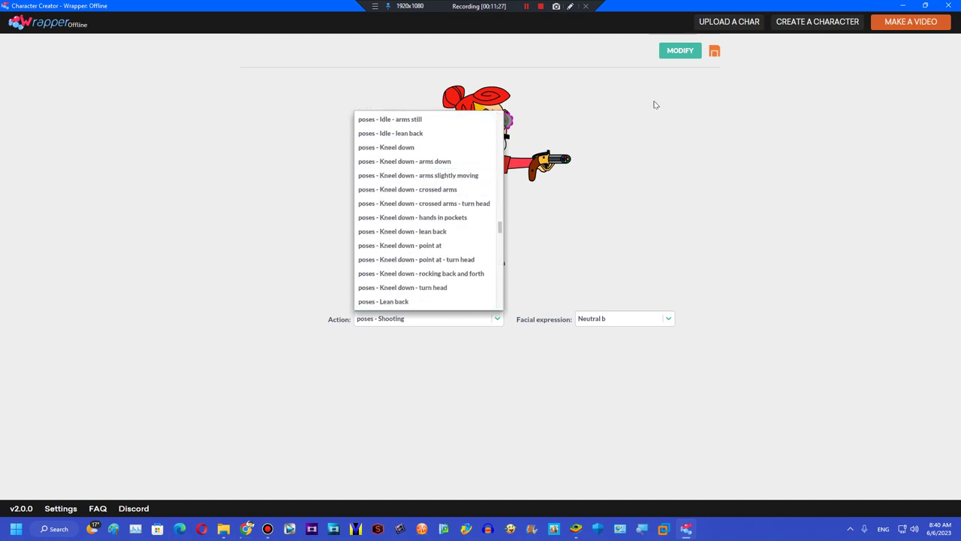
left_click(669, 56)
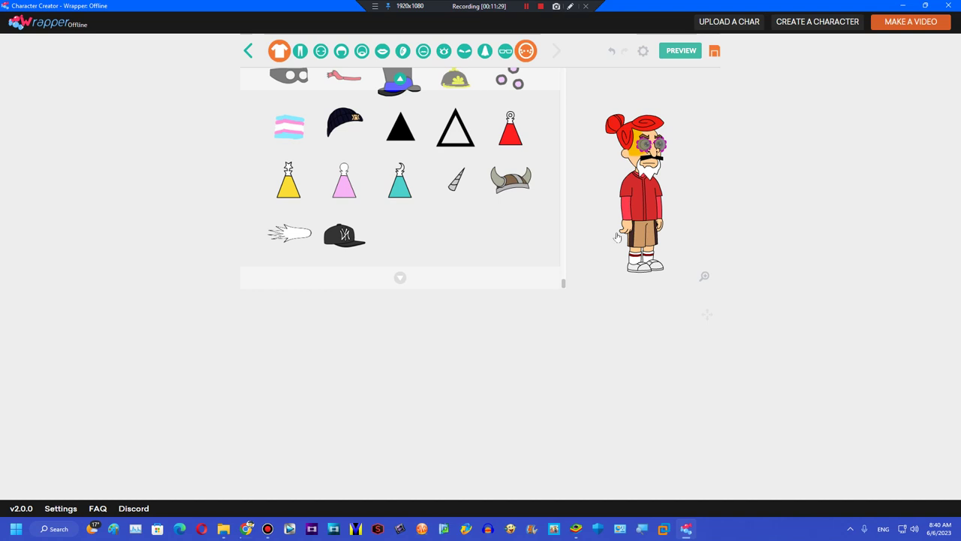
left_click(617, 237)
scroll(409, 153, "up", 5)
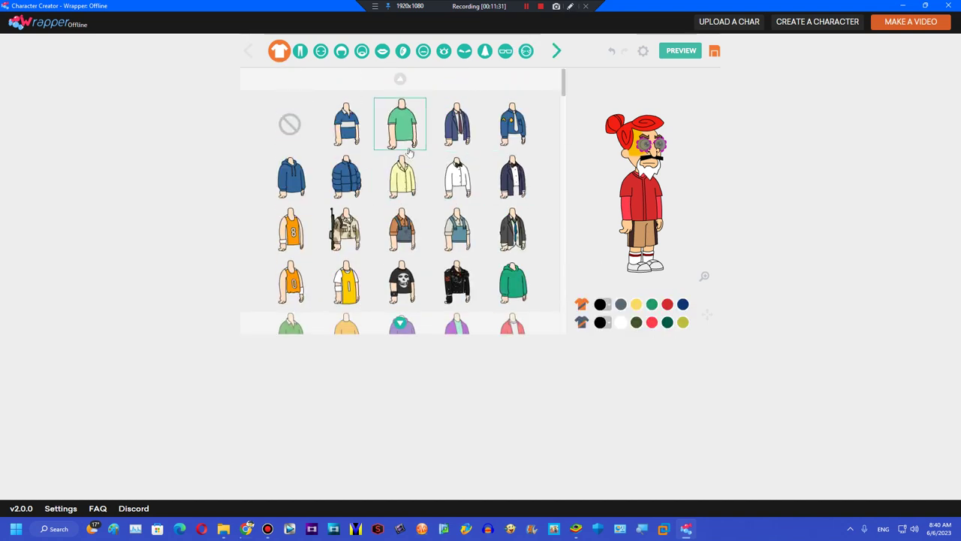
- Preview the character wearing the plain T-shirt in the Shooting pose
left_click(681, 50)
left_click(471, 321)
left_click(440, 118)
left_click(440, 317)
scroll(450, 173, "up", 5)
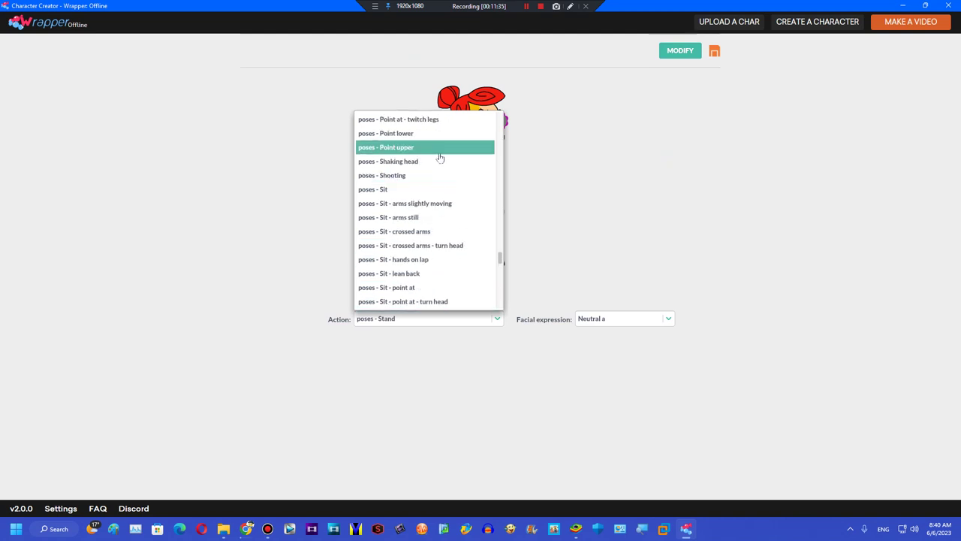
left_click(421, 177)
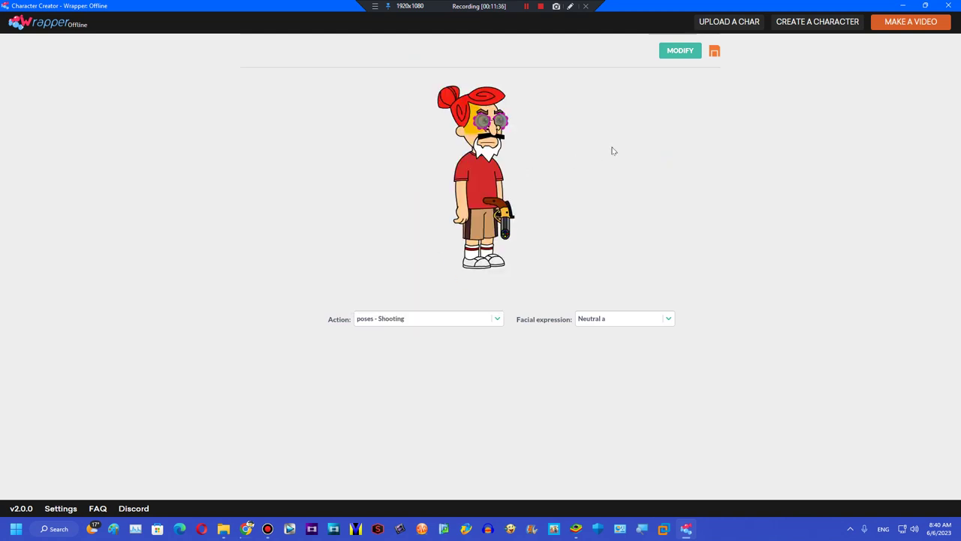
- Leave the current character and start a new one with the slim female body type
left_click(683, 52)
left_click(778, 22)
left_click(230, 152)
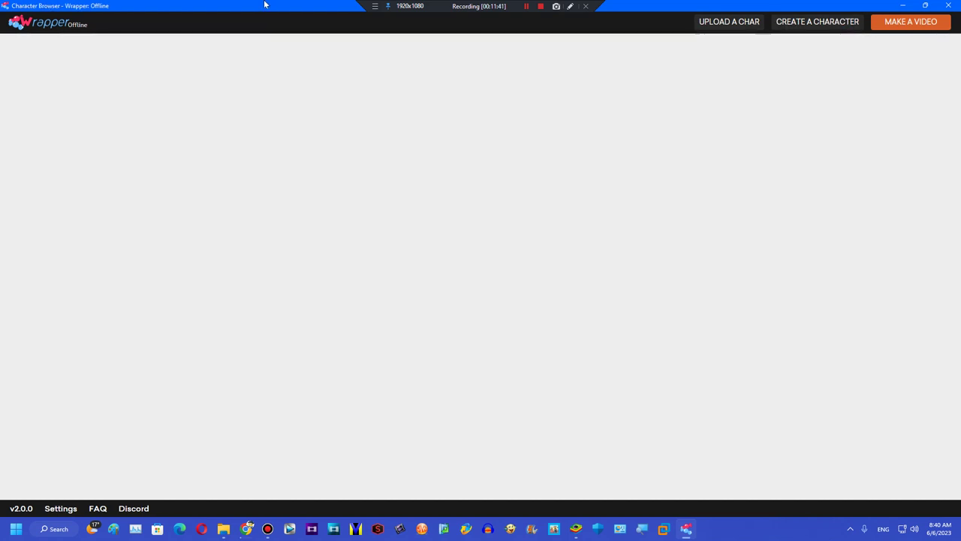
mouse_move(437, 83)
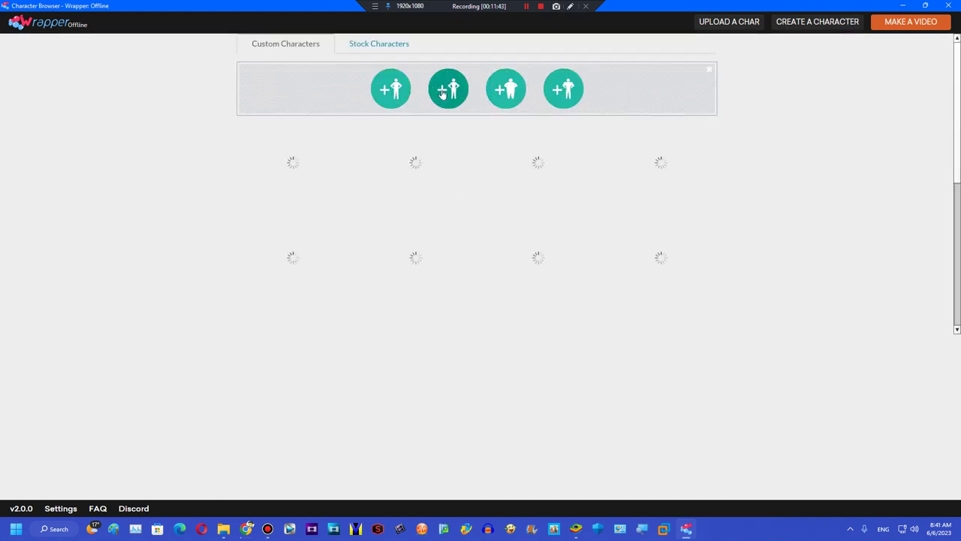
left_click(444, 90)
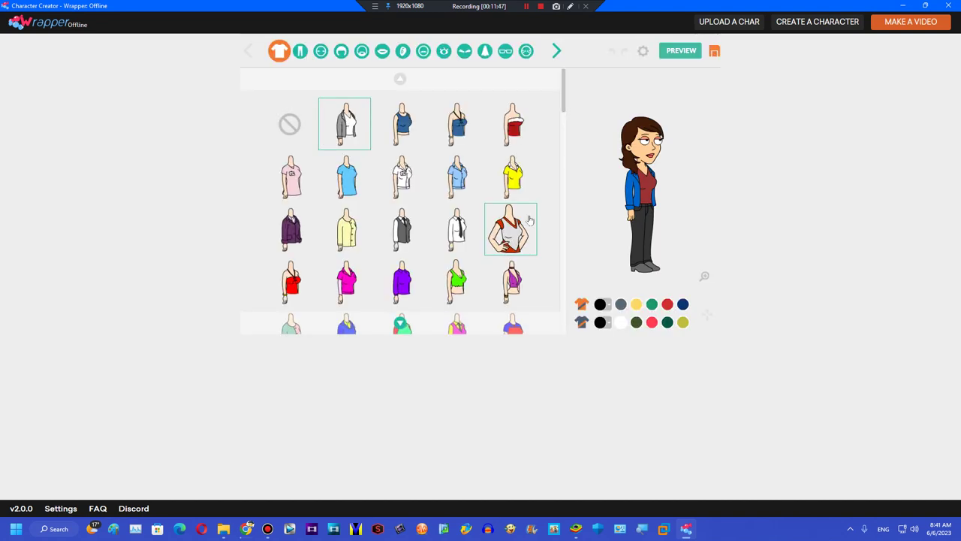
- Dress the new character in the crop top with the star and set its colours to grey and white
left_click_drag(564, 101, 556, 290)
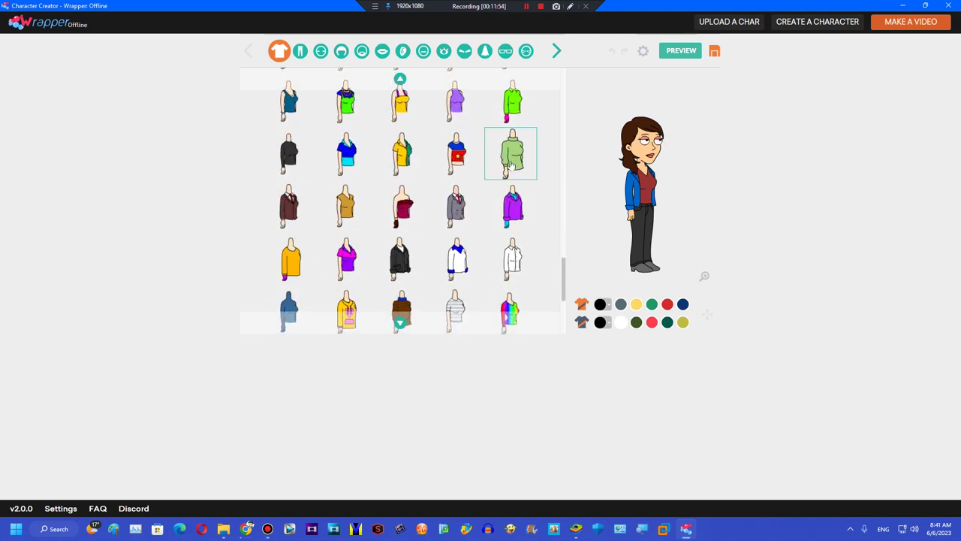
left_click(456, 156)
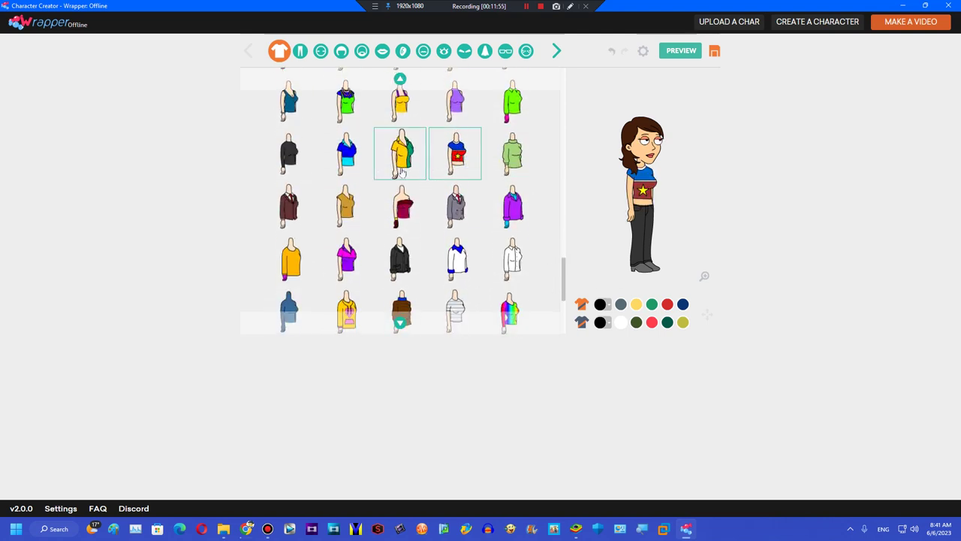
left_click(620, 304)
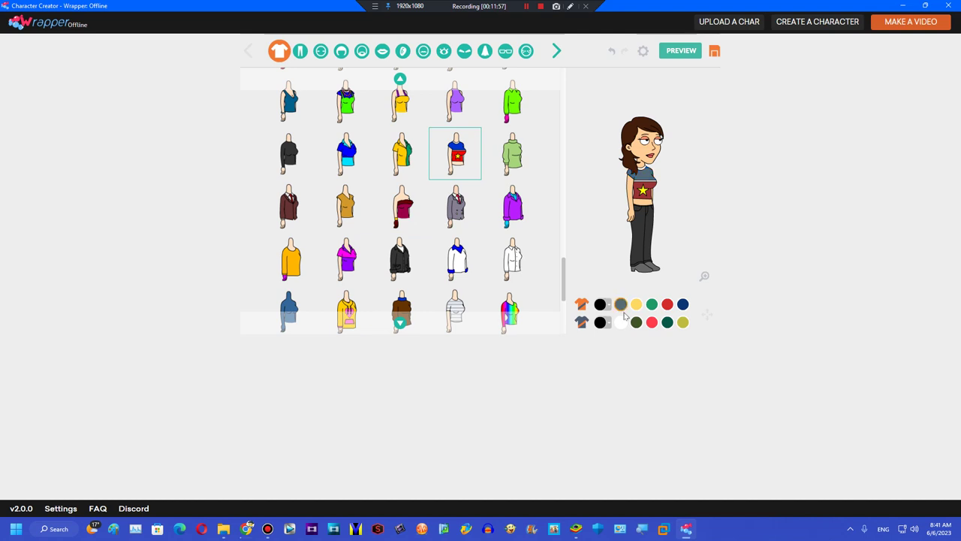
left_click(620, 322)
- Try the collared sweater, the double-breasted suit jacket and the rainbow top on the character
left_click(452, 248)
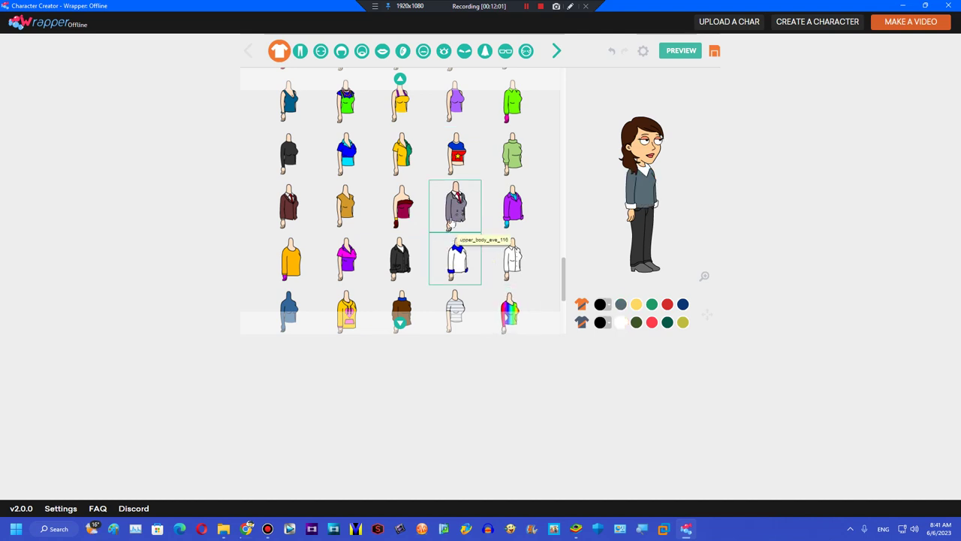
left_click(451, 223)
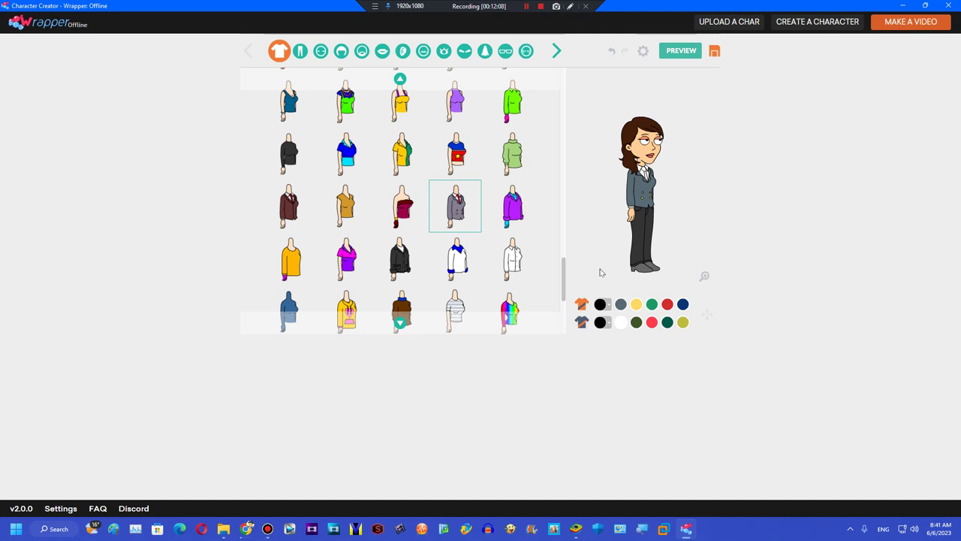
left_click(400, 323)
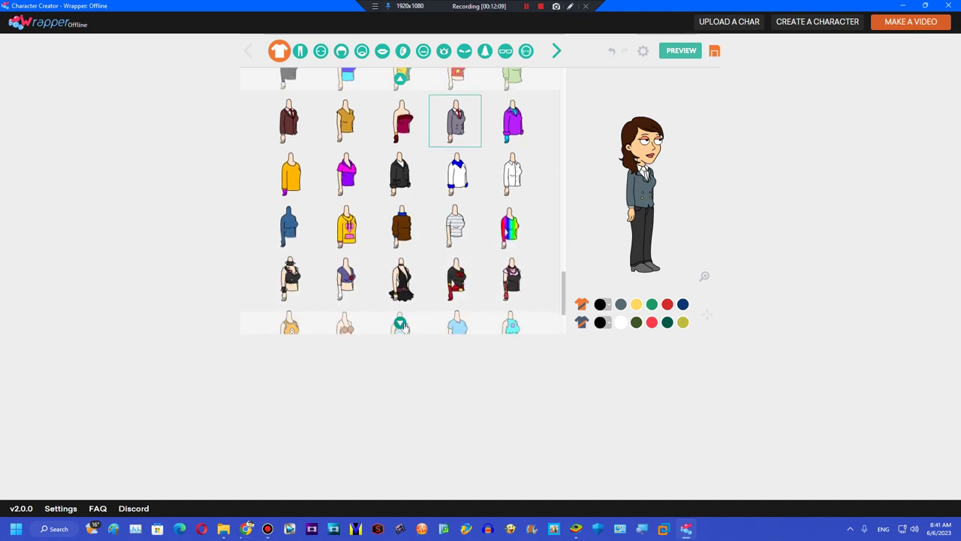
left_click(502, 234)
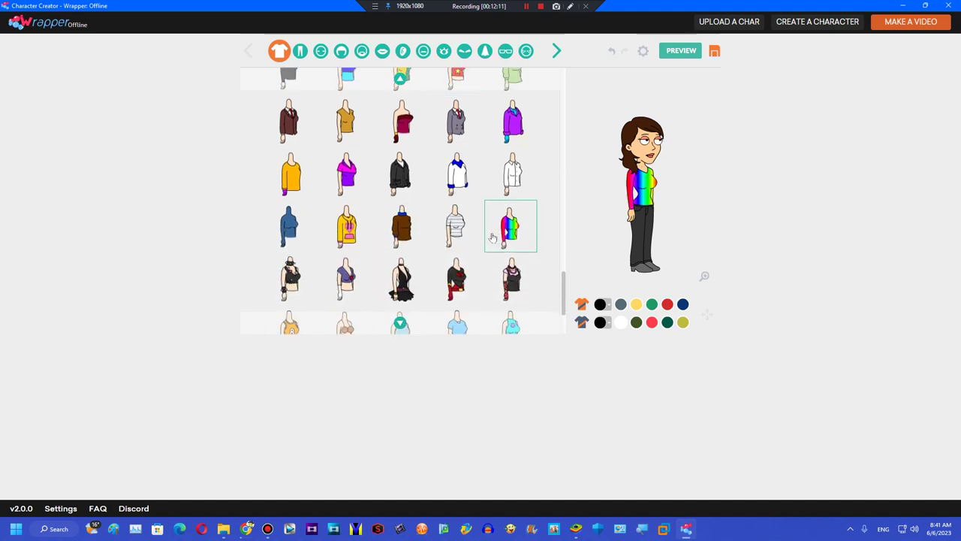
- Try the light blue T-shirt, the sleeveless top with the round emblem and the light green sleeveless top on the character
left_click(399, 323)
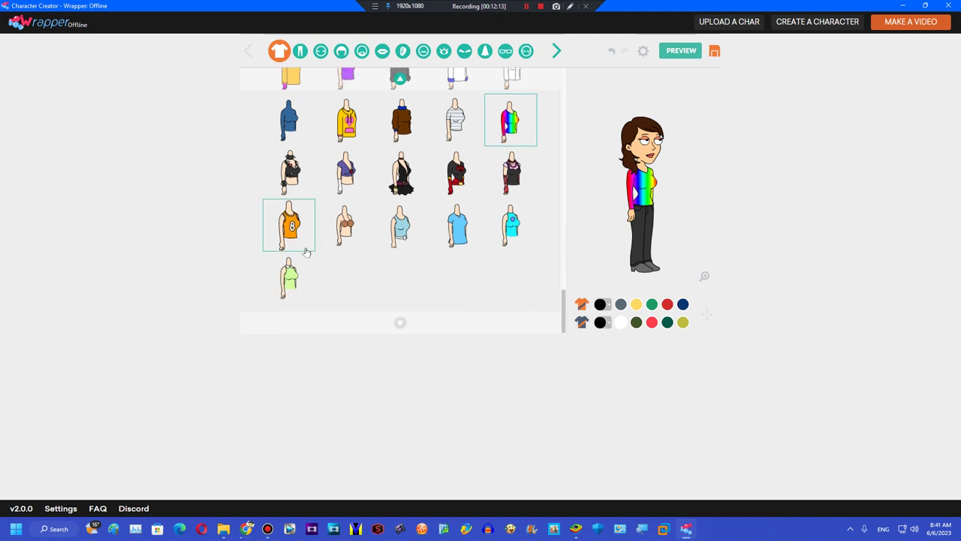
left_click(441, 229)
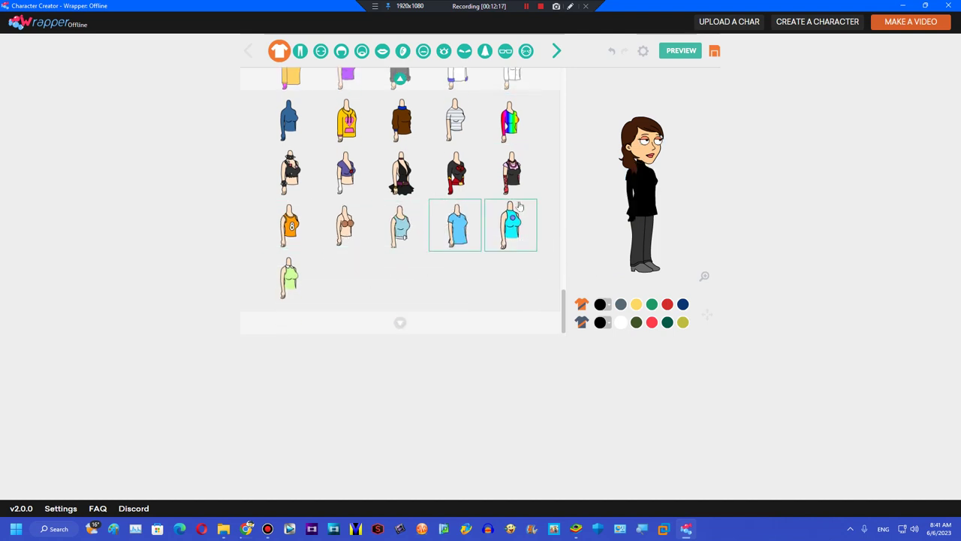
left_click(513, 240)
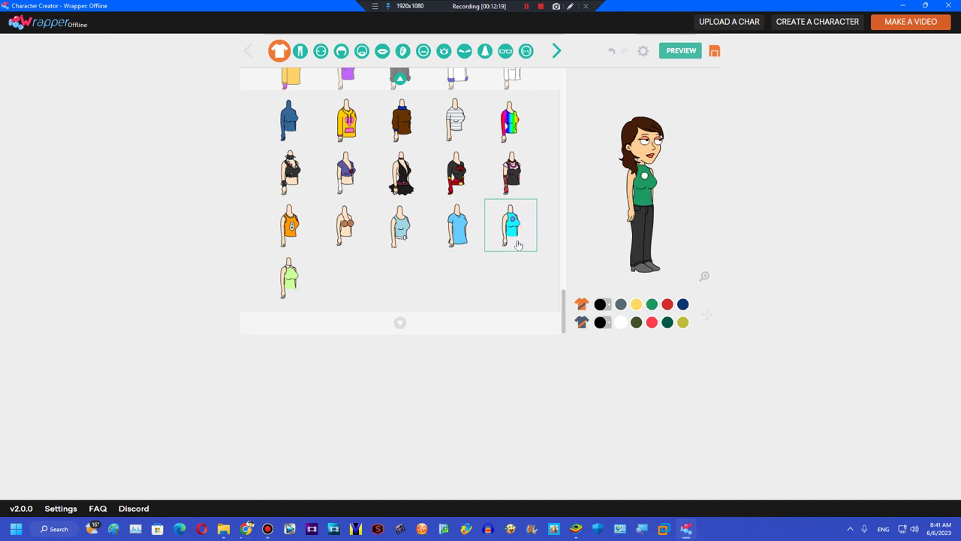
left_click(304, 267)
- Dress the character in the orange sports shorts with white socks
left_click(300, 50)
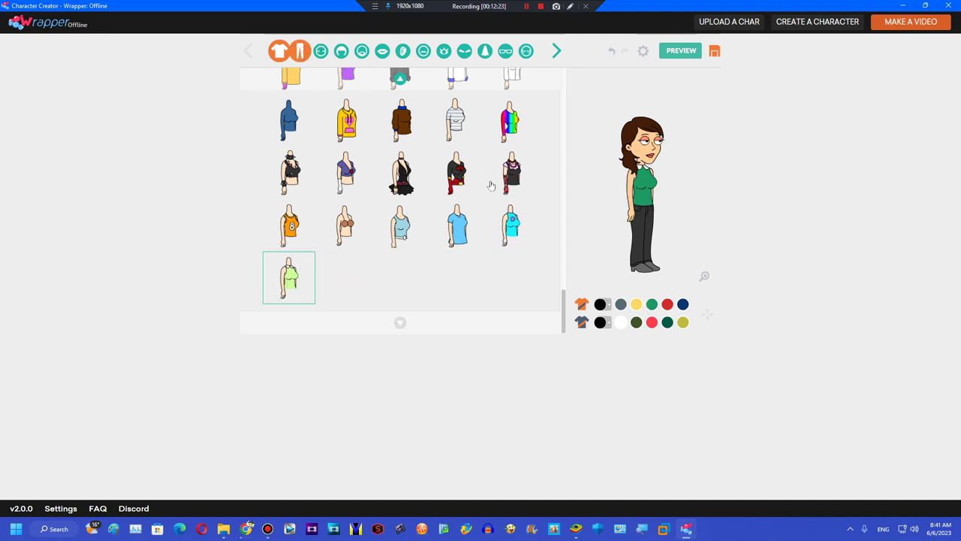
left_click_drag(564, 133, 523, 321)
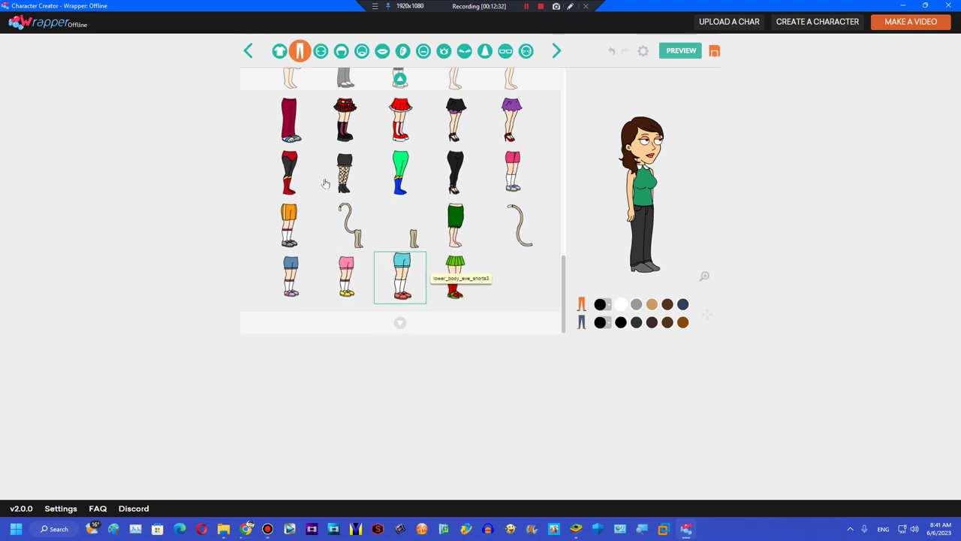
left_click(291, 219)
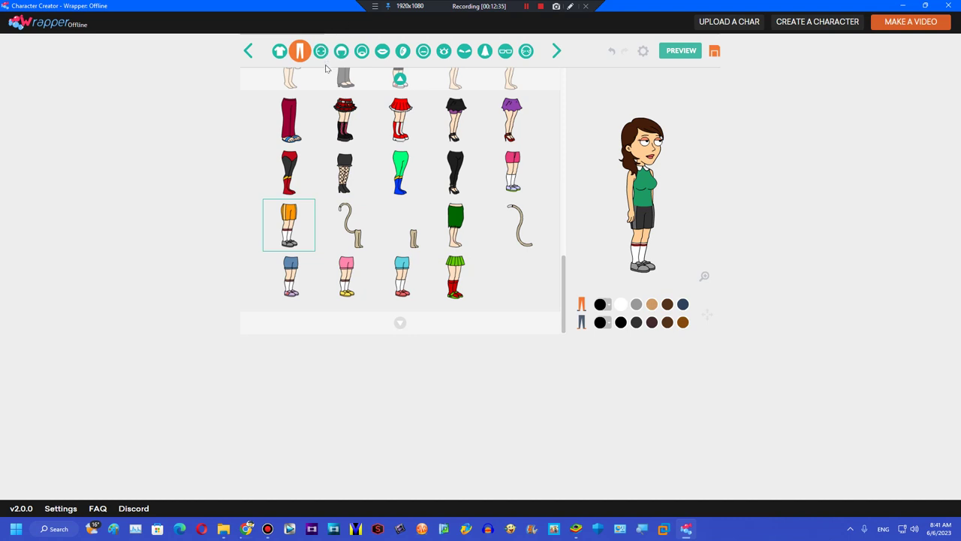
- Change the character's outfit to the dark grey long trousers and the brown sweater with the contrasting collar
scroll(563, 184, "up", 2)
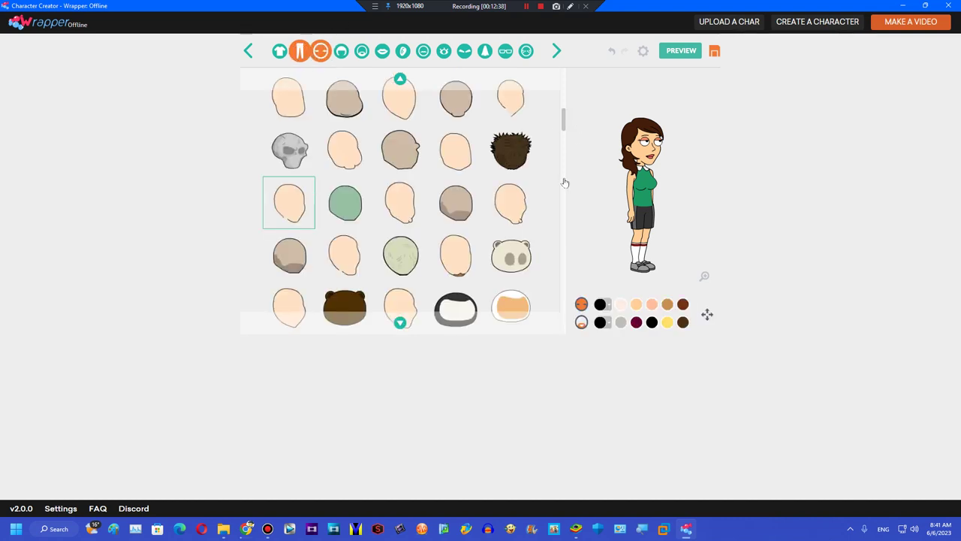
scroll(564, 240, "up", 2)
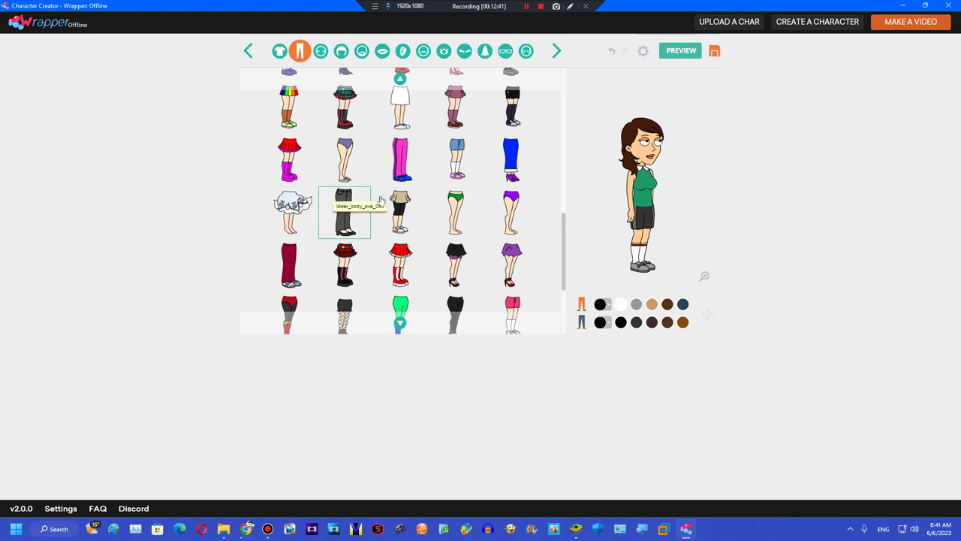
left_click(365, 219)
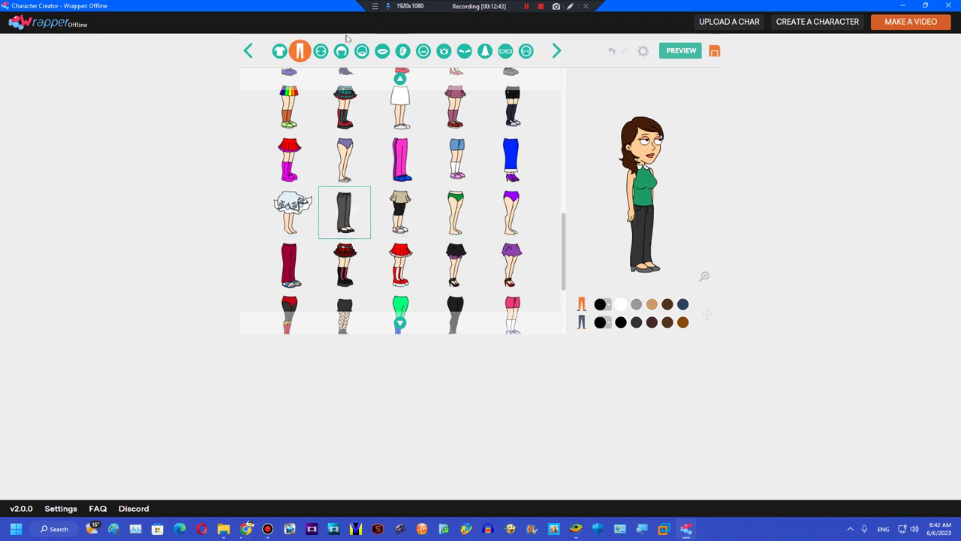
scroll(545, 223, "up", 3)
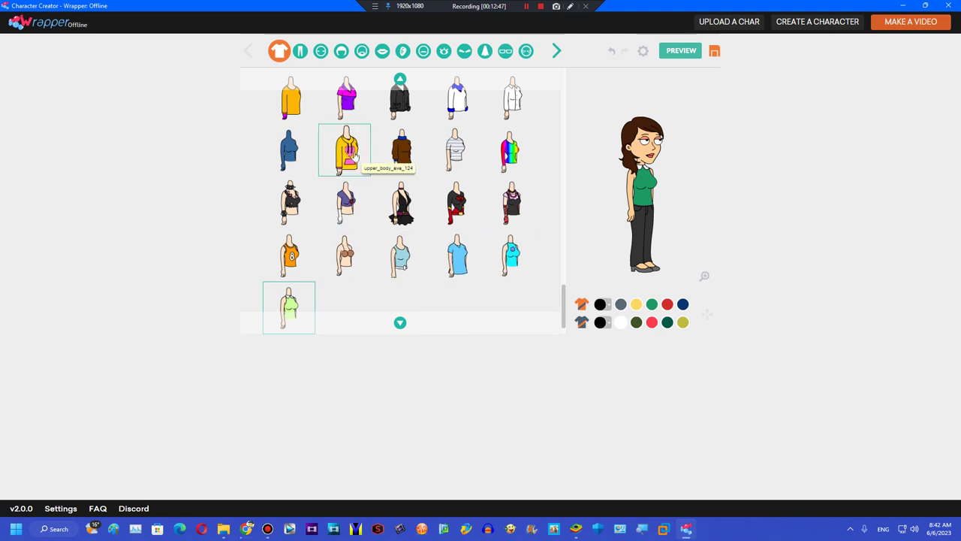
left_click(403, 151)
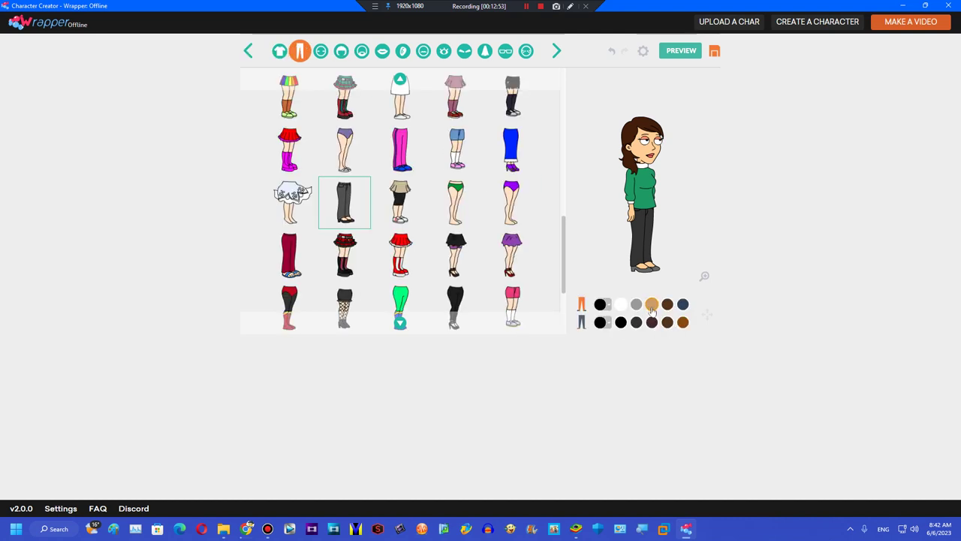
- Recolour the character's trousers blue and the shoes purple
left_click(651, 305)
left_click(603, 304)
left_click(568, 197)
left_click(604, 210)
left_click(603, 322)
left_click(603, 219)
left_click(502, 136)
- Preview the dressed female character in the Shooting pose
left_click(323, 53)
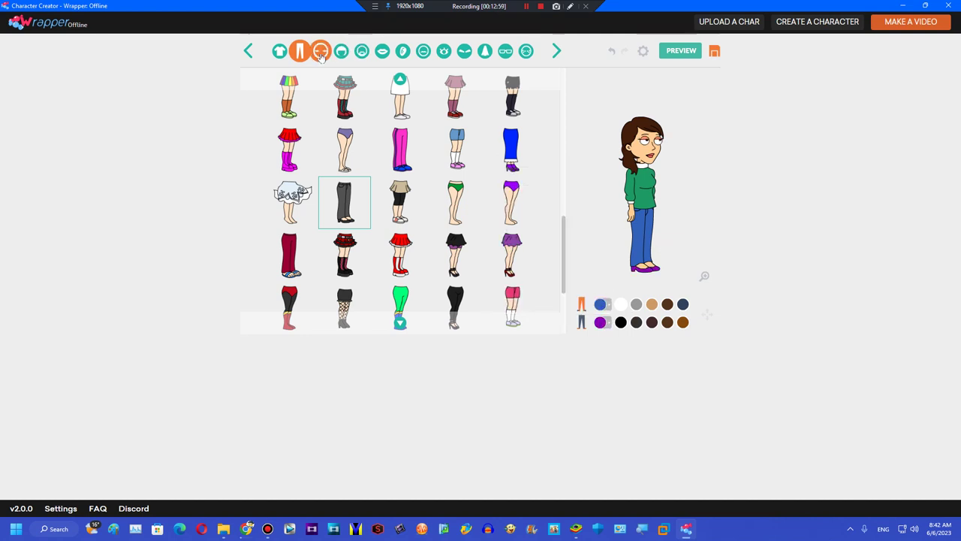
left_click(341, 51)
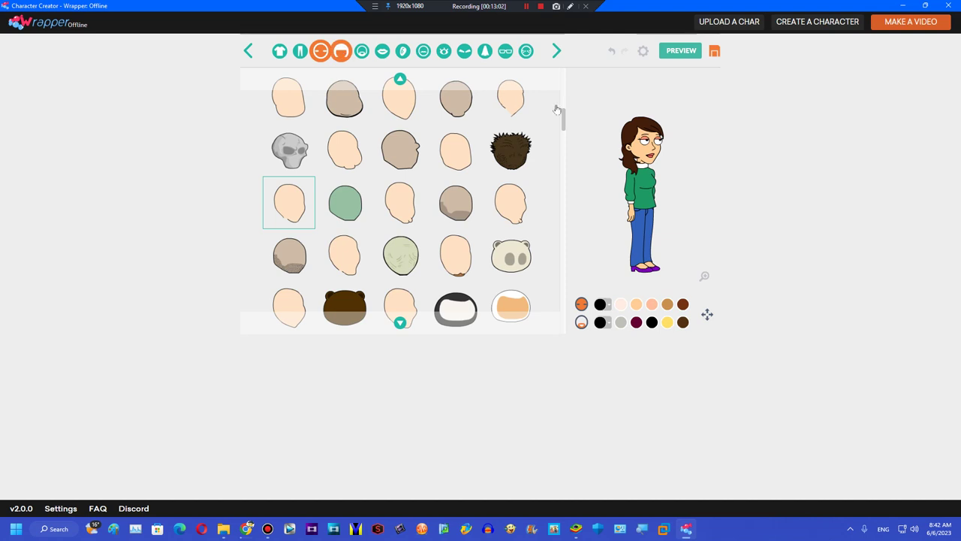
left_click(676, 53)
left_click(473, 319)
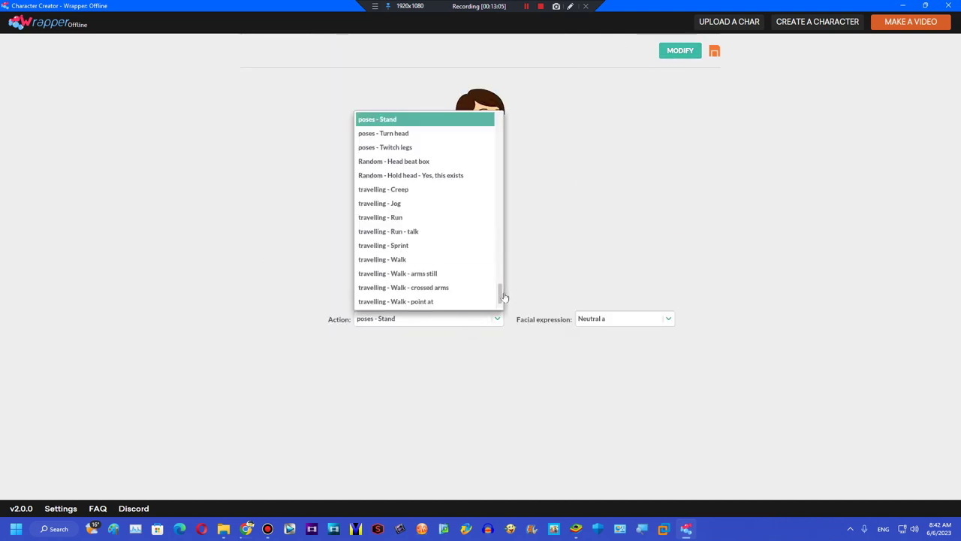
left_click_drag(499, 296, 501, 259)
left_click(438, 295)
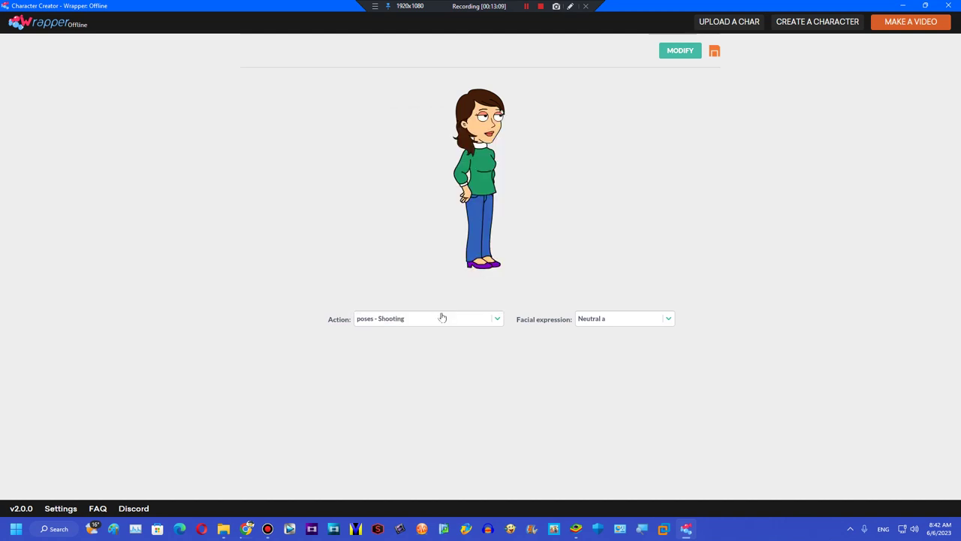
- Look through the emotion actions and preview the character in the Laugh - legs straight - body still action
left_click(442, 318)
left_click(347, 97)
left_click(380, 317)
scroll(402, 191, "up", 8)
scroll(405, 179, "up", 10)
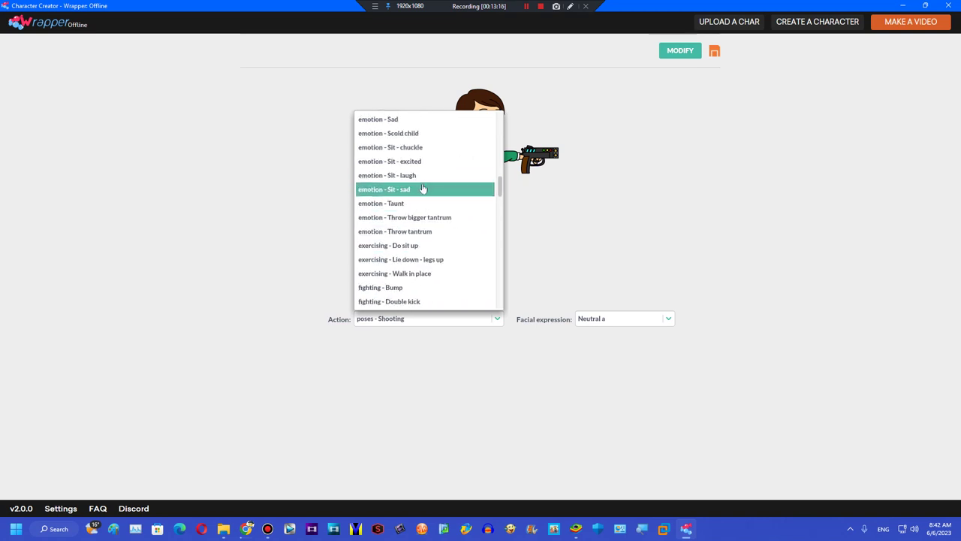
scroll(421, 184, "up", 5)
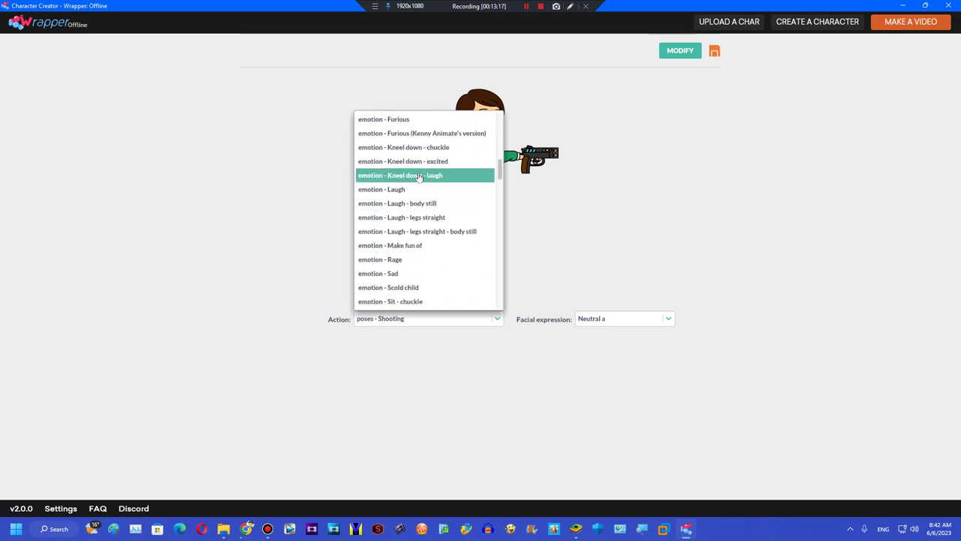
left_click(414, 233)
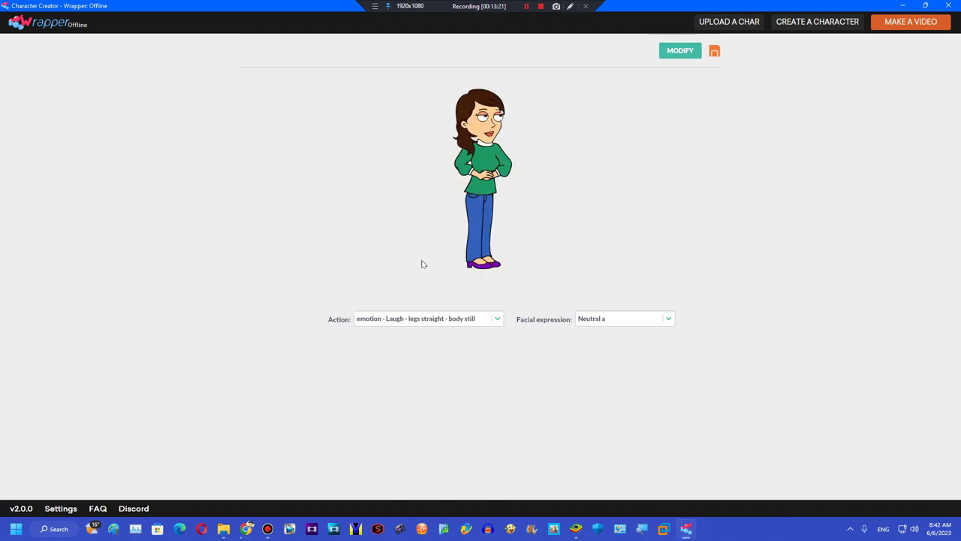
left_click(422, 315)
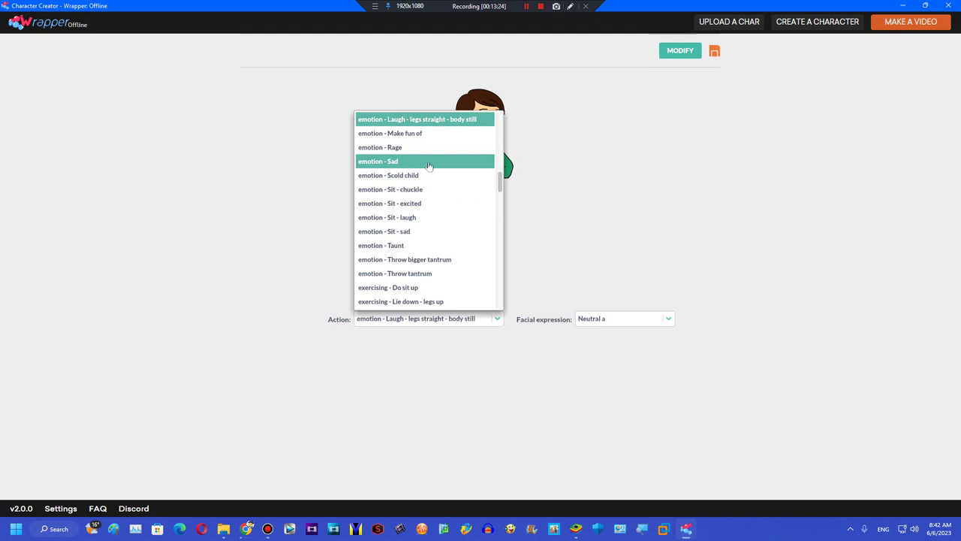
left_click(570, 252)
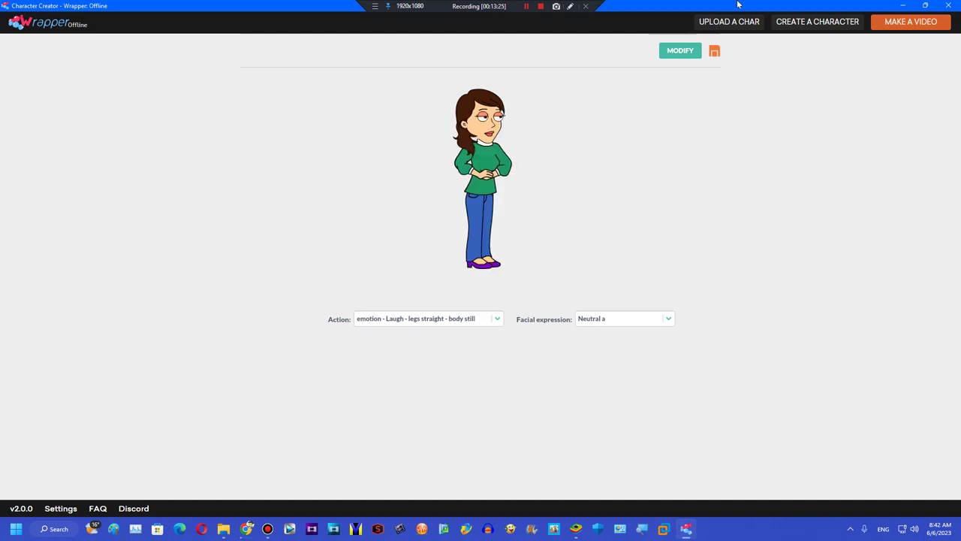
- Start creating a new heavyset male character wearing a backwards cap and glasses
left_click(815, 24)
left_click(177, 137)
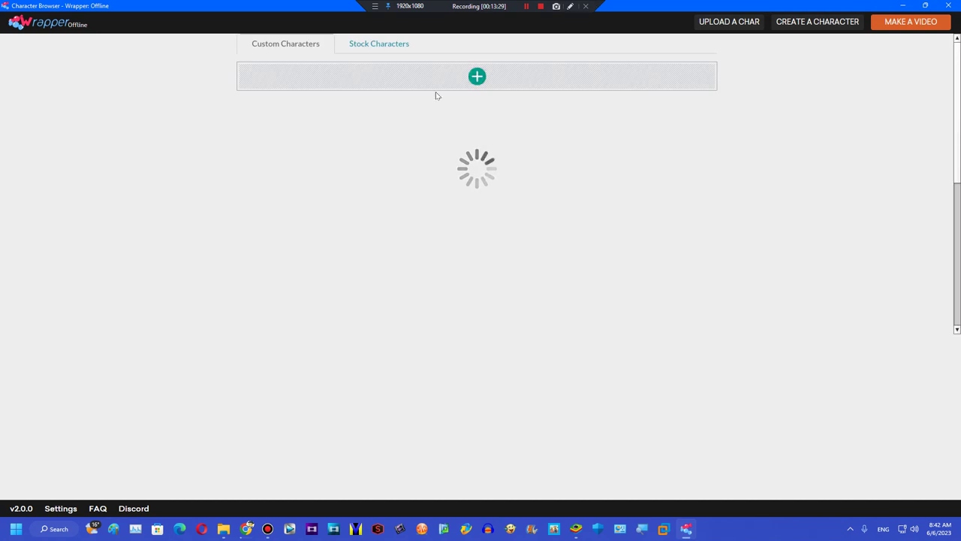
left_click(448, 91)
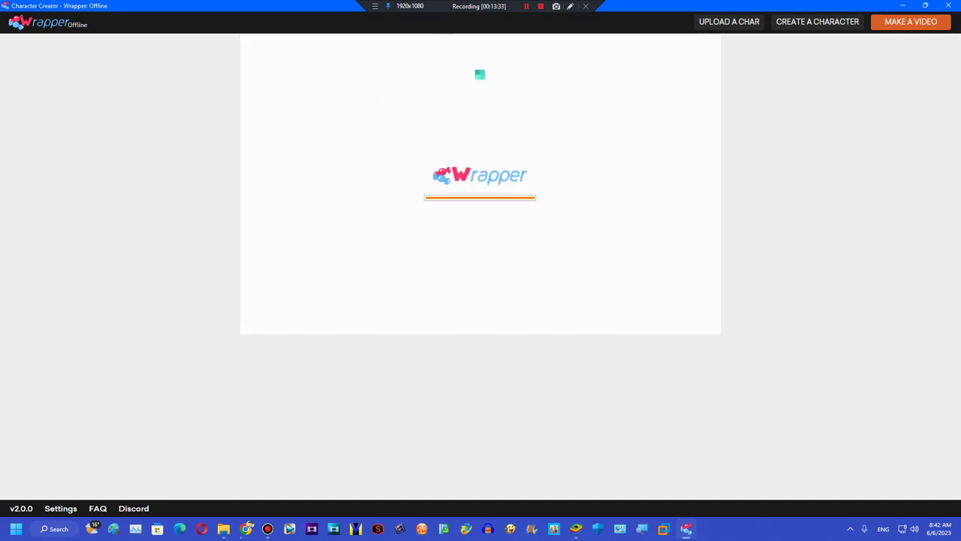
- Try the lavender button-up shirt on the heavyset man, switch to the plain red top, and check the lower-body options
left_click_drag(560, 124, 563, 241)
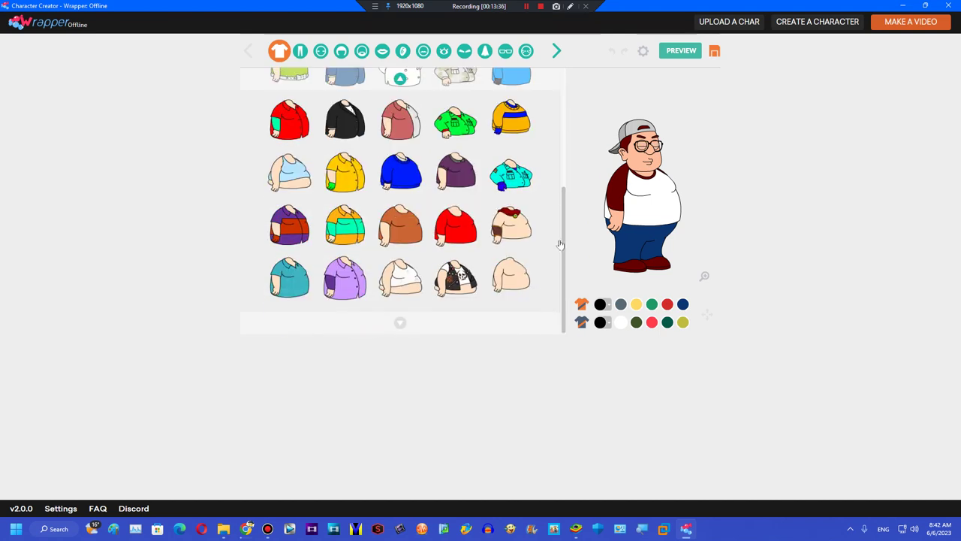
left_click(355, 268)
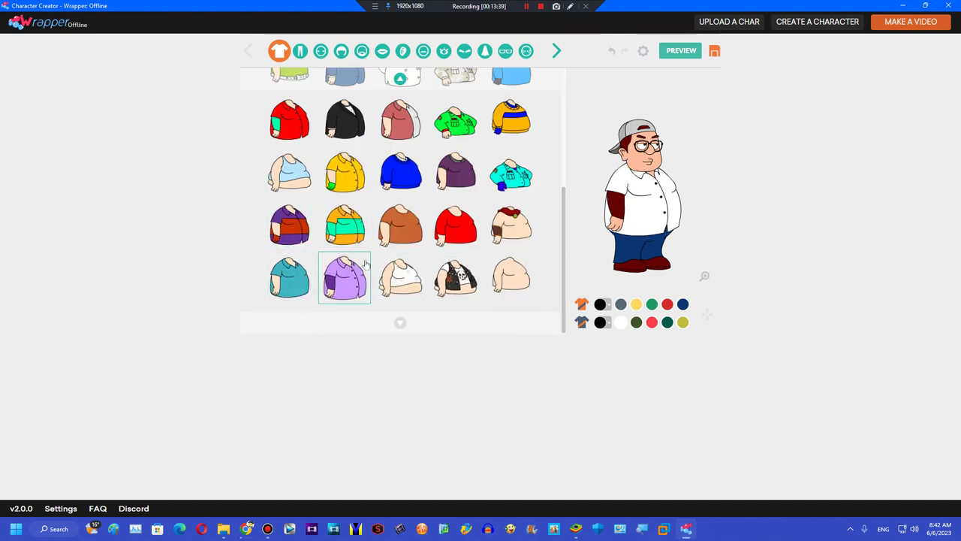
left_click(435, 240)
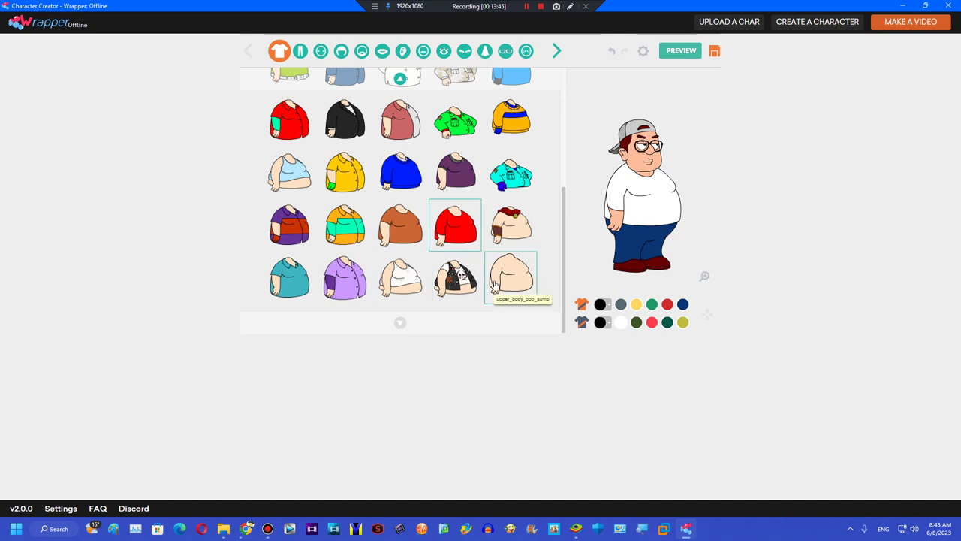
left_click(300, 50)
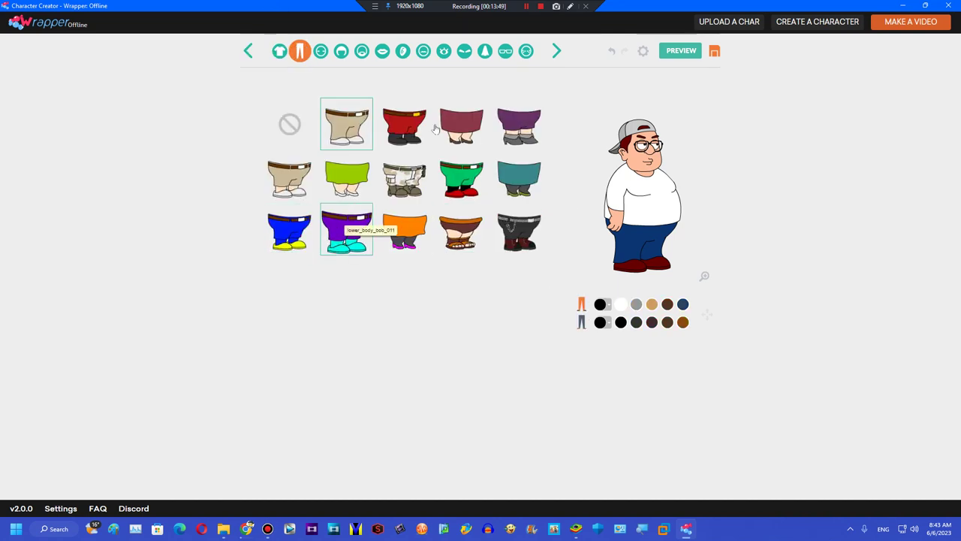
- Preview the heavyset male character and look through his available actions, keeping the Stand pose
left_click(676, 54)
left_click(462, 318)
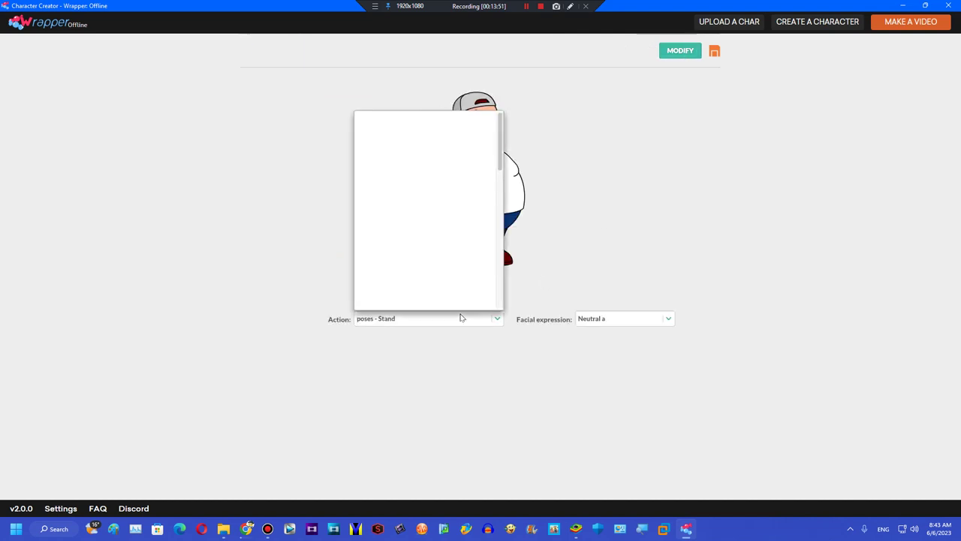
scroll(466, 209, "up", 2)
scroll(440, 173, "up", 1)
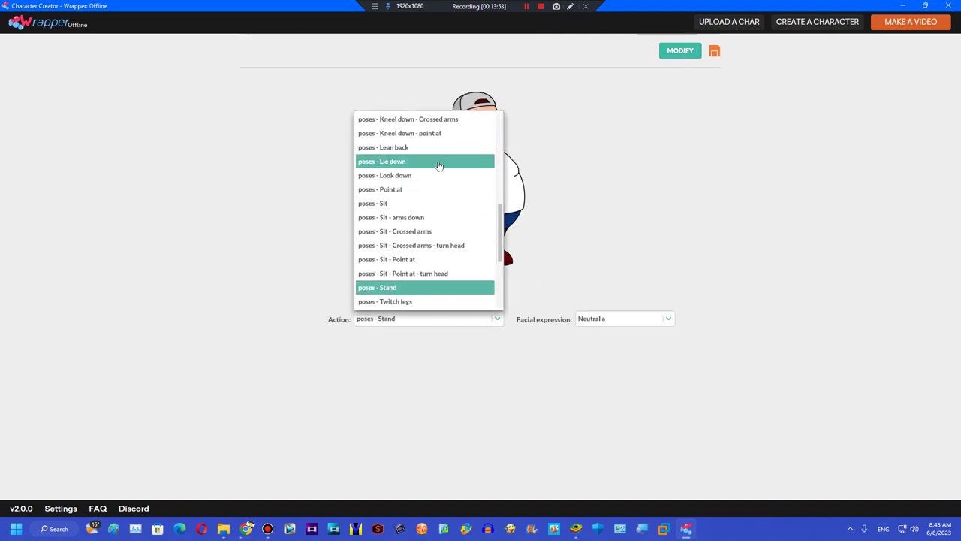
scroll(440, 165, "up", 5)
left_click(637, 192)
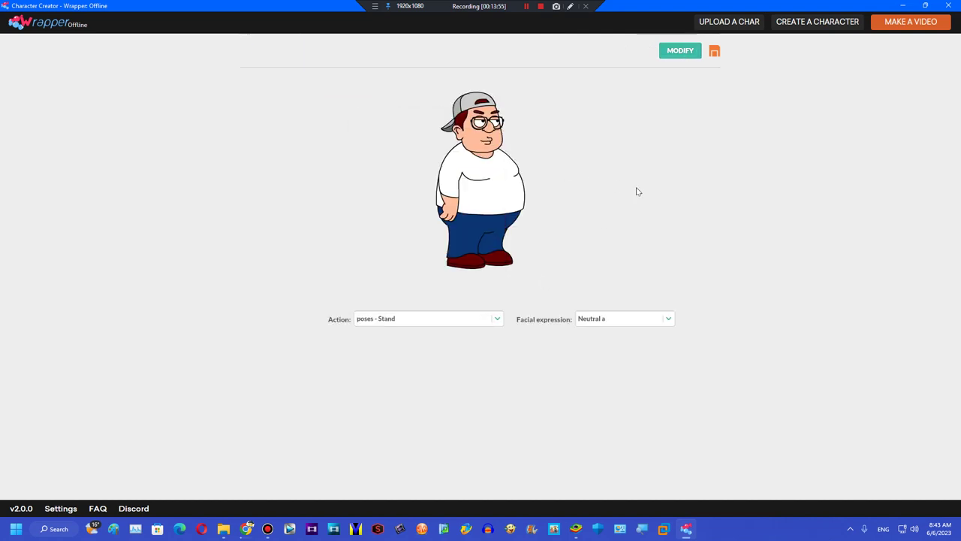
- Start a new muscular male character, dress him in the grey sleeveless top with the chest stripe, and check the lower-body options
left_click(818, 22)
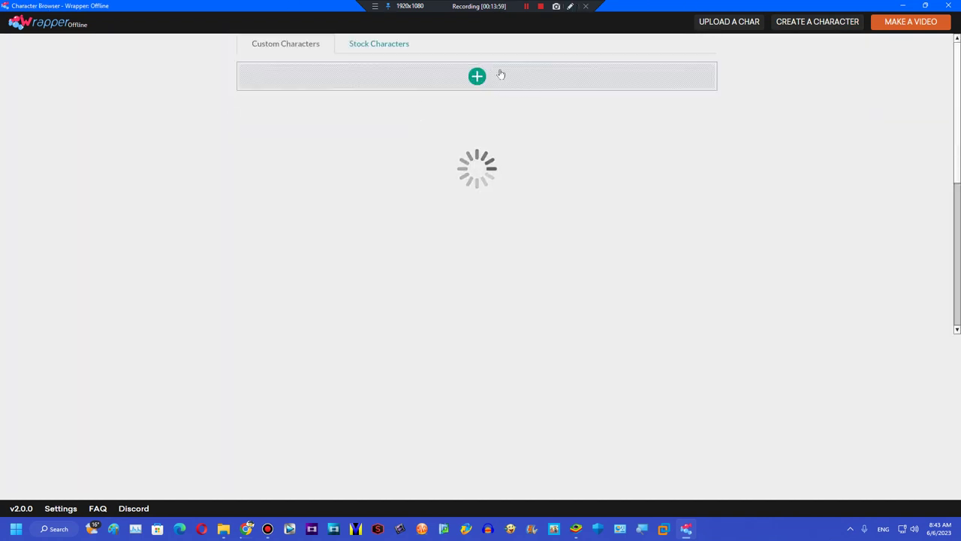
left_click(374, 226)
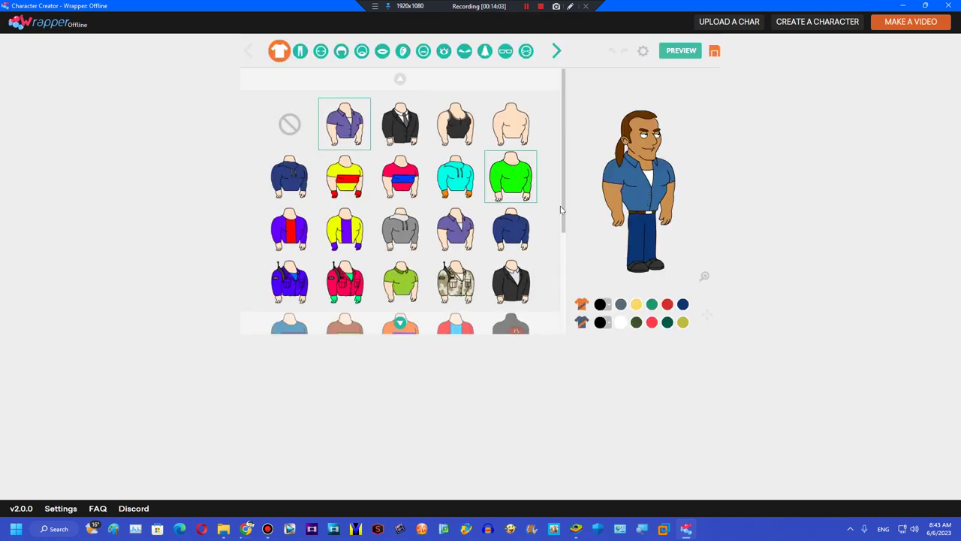
scroll(564, 217, "down", 3)
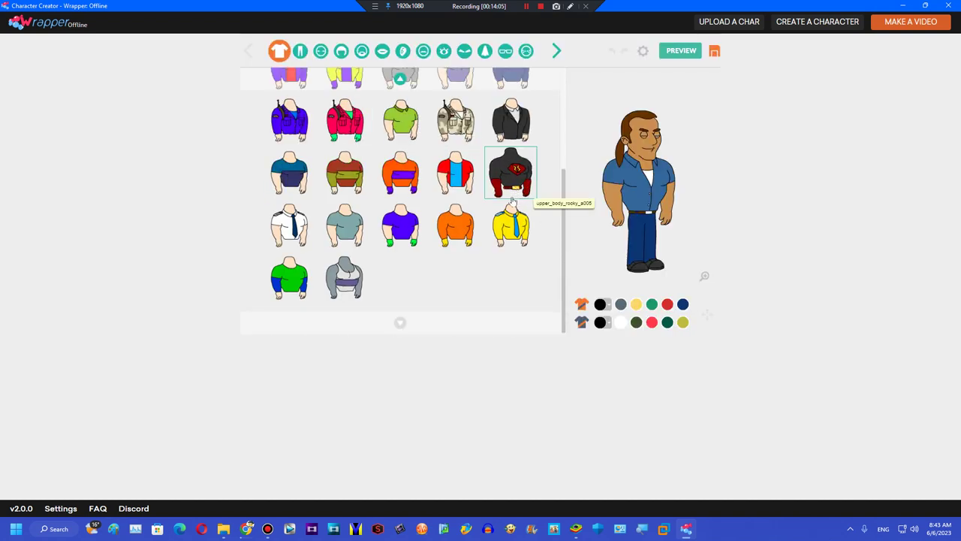
left_click(328, 283)
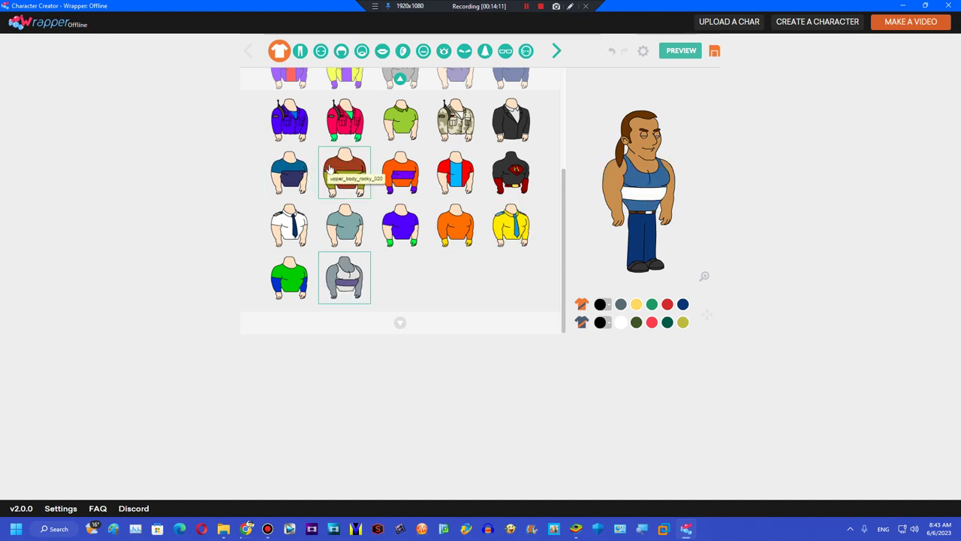
left_click(300, 50)
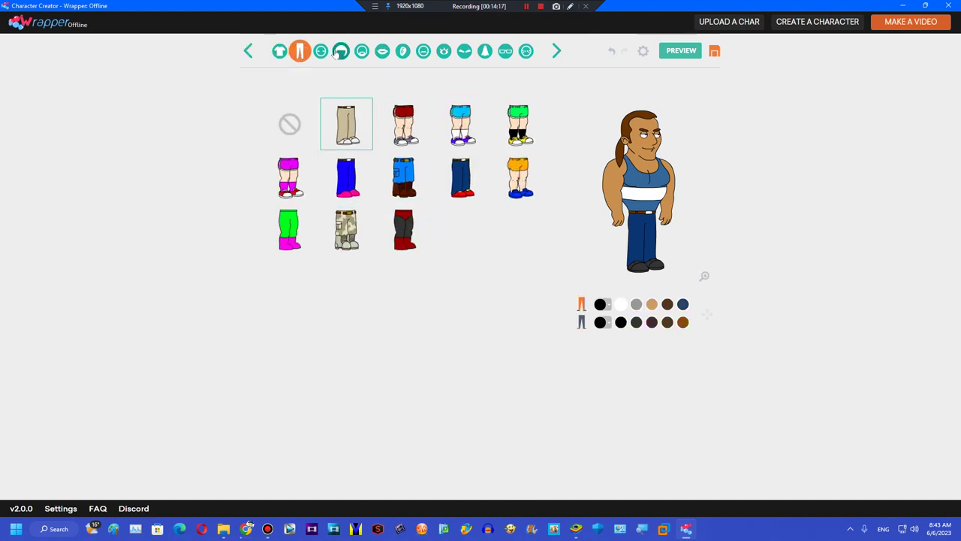
- Preview the muscular male character and look through his available poses and travelling actions
left_click(665, 54)
left_click(484, 319)
scroll(418, 188, "up", 2)
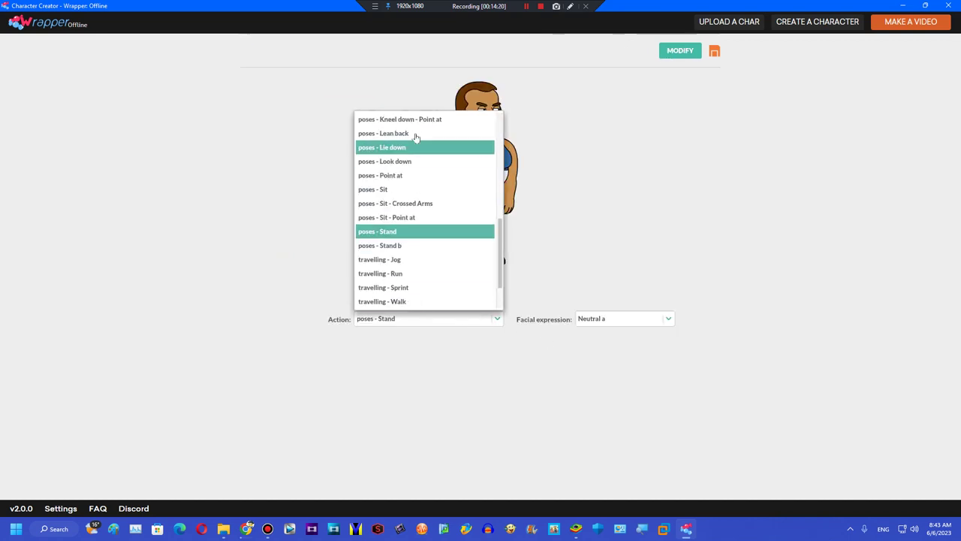
- Leave the character creator for the video list and close Wrapper Offline
left_click(56, 10)
left_click(50, 24)
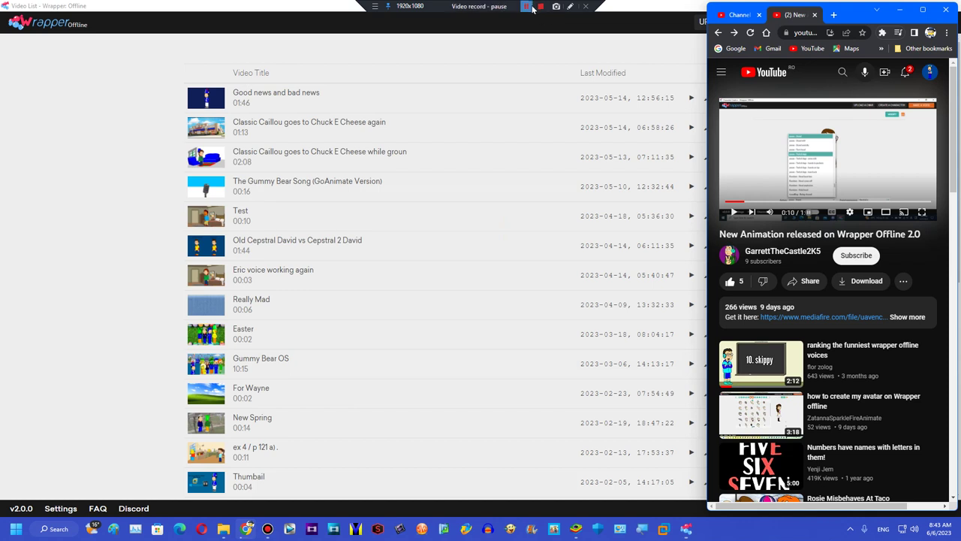
left_click(527, 8)
left_click(529, 9)
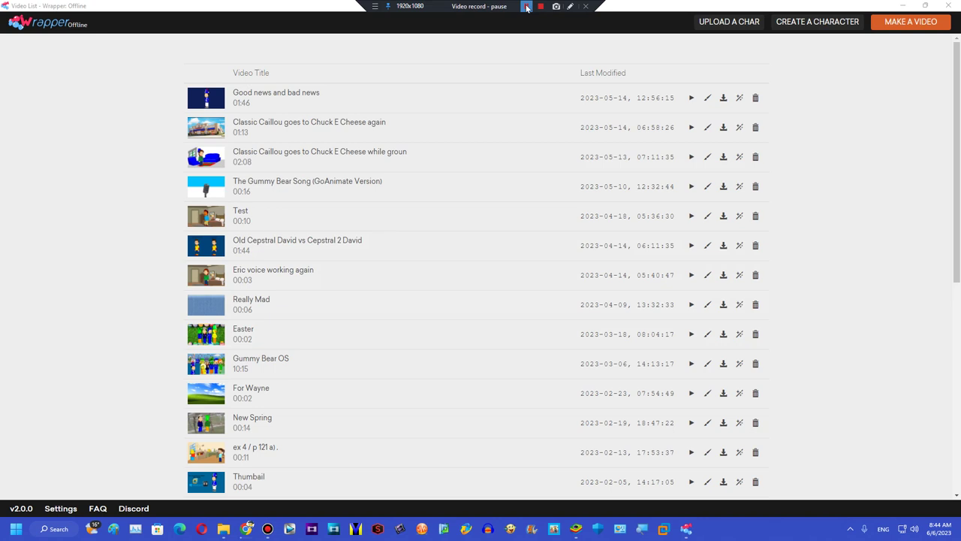
left_click(949, 5)
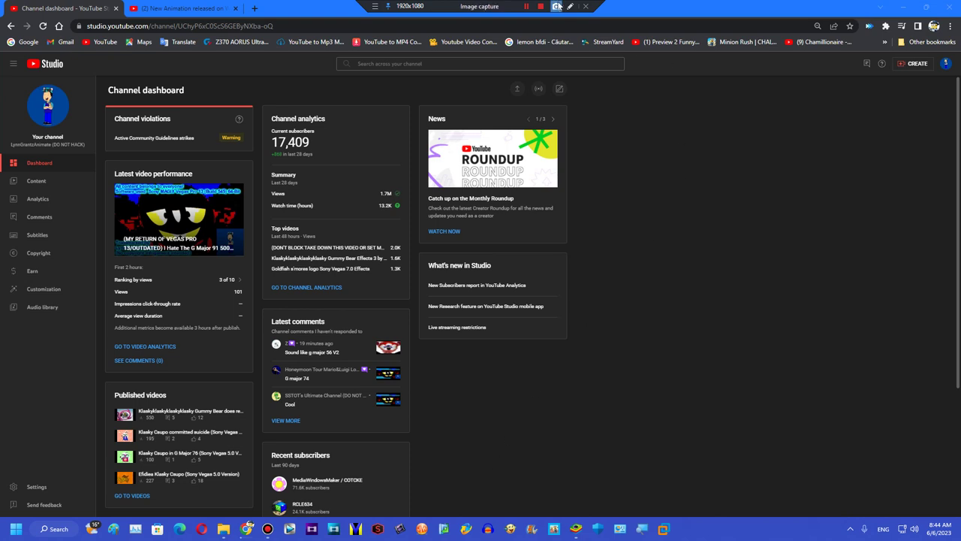
left_click(267, 529)
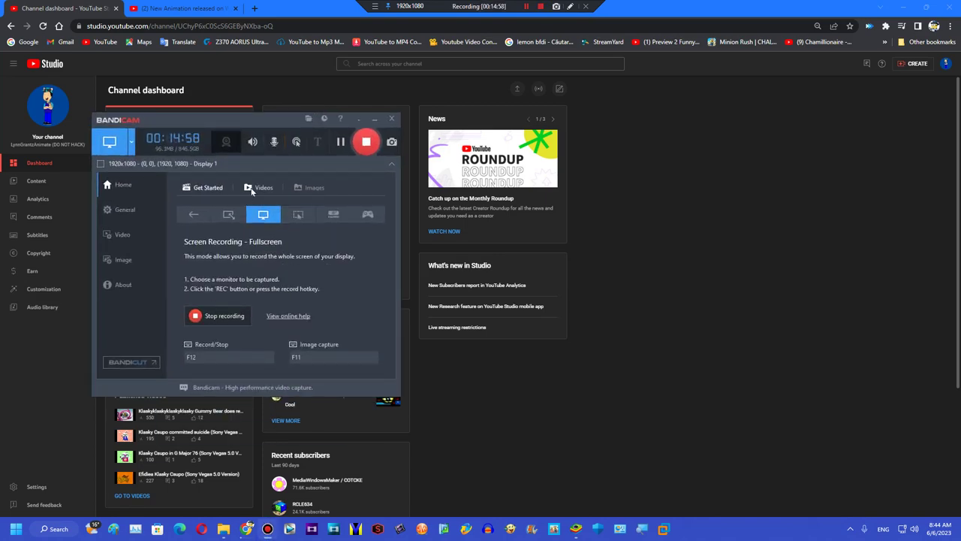